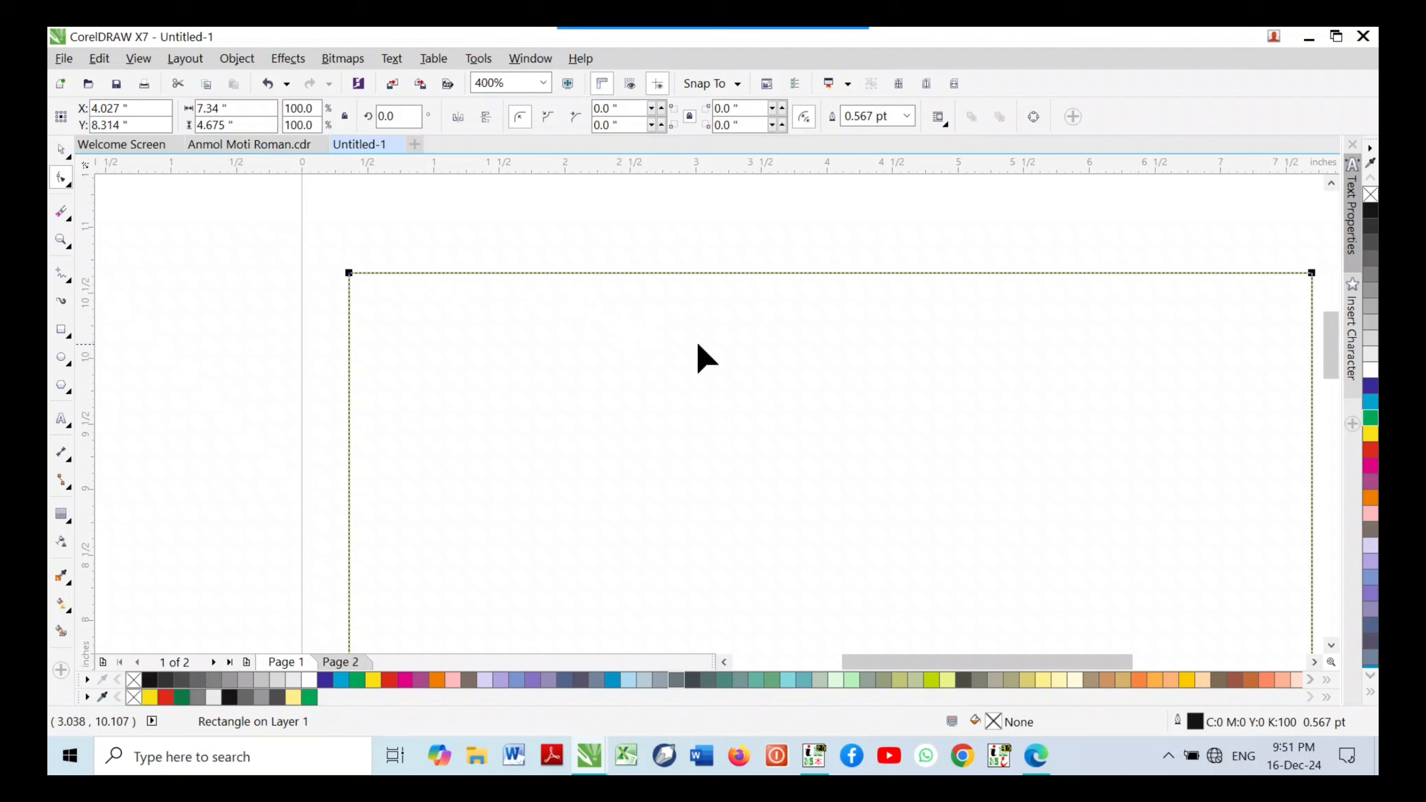
Round all four corners of the rectangle fully with the Shape tool, to a radius of about 2.337 inches
{"action": "scroll", "coordinate": [563, 319], "scroll_direction": "down", "scroll_amount": 1}
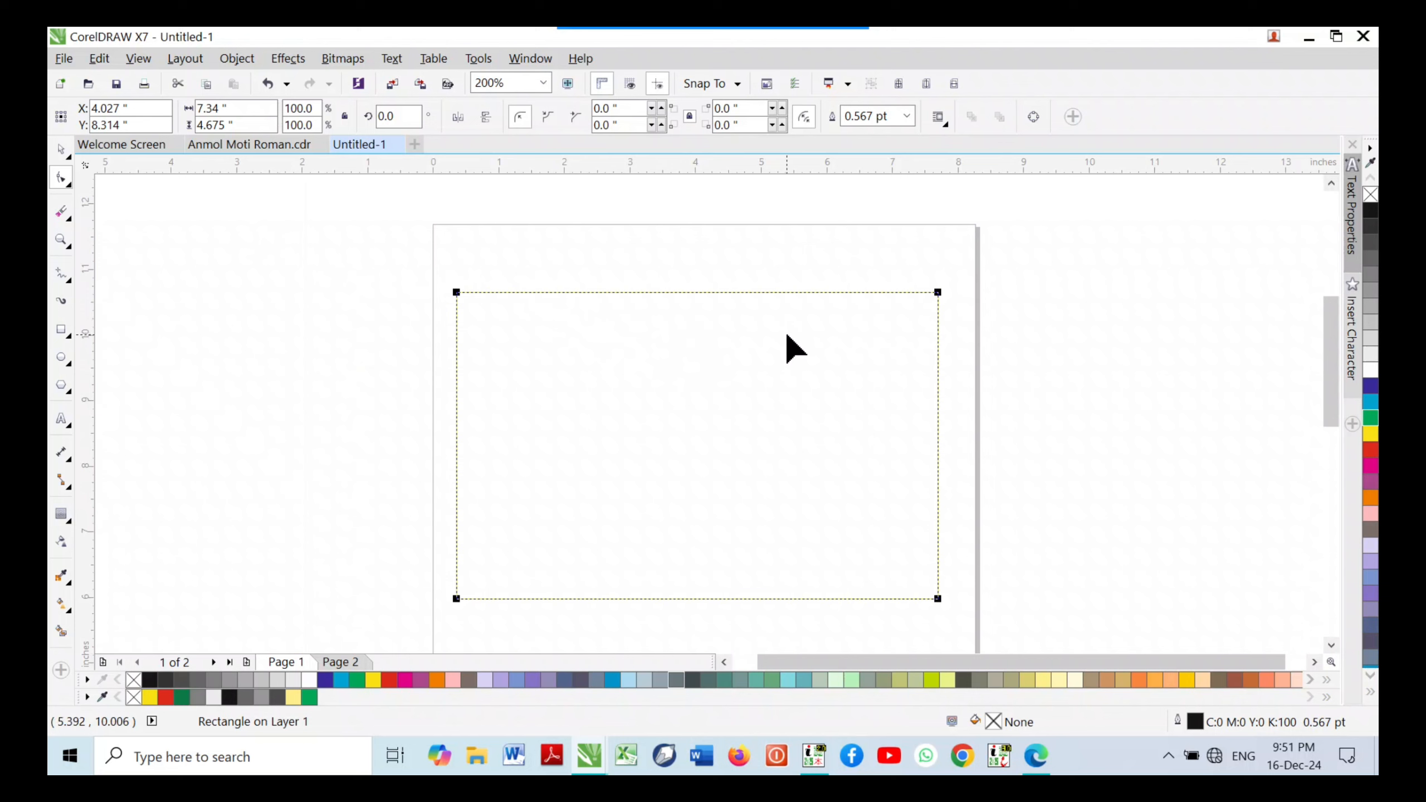
{"action": "scroll", "coordinate": [794, 308], "scroll_direction": "up", "scroll_amount": 1}
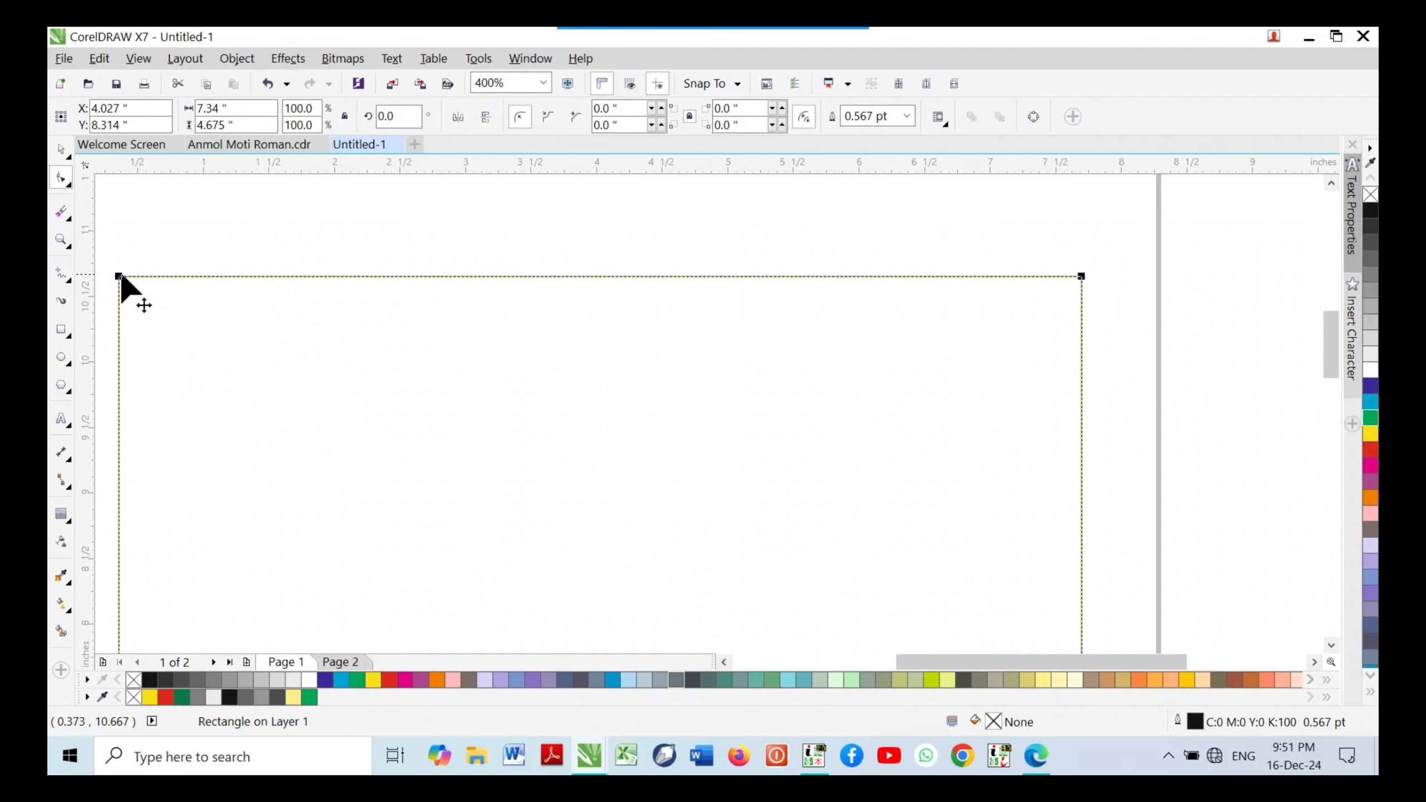
{"action": "left_click_drag", "start_coordinate": [120, 277], "coordinate": [615, 294]}
{"action": "scroll", "coordinate": [769, 286], "scroll_direction": "down", "scroll_amount": 1}
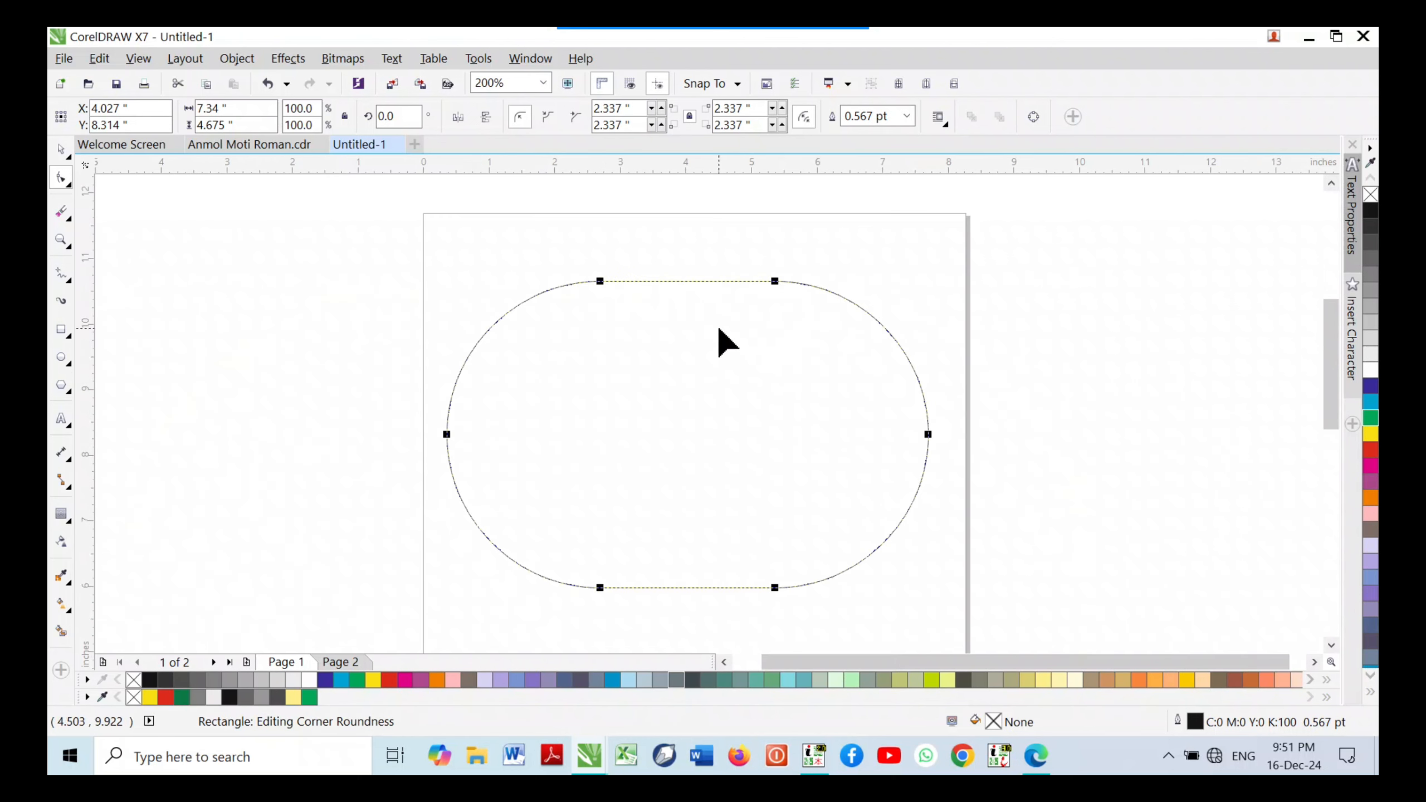
Set the rectangle's outline width to 1.0 pt
{"action": "left_click", "coordinate": [907, 118]}
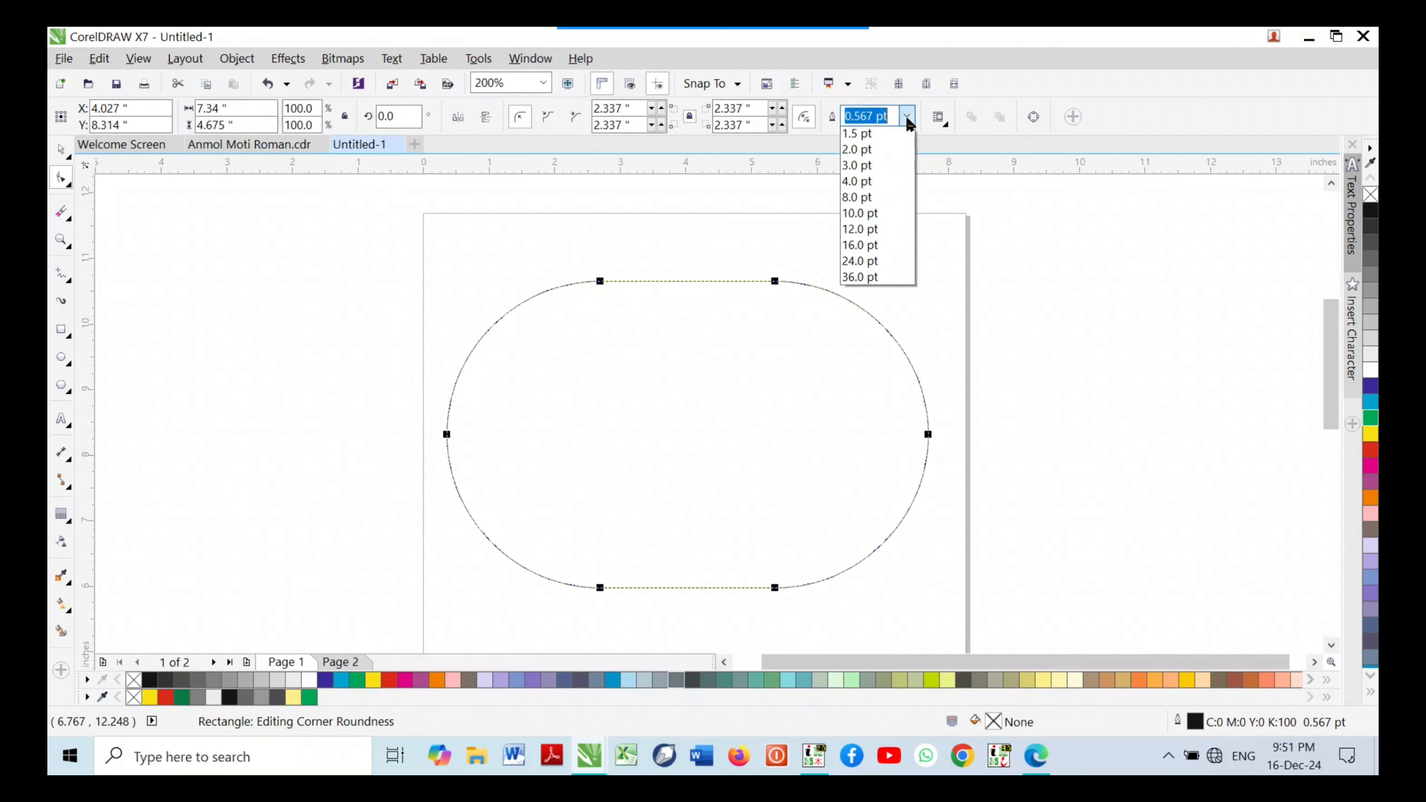
{"action": "left_click", "coordinate": [875, 206]}
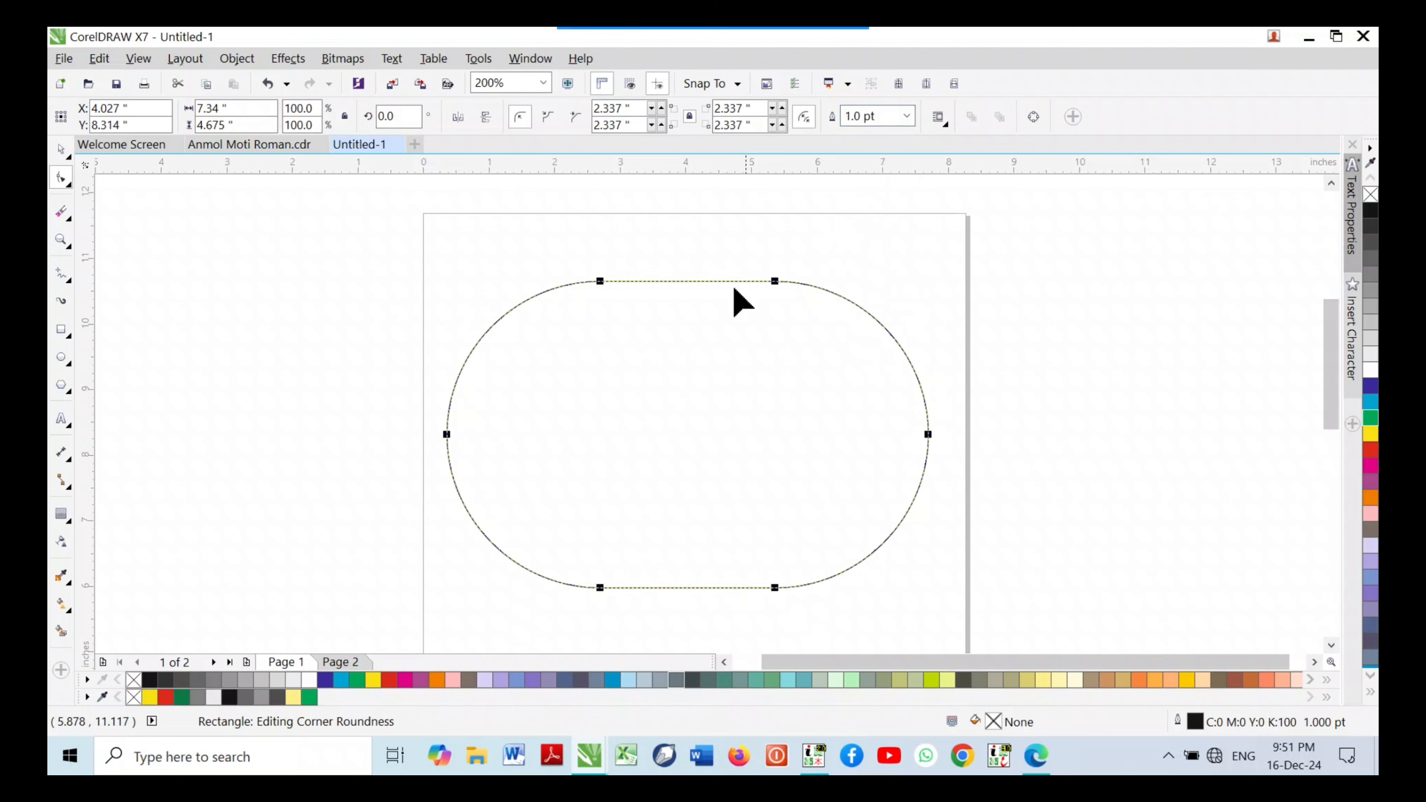
{"action": "scroll", "coordinate": [635, 279], "scroll_direction": "up", "scroll_amount": 2}
{"action": "scroll", "coordinate": [673, 267], "scroll_direction": "down", "scroll_amount": 1}
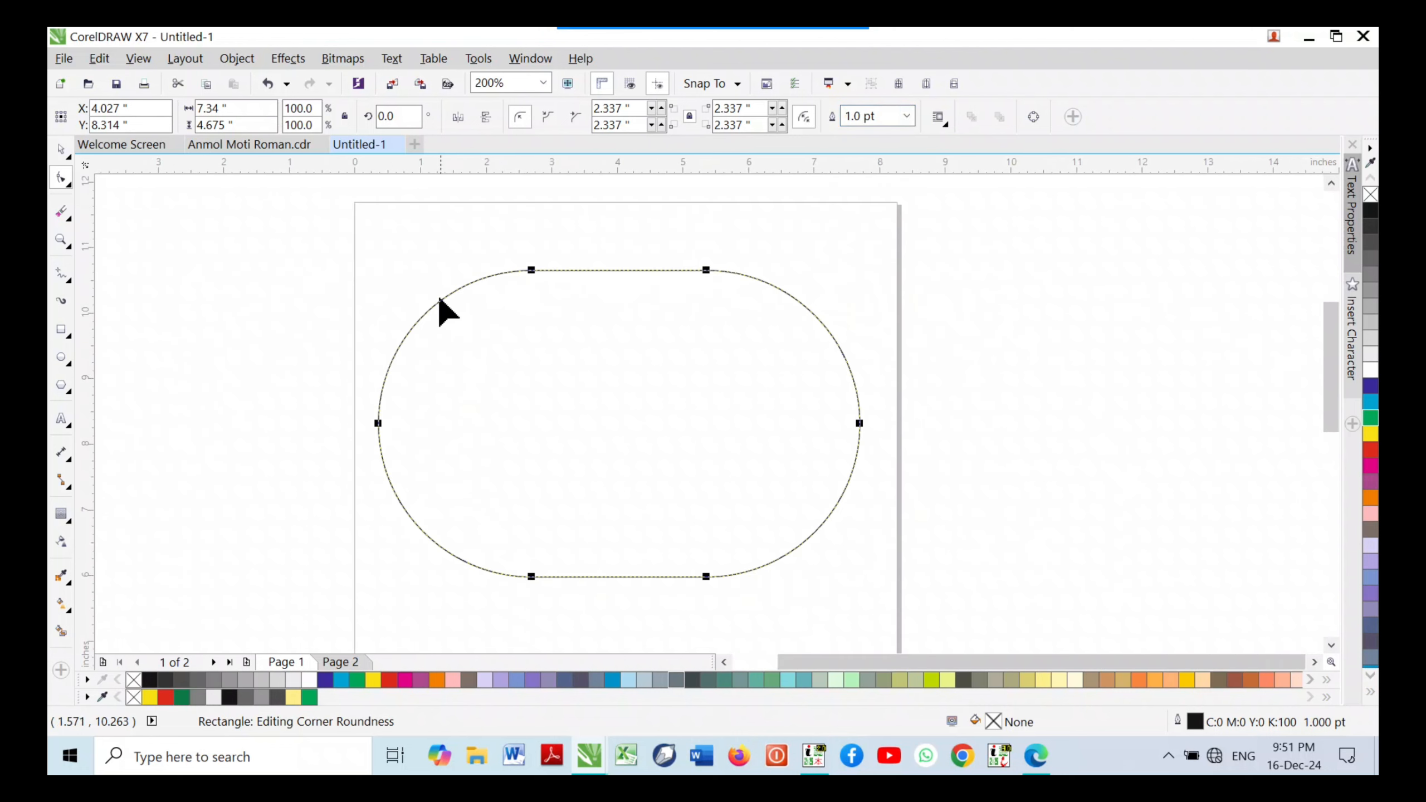
Bring the rectangle's corners back to a 0-inch radius so they are square
{"action": "left_click_drag", "start_coordinate": [530, 270], "coordinate": [374, 259]}
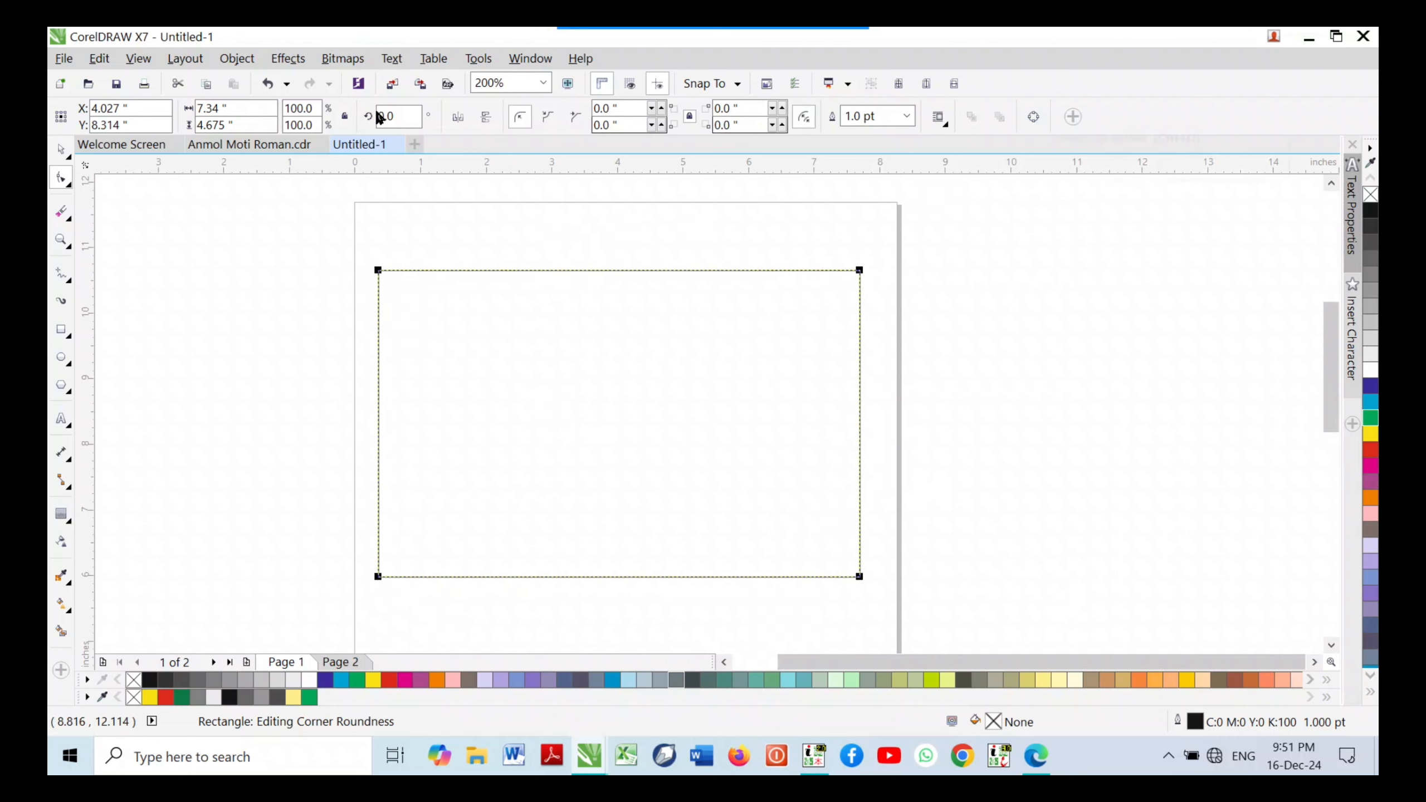
{"action": "left_click", "coordinate": [235, 63]}
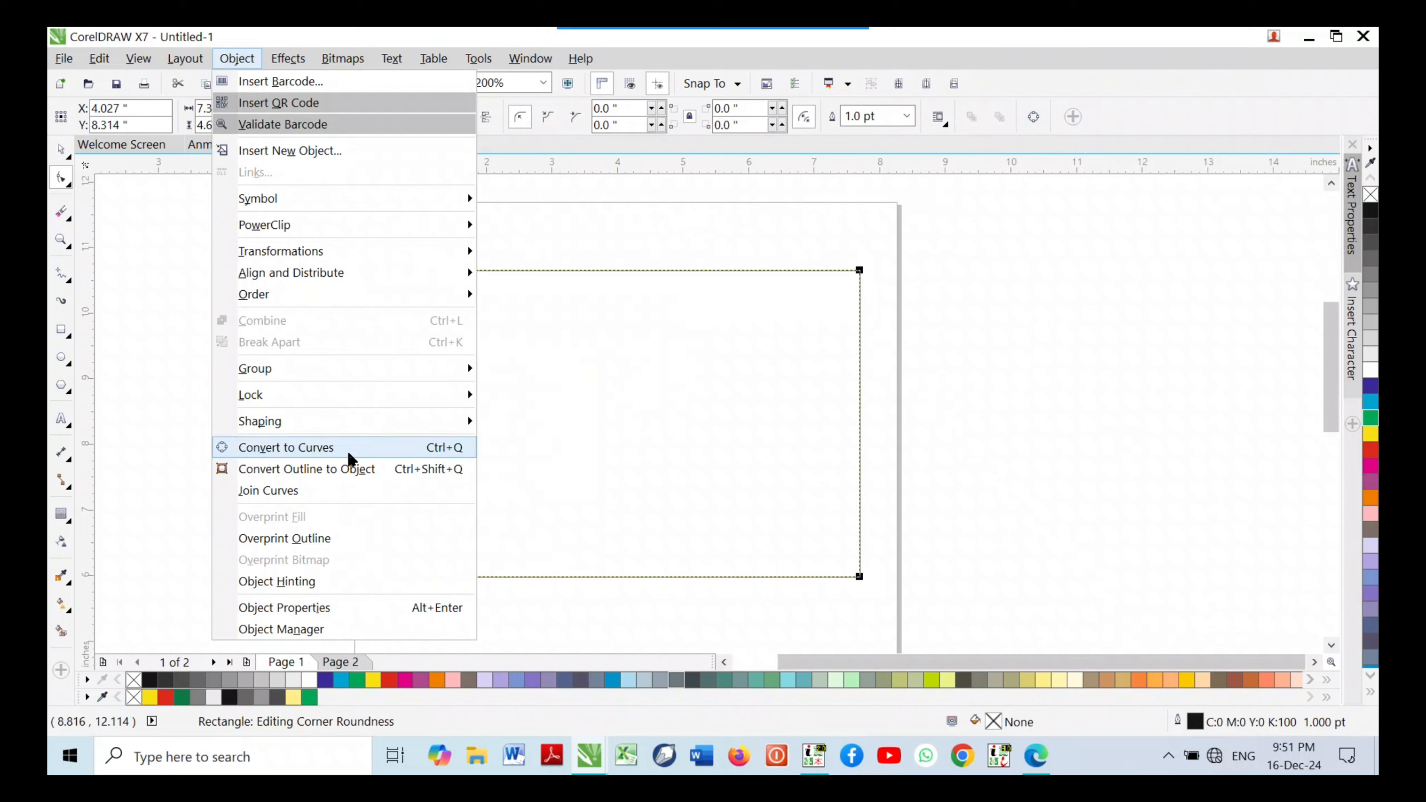
{"action": "left_click", "coordinate": [572, 377]}
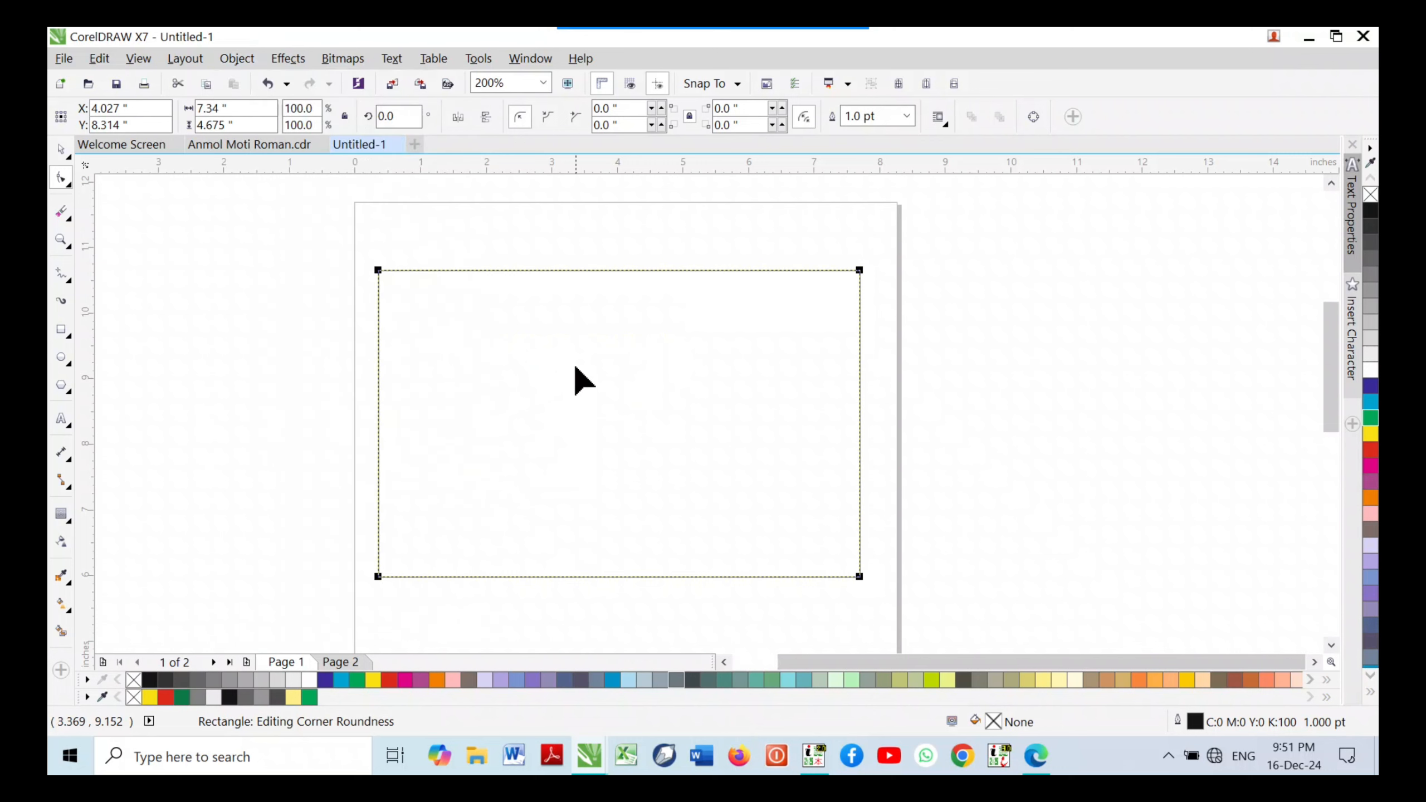
Narrow the rectangle horizontally to about 6.53 inches wide, keeping its height
{"action": "left_click", "coordinate": [61, 149]}
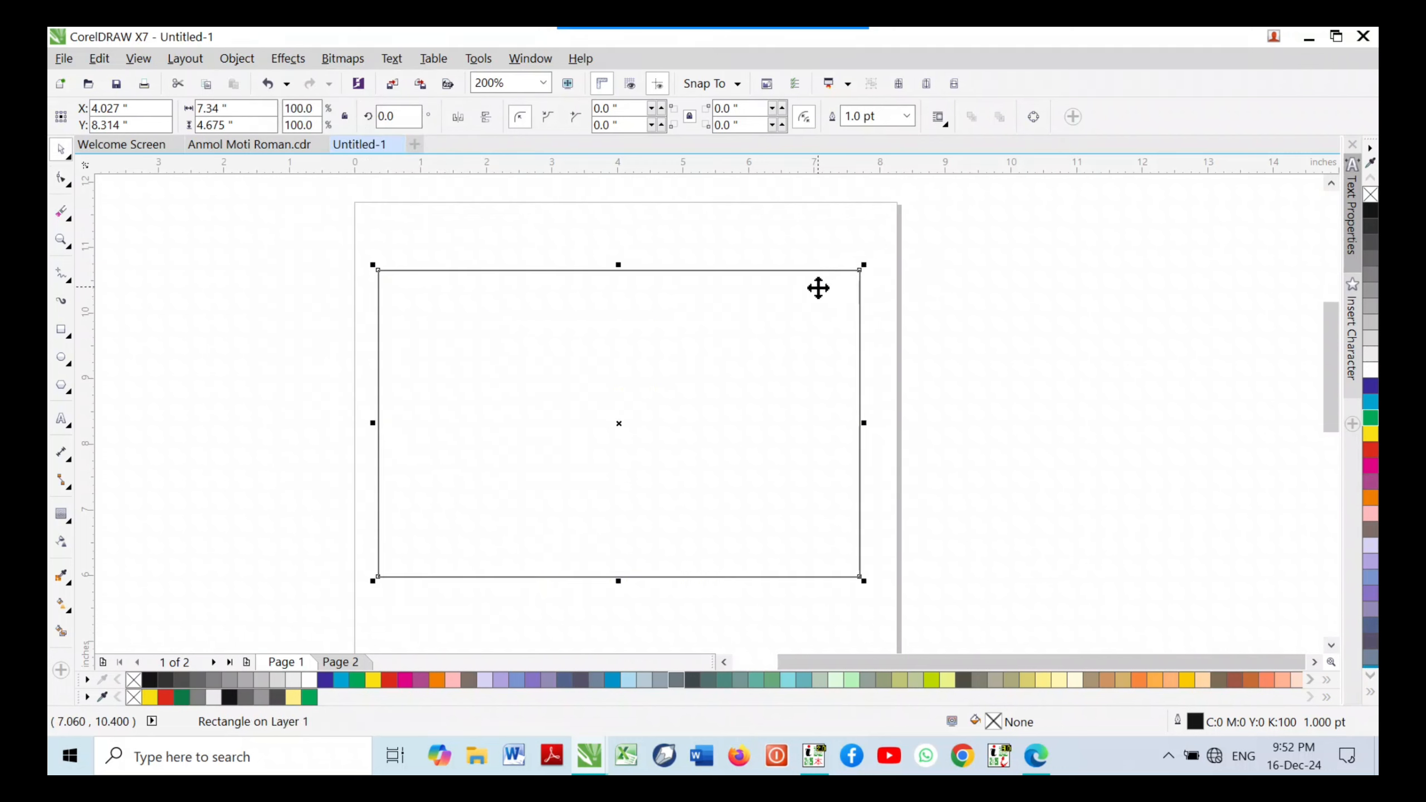
{"action": "scroll", "coordinate": [767, 311], "scroll_direction": "down", "scroll_amount": 1}
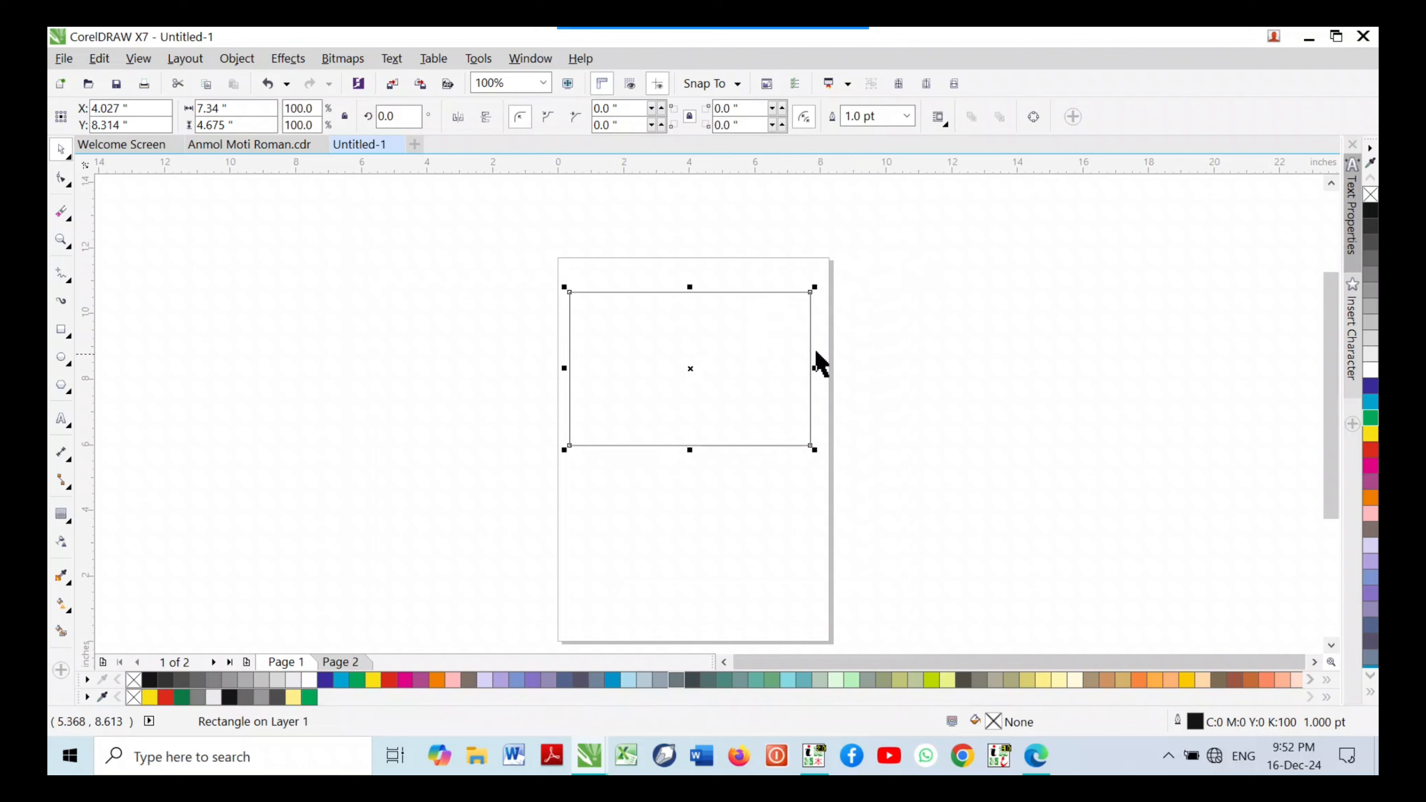
{"action": "left_click_drag", "start_coordinate": [814, 367], "coordinate": [710, 362]}
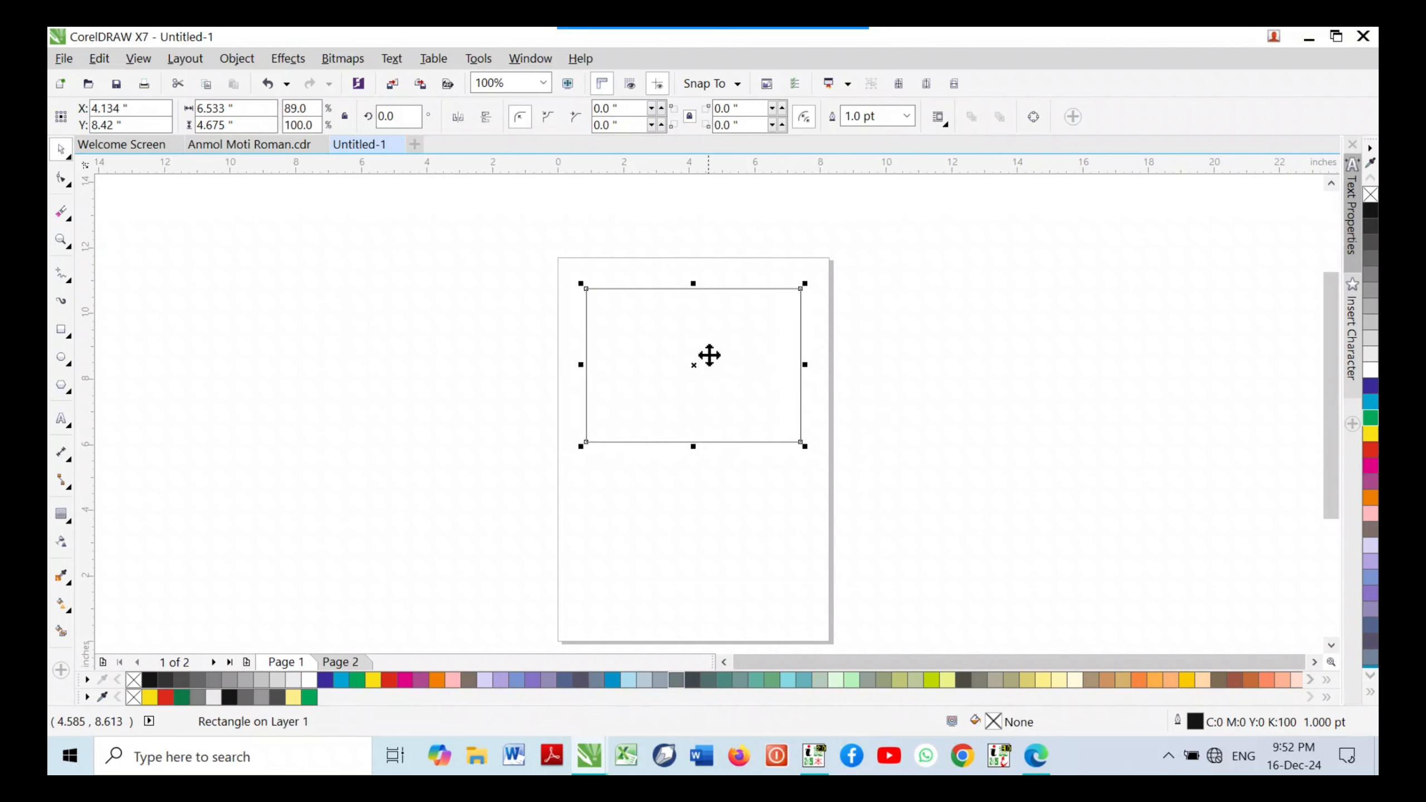
{"action": "scroll", "coordinate": [722, 297], "scroll_direction": "up", "scroll_amount": 1}
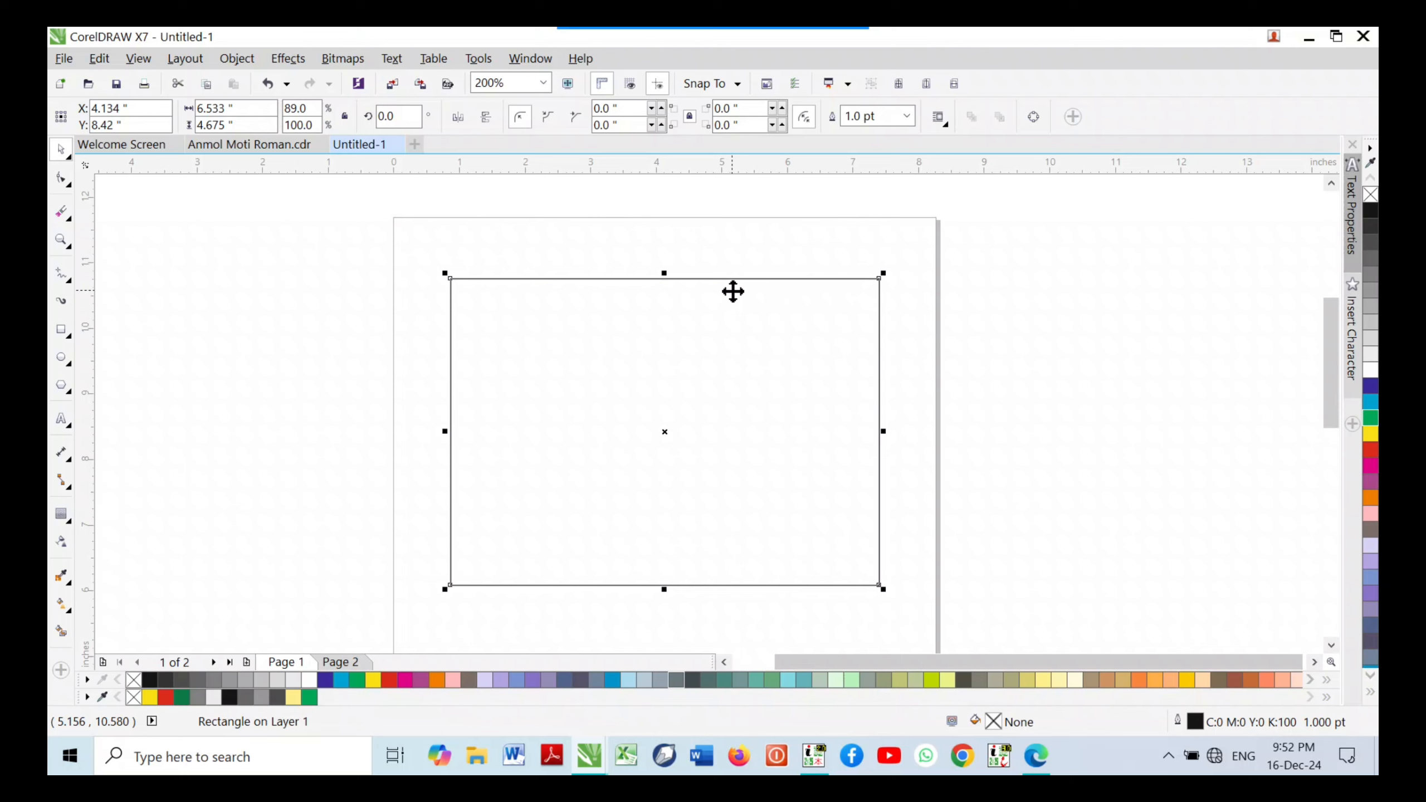
{"action": "scroll", "coordinate": [677, 337], "scroll_direction": "down", "scroll_amount": 1}
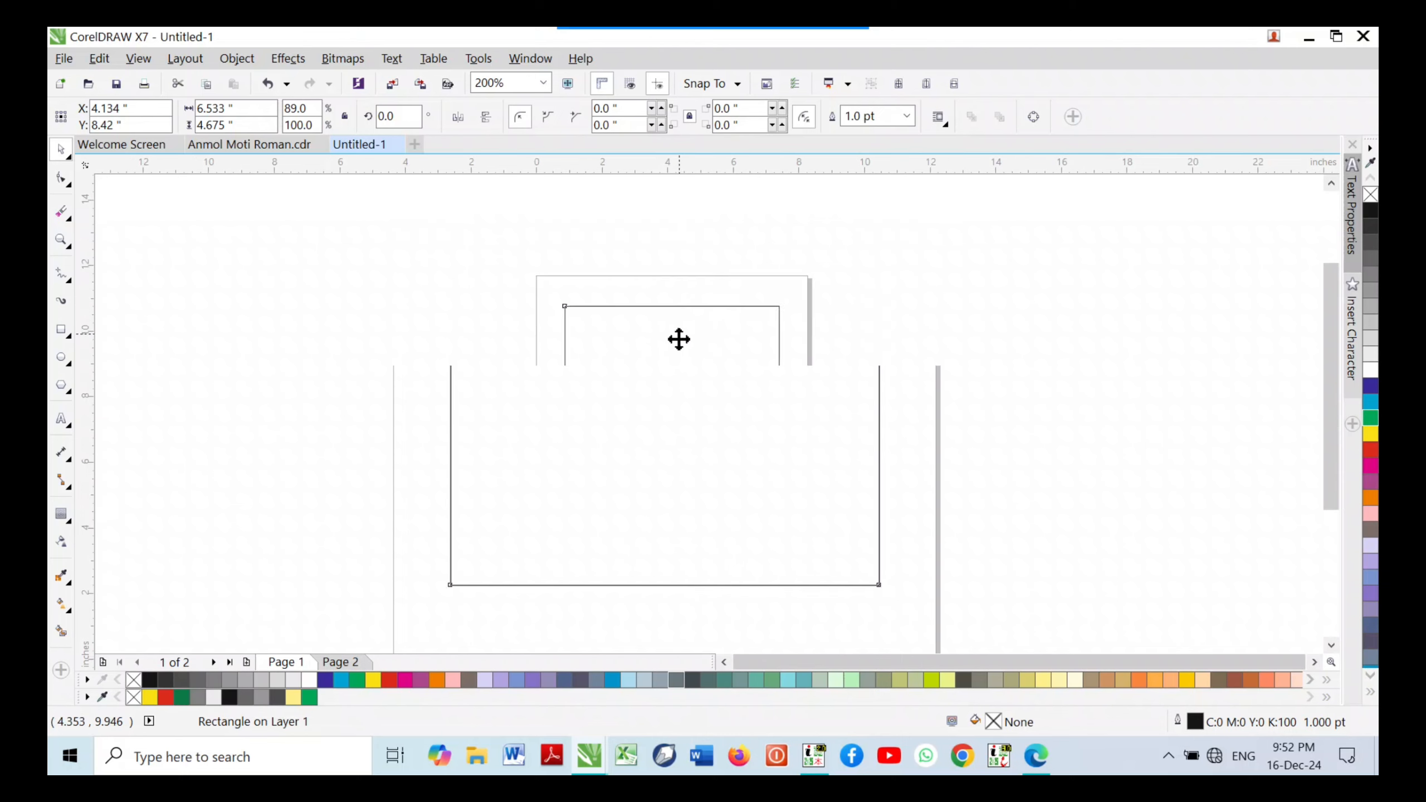
Center the rectangle on the page
{"action": "left_click_drag", "start_coordinate": [678, 341], "coordinate": [683, 380]}
{"action": "scroll", "coordinate": [708, 366], "scroll_direction": "up", "scroll_amount": 1}
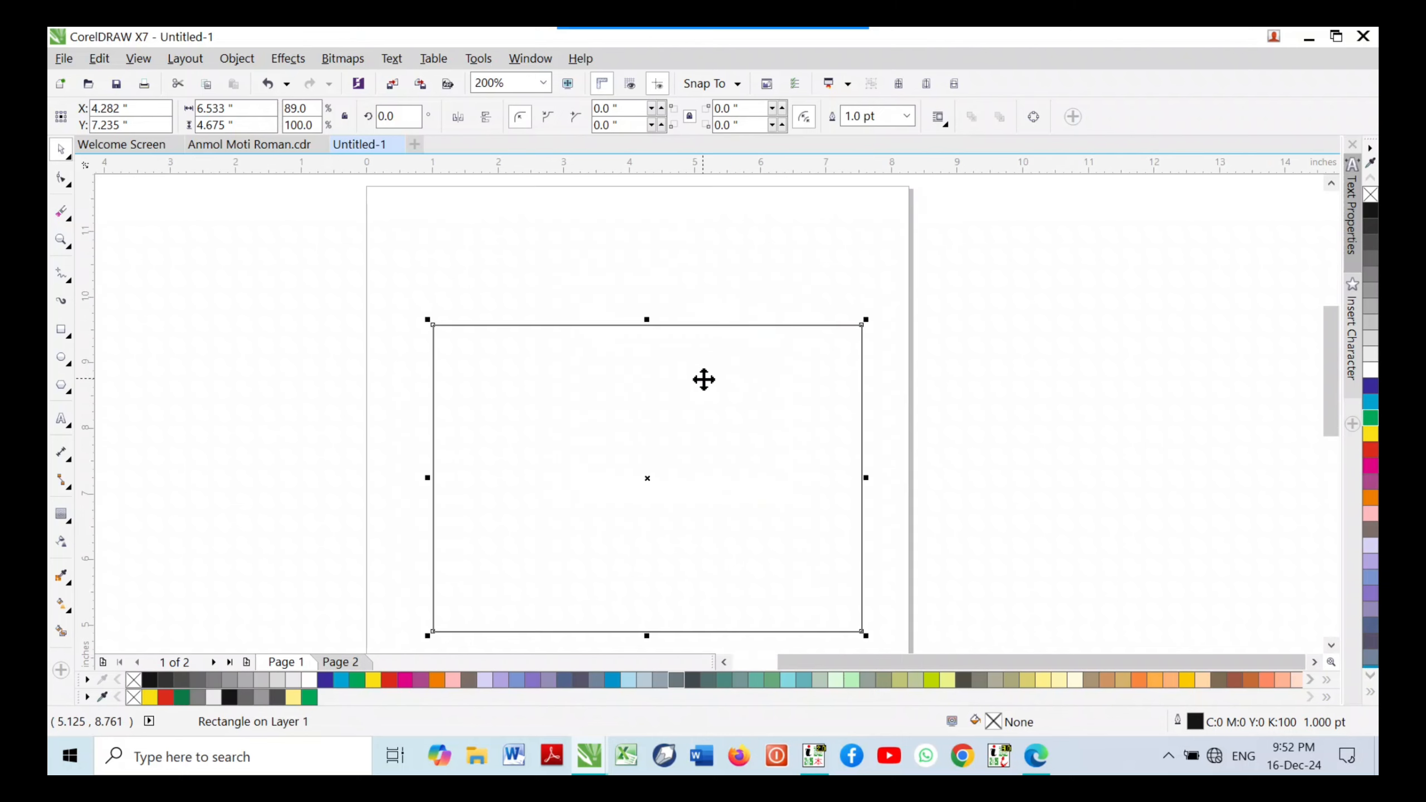
{"action": "key", "text": "p"}
{"action": "scroll", "coordinate": [702, 338], "scroll_direction": "down", "scroll_amount": 1}
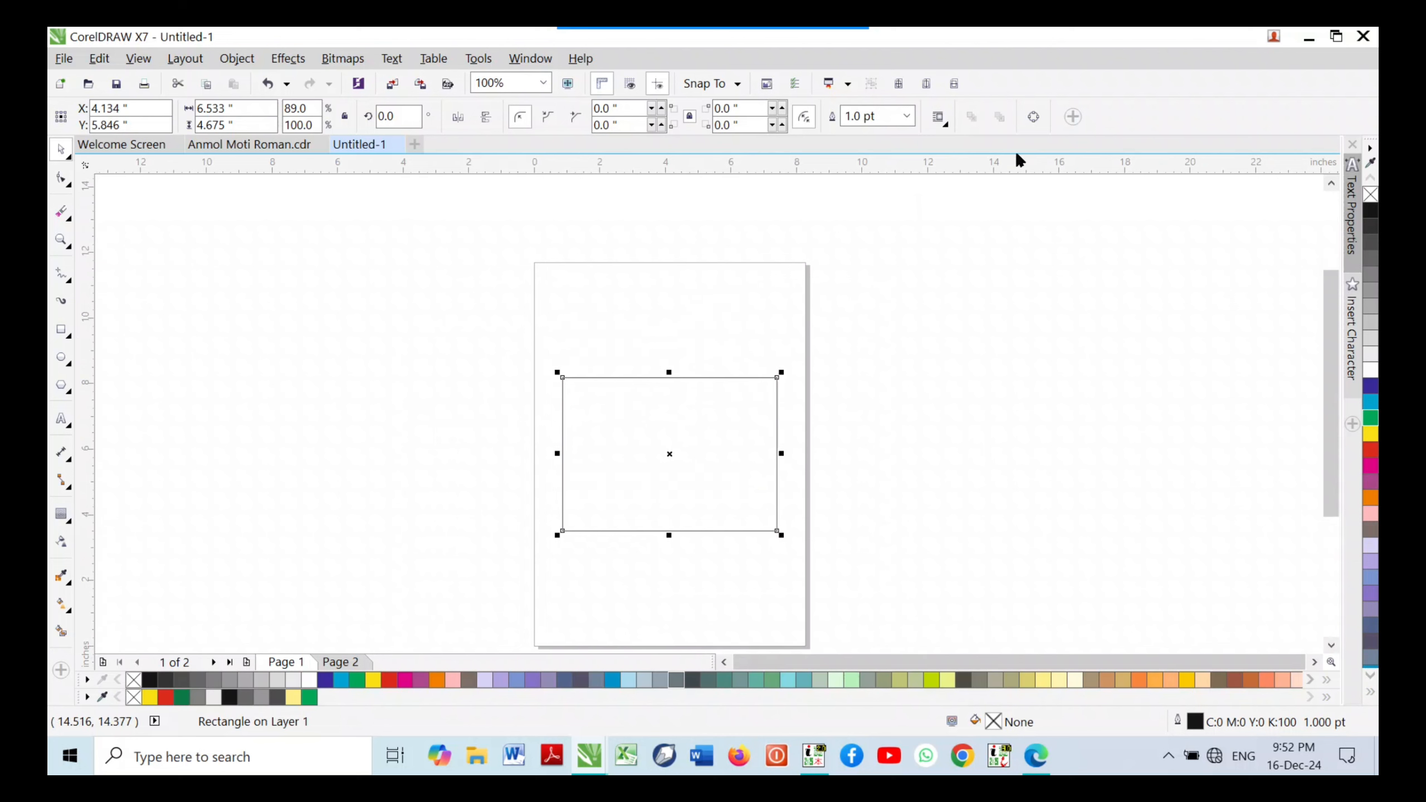
Convert the rectangle to curves so its individual nodes can be edited
{"action": "right_click", "coordinate": [627, 433]}
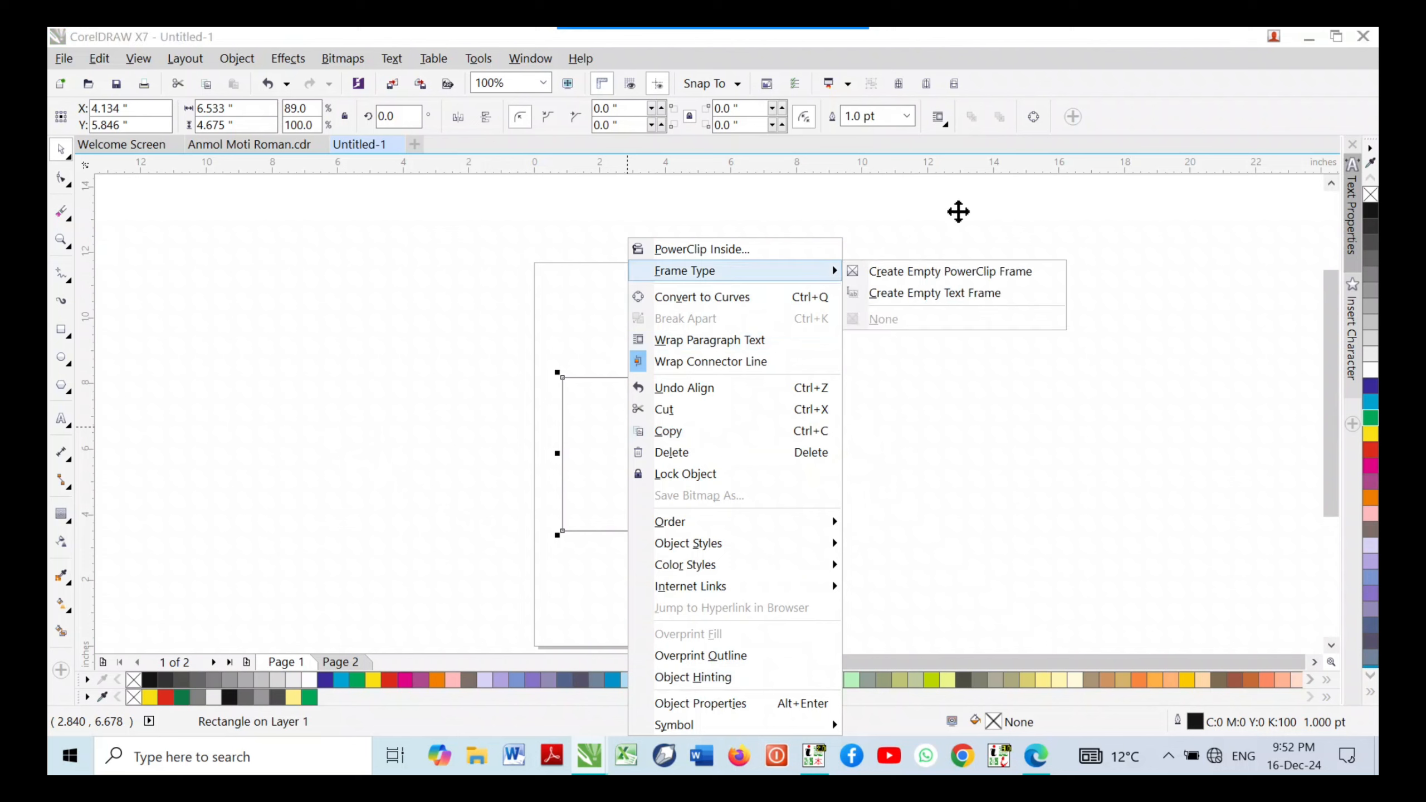
{"action": "left_click", "coordinate": [956, 212]}
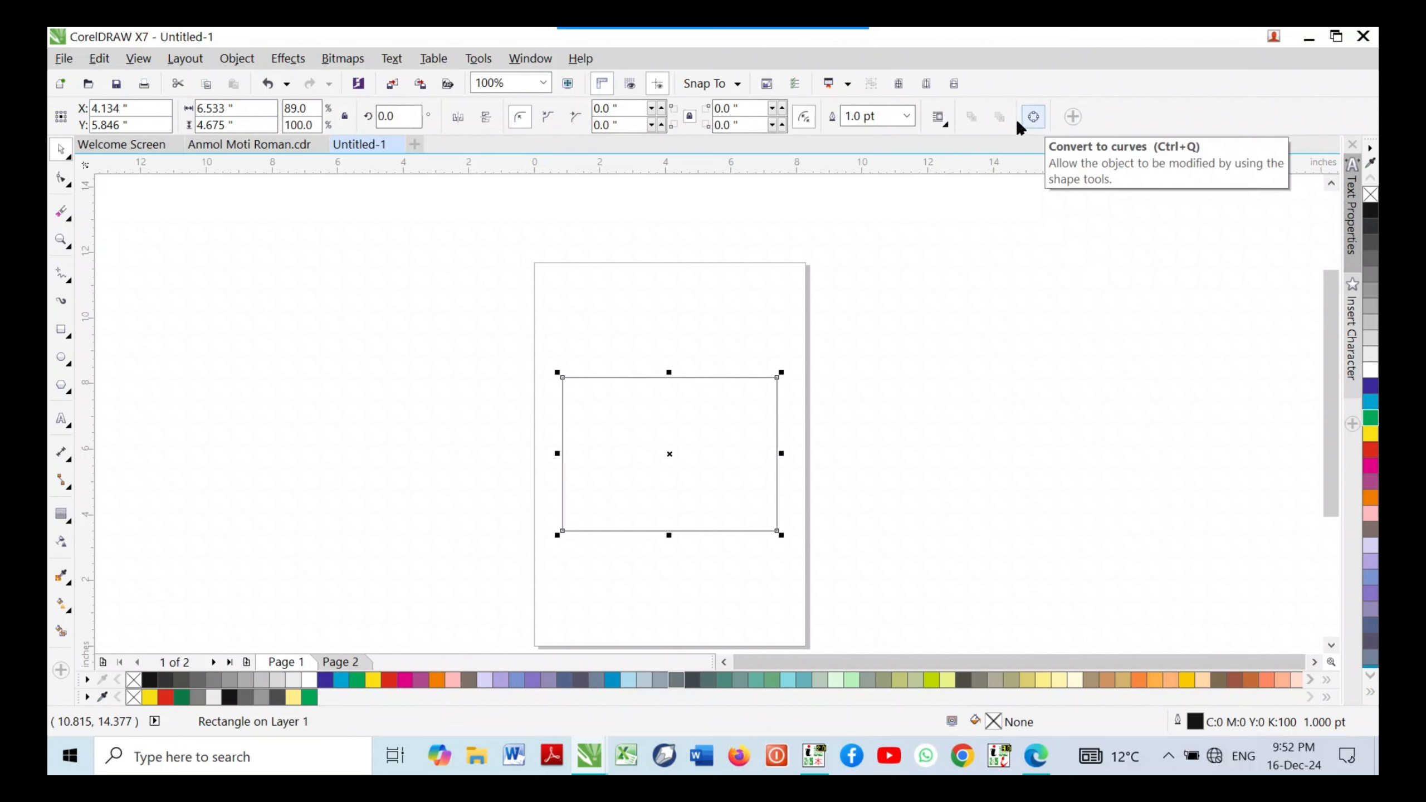
{"action": "left_click", "coordinate": [216, 58]}
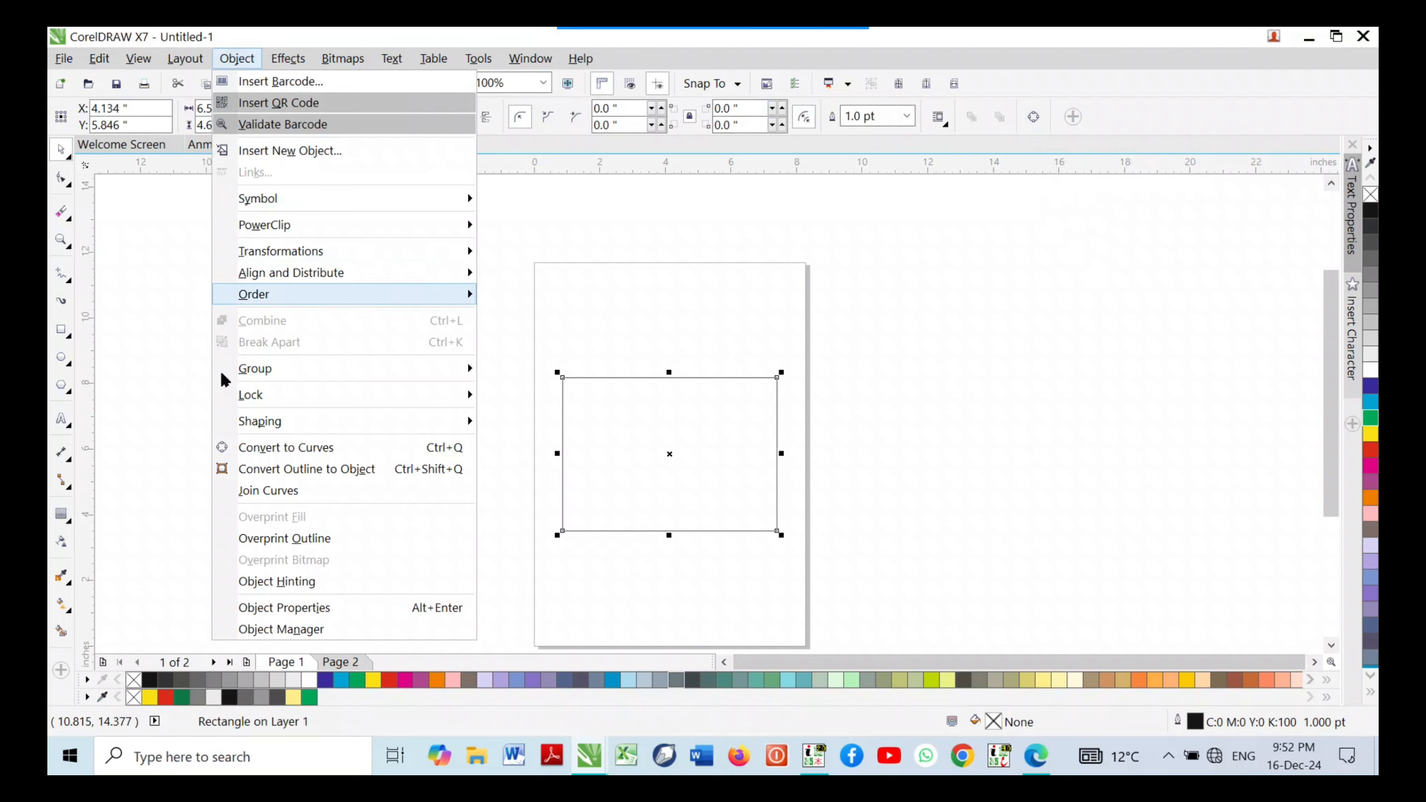
{"action": "left_click", "coordinate": [449, 465]}
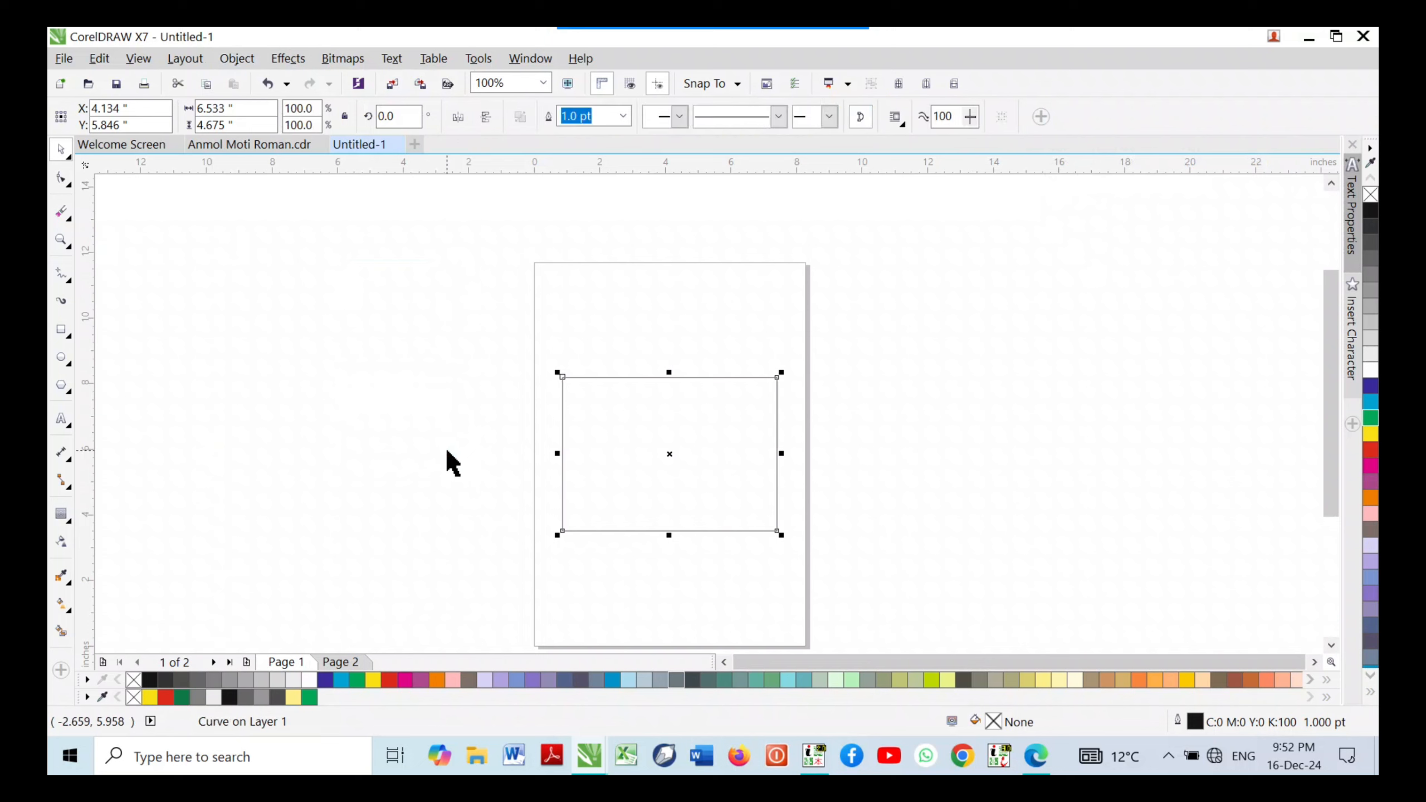
{"action": "scroll", "coordinate": [624, 391], "scroll_direction": "up", "scroll_amount": 2}
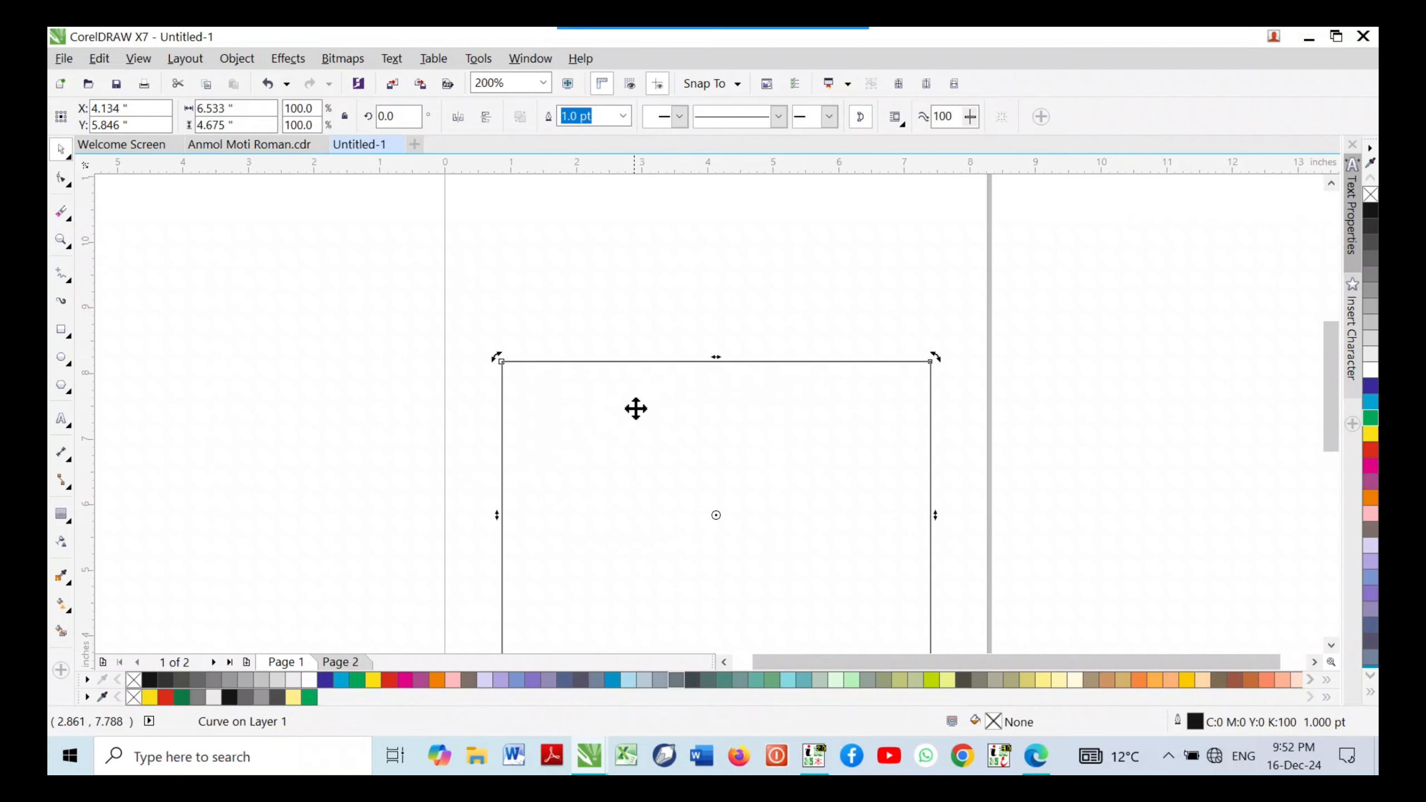
{"action": "scroll", "coordinate": [620, 399], "scroll_direction": "down", "scroll_amount": 2}
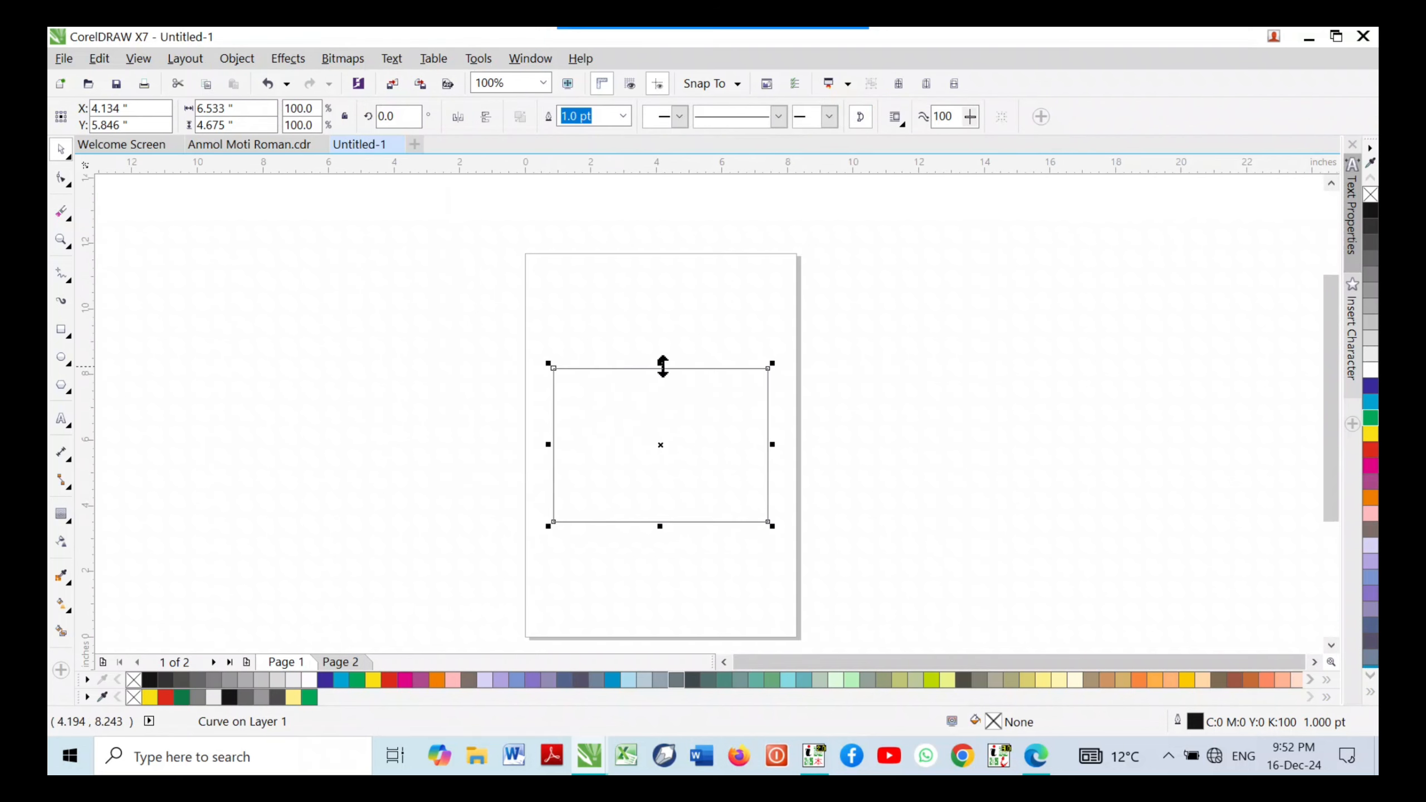
Add a node at the middle of the top edge and pull it up about 2 inches to form a pointed peak
{"action": "scroll", "coordinate": [662, 365], "scroll_direction": "up", "scroll_amount": 2}
{"action": "key", "text": "F10"}
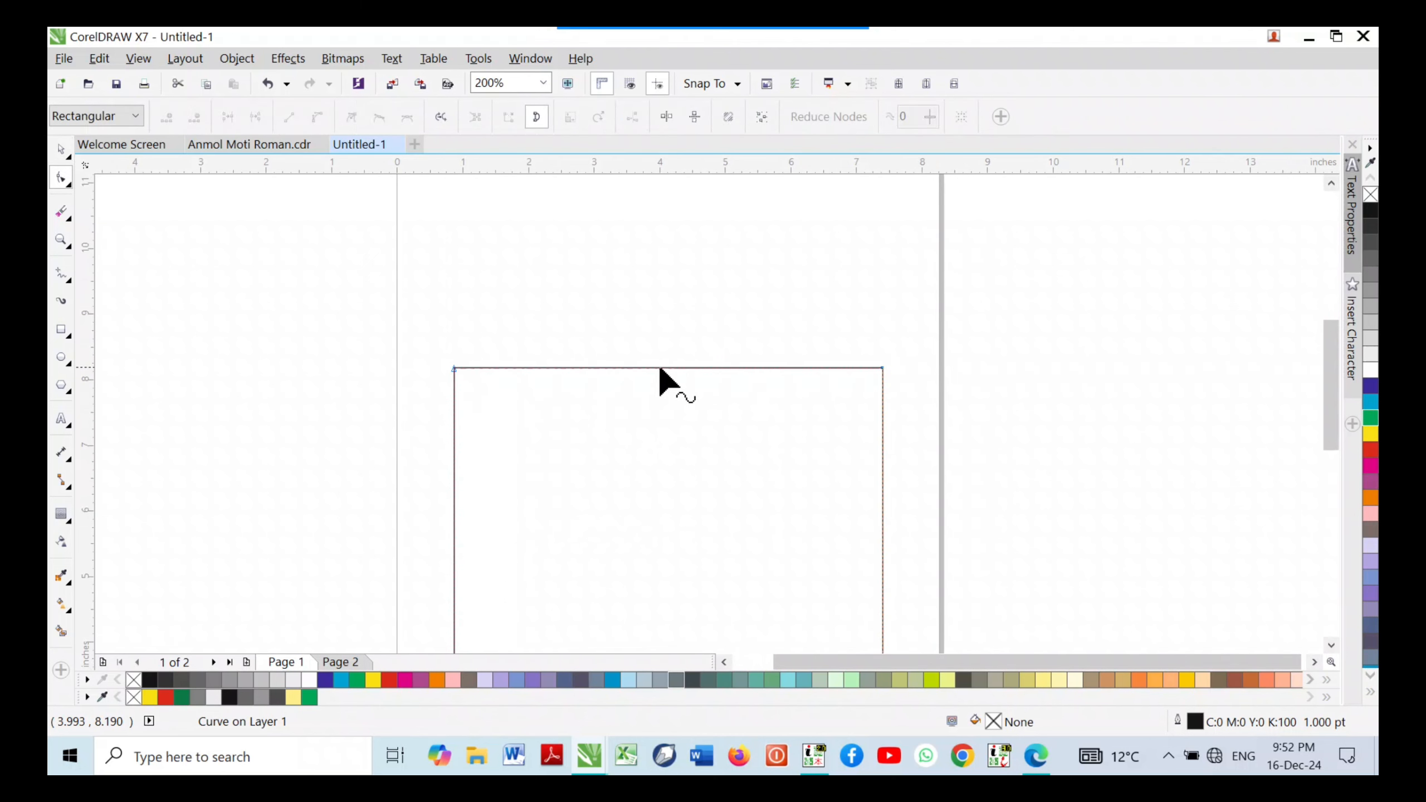
{"action": "scroll", "coordinate": [659, 376], "scroll_direction": "up", "scroll_amount": 2}
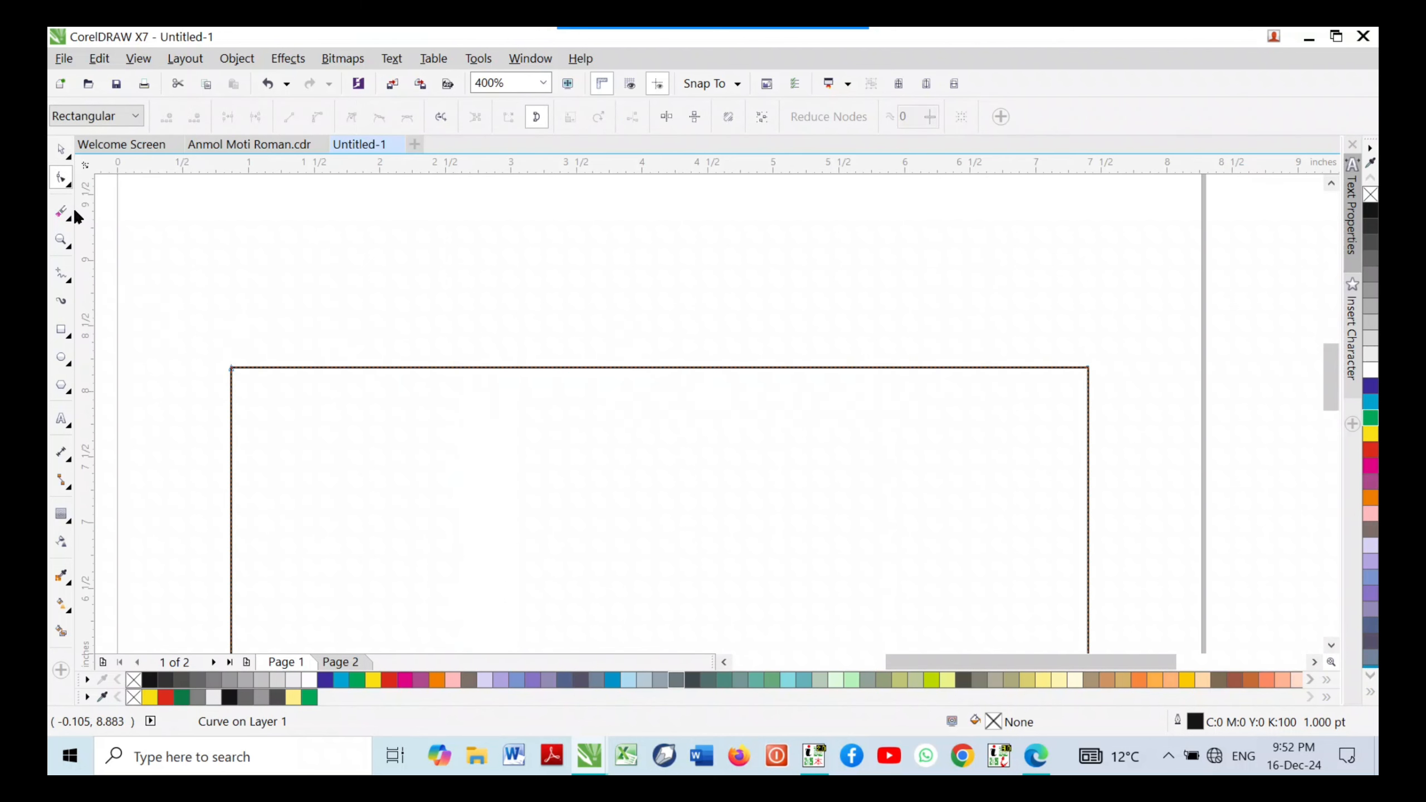
{"action": "left_click", "coordinate": [62, 152]}
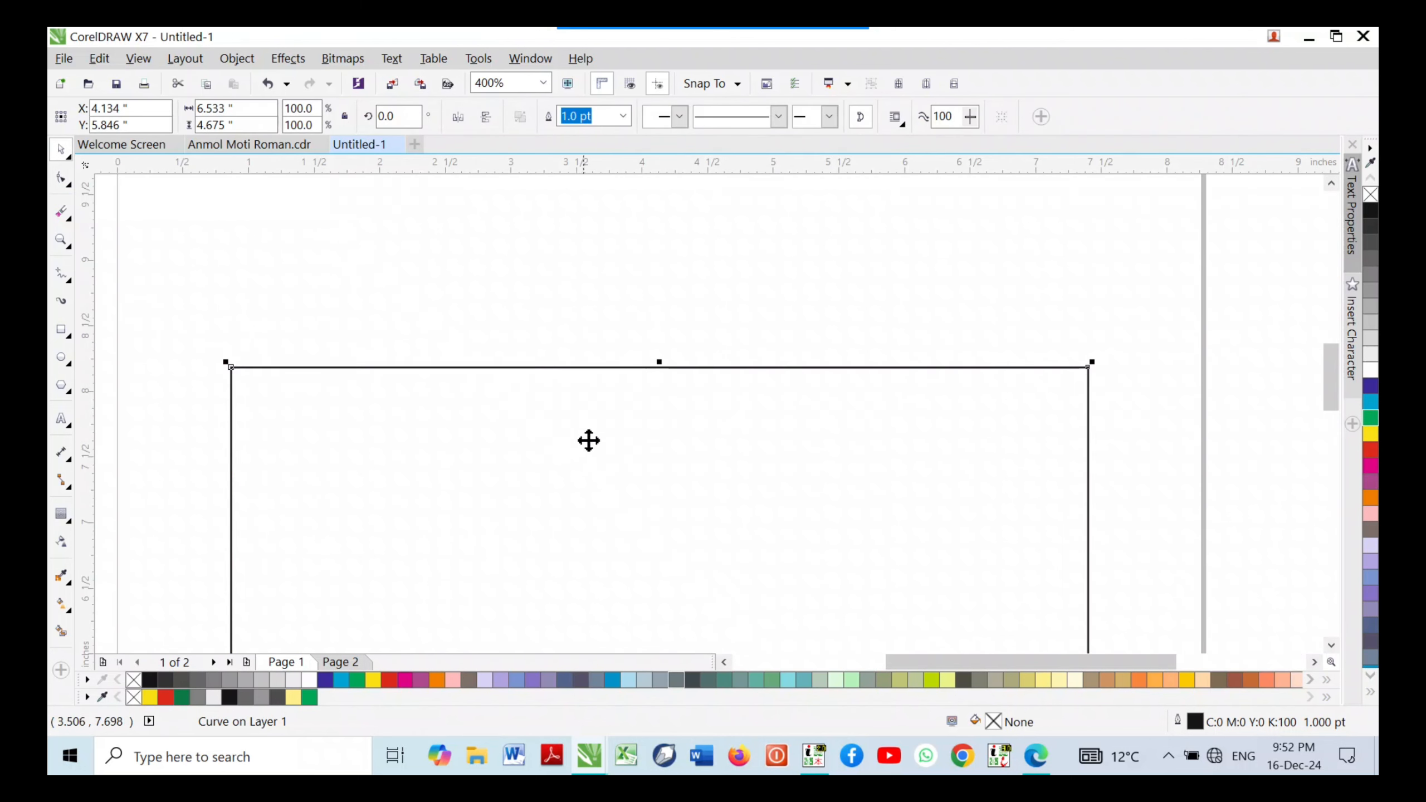
{"action": "left_click", "coordinate": [63, 181]}
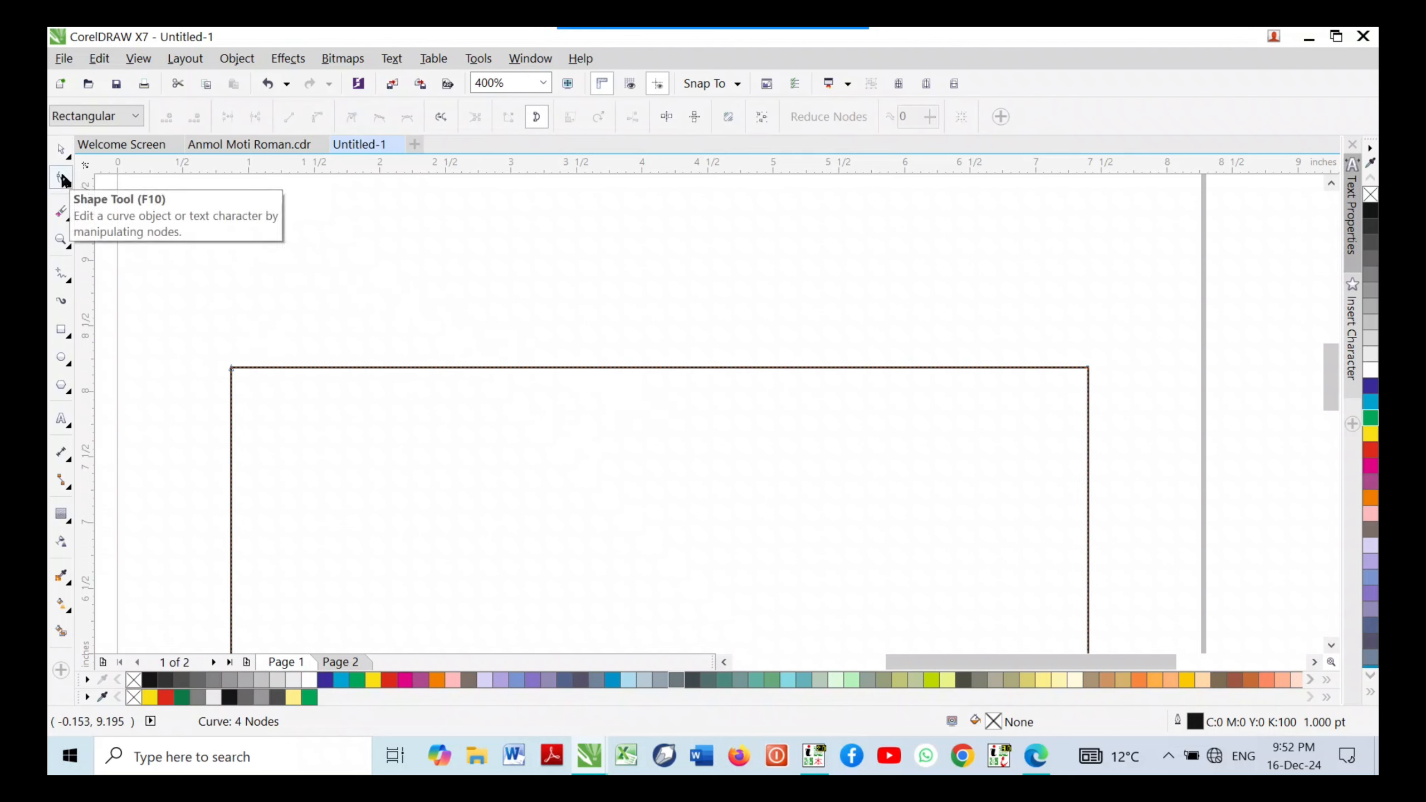
{"action": "double_click", "coordinate": [667, 366]}
{"action": "left_click_drag", "start_coordinate": [667, 366], "coordinate": [649, 230]}
{"action": "scroll", "coordinate": [635, 278], "scroll_direction": "down", "scroll_amount": 1}
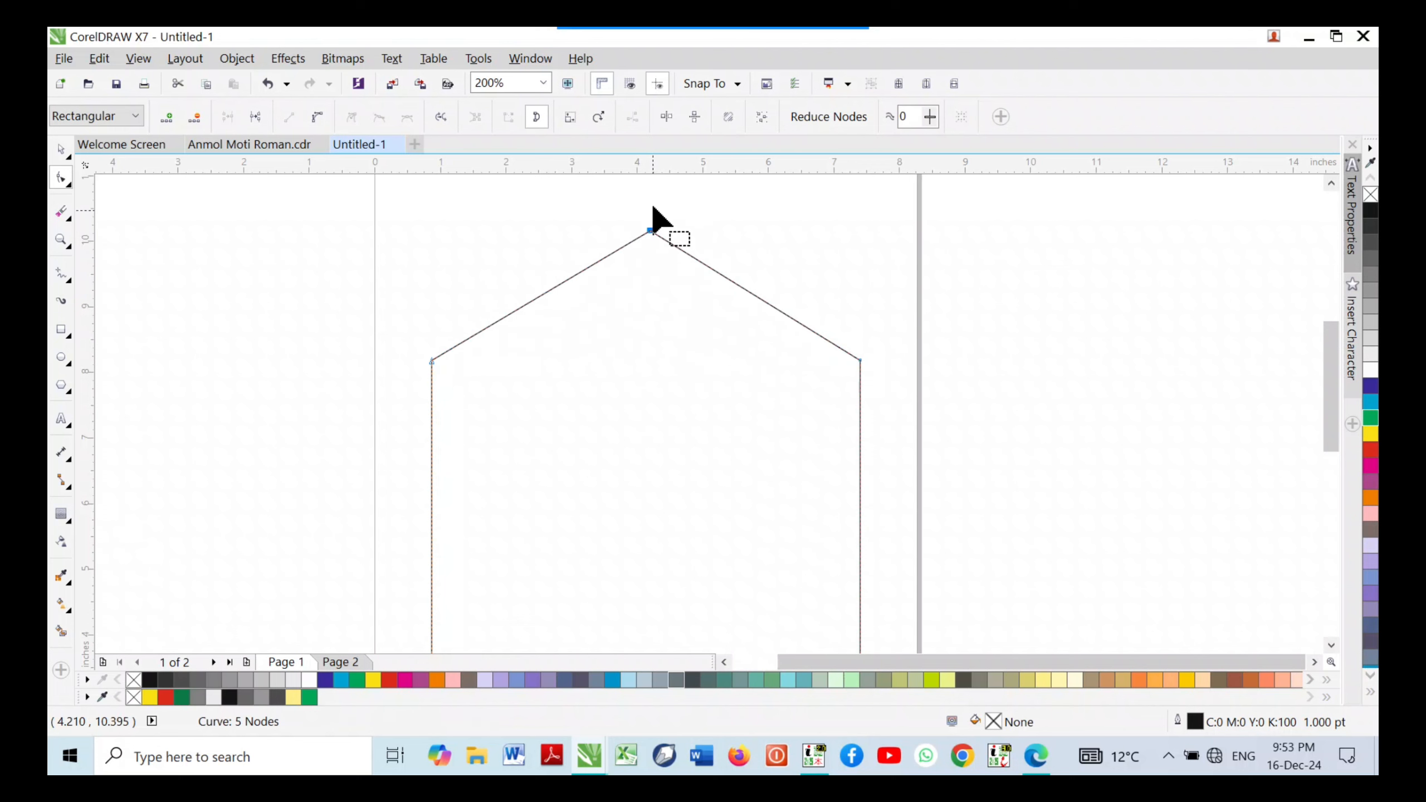
Add three spaced nodes along the left sloping edge between the corner and the peak
{"action": "scroll", "coordinate": [653, 210], "scroll_direction": "up", "scroll_amount": 1}
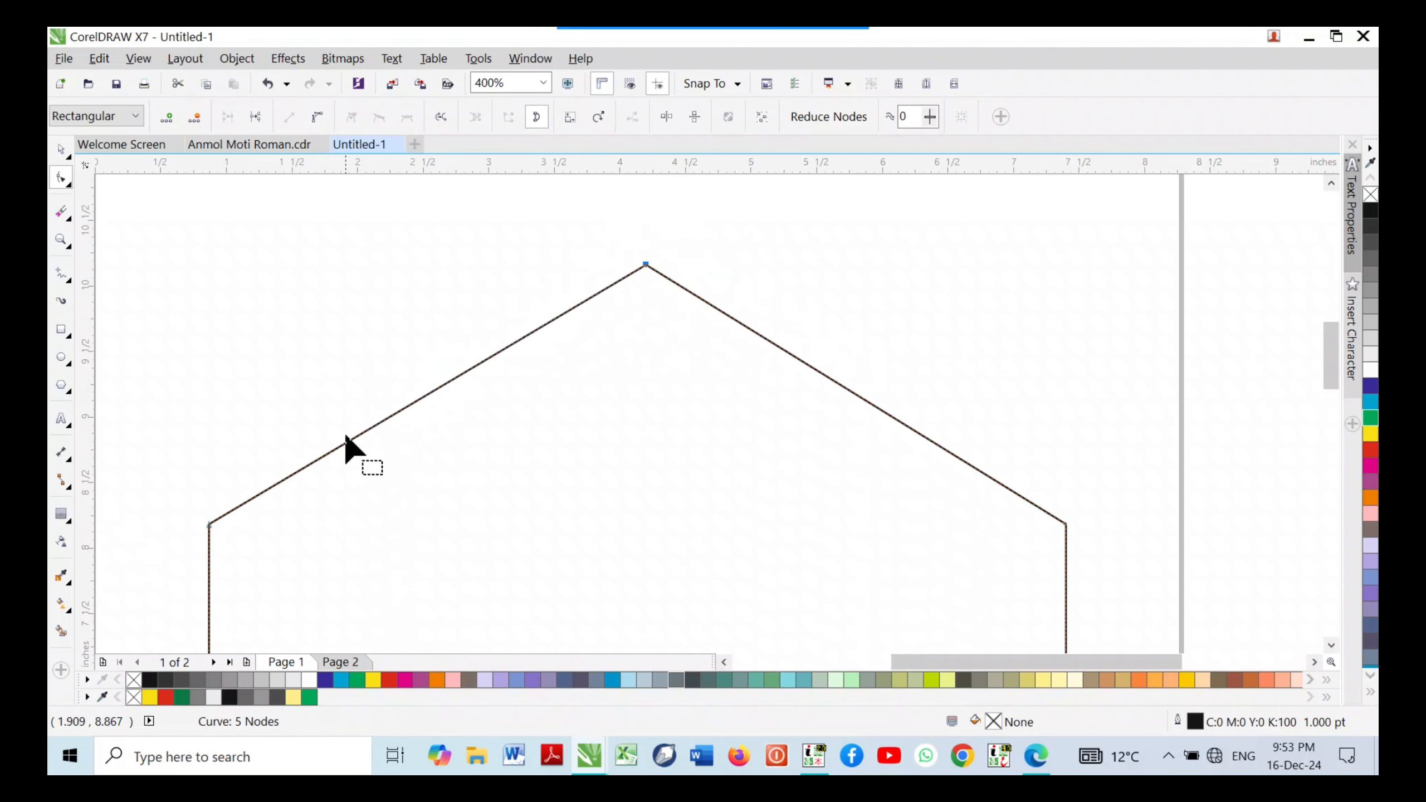
{"action": "left_click", "coordinate": [329, 452]}
{"action": "key", "text": "plus"}
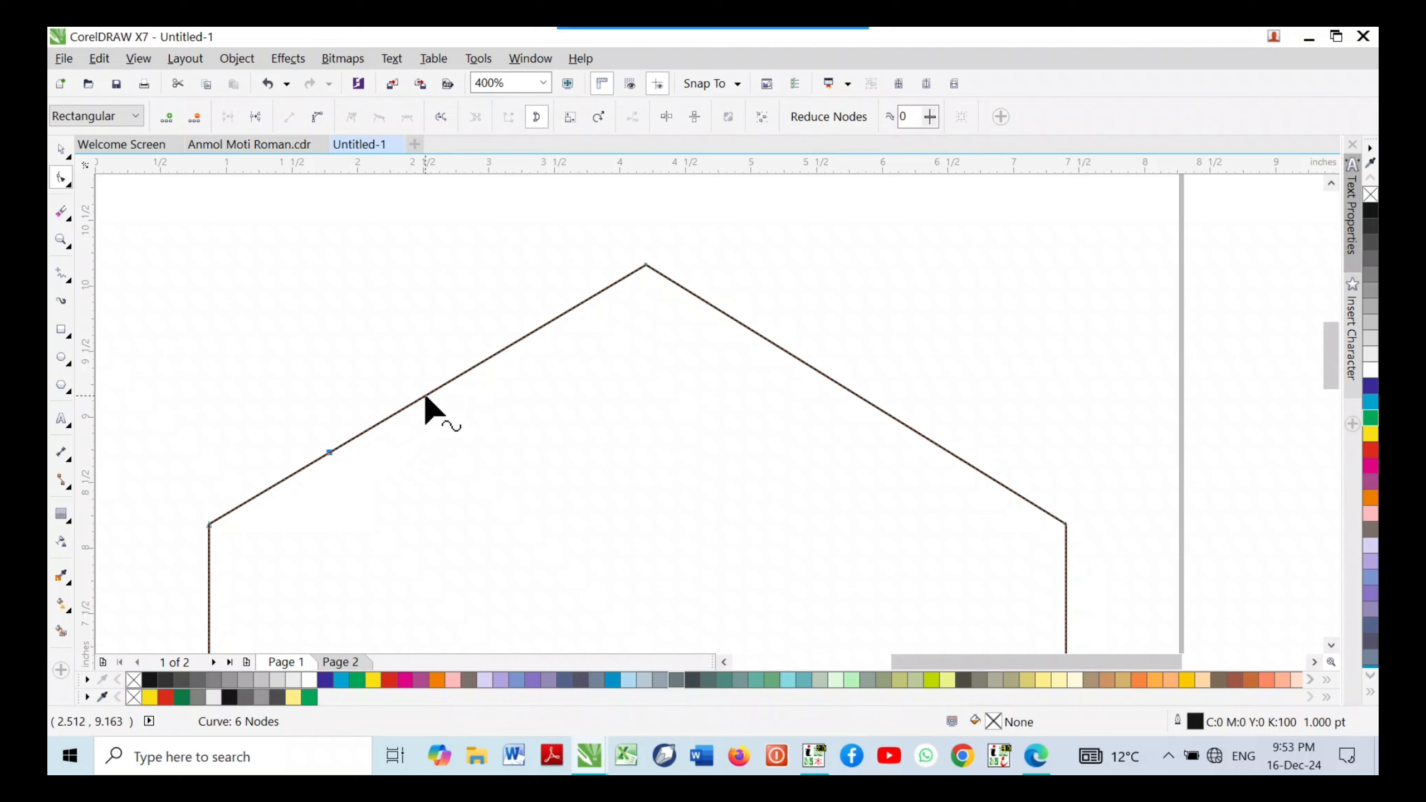
{"action": "key", "text": "plus"}
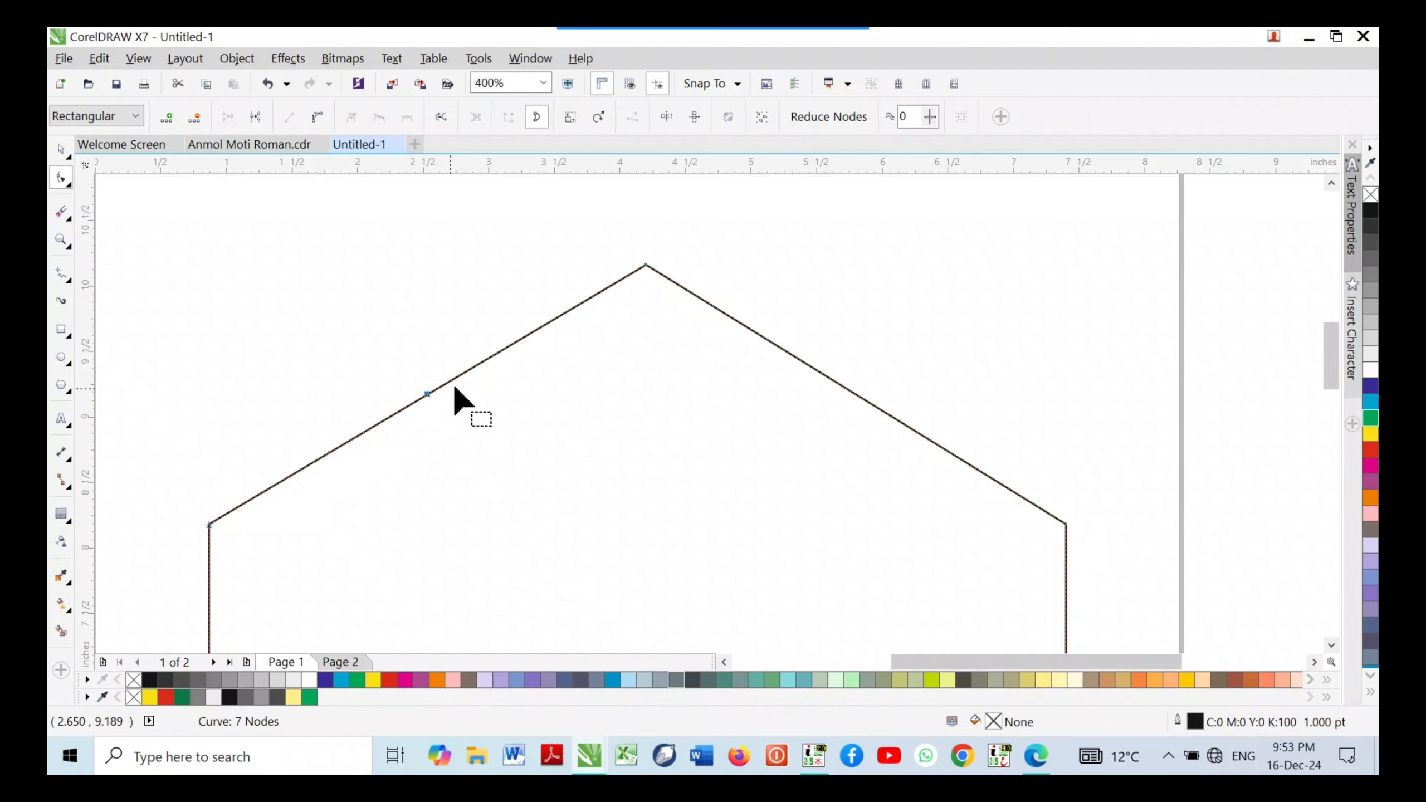
{"action": "left_click", "coordinate": [515, 343]}
{"action": "key", "text": "plus"}
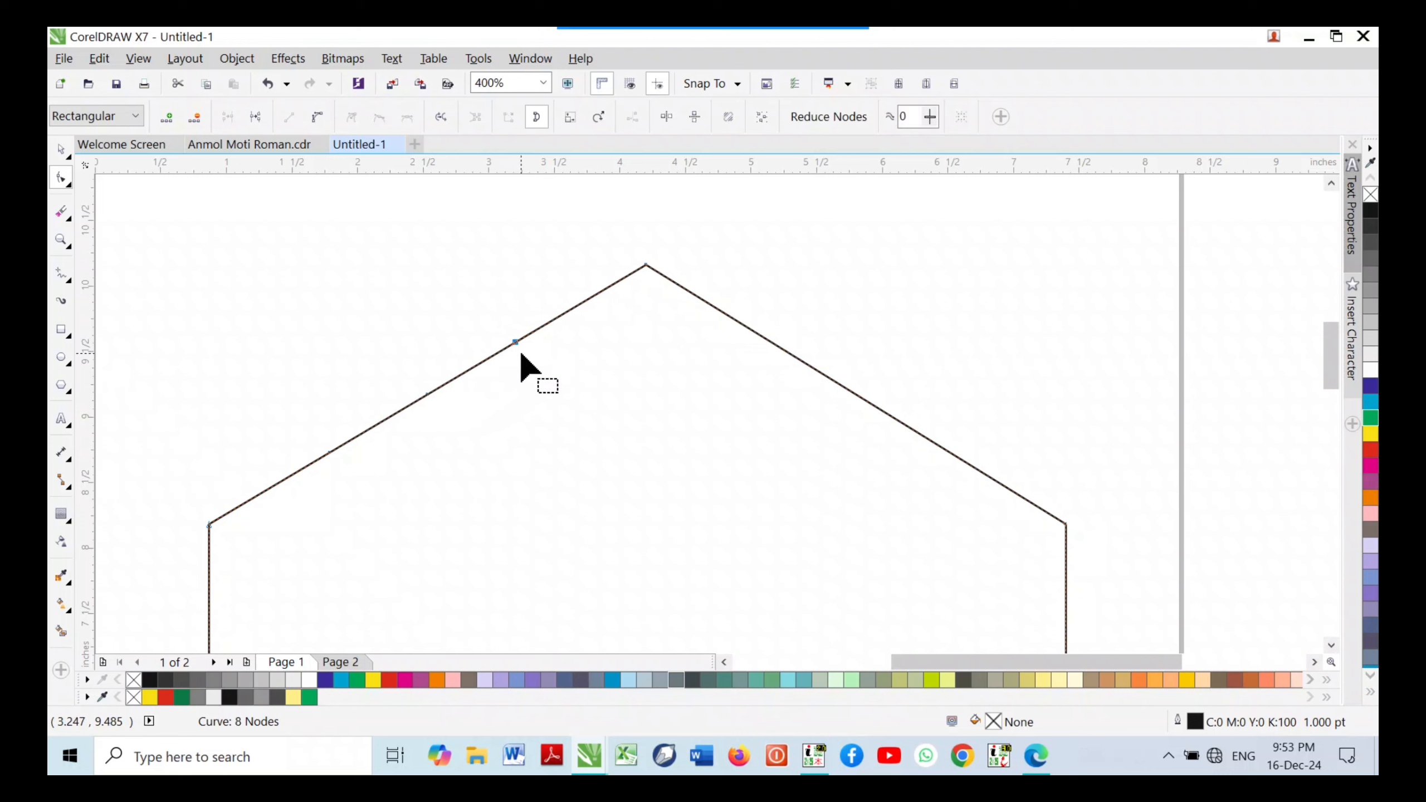
{"action": "scroll", "coordinate": [286, 439], "scroll_direction": "up", "scroll_amount": 2}
{"action": "scroll", "coordinate": [337, 435], "scroll_direction": "down", "scroll_amount": 2}
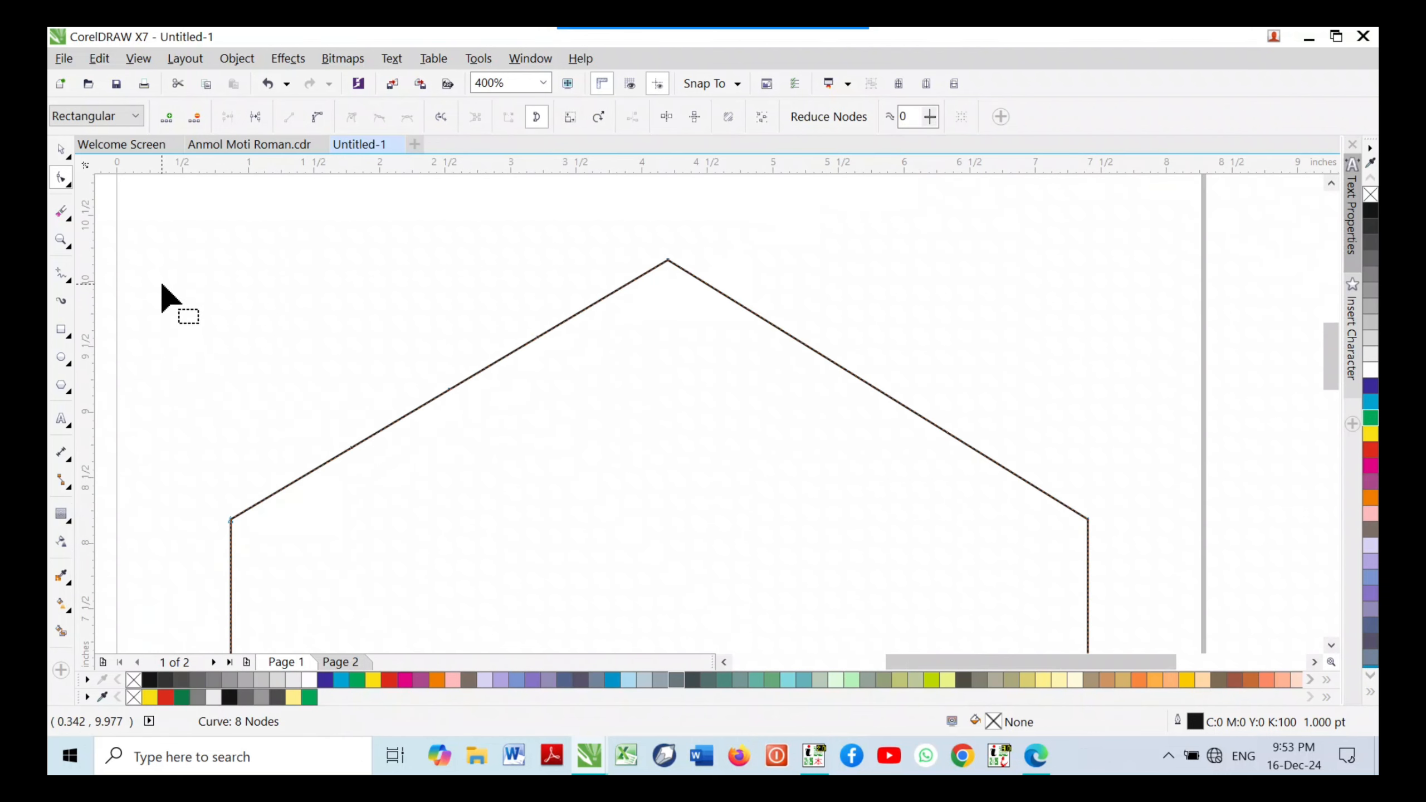
Select all nodes of the left slope from the corner to the peak and convert its segments to curves
{"action": "left_click_drag", "start_coordinate": [162, 284], "coordinate": [673, 548]}
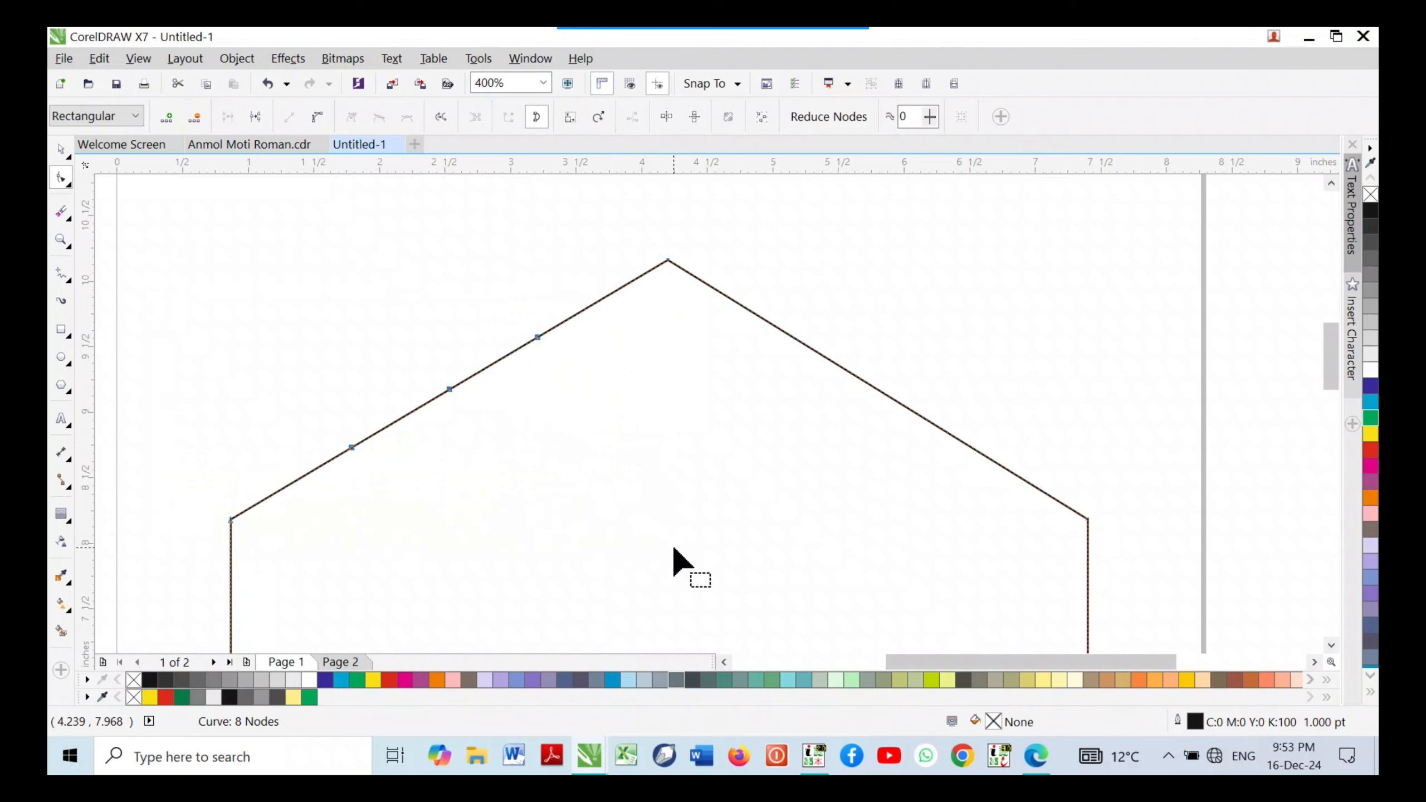
{"action": "left_click_drag", "start_coordinate": [133, 219], "coordinate": [724, 556]}
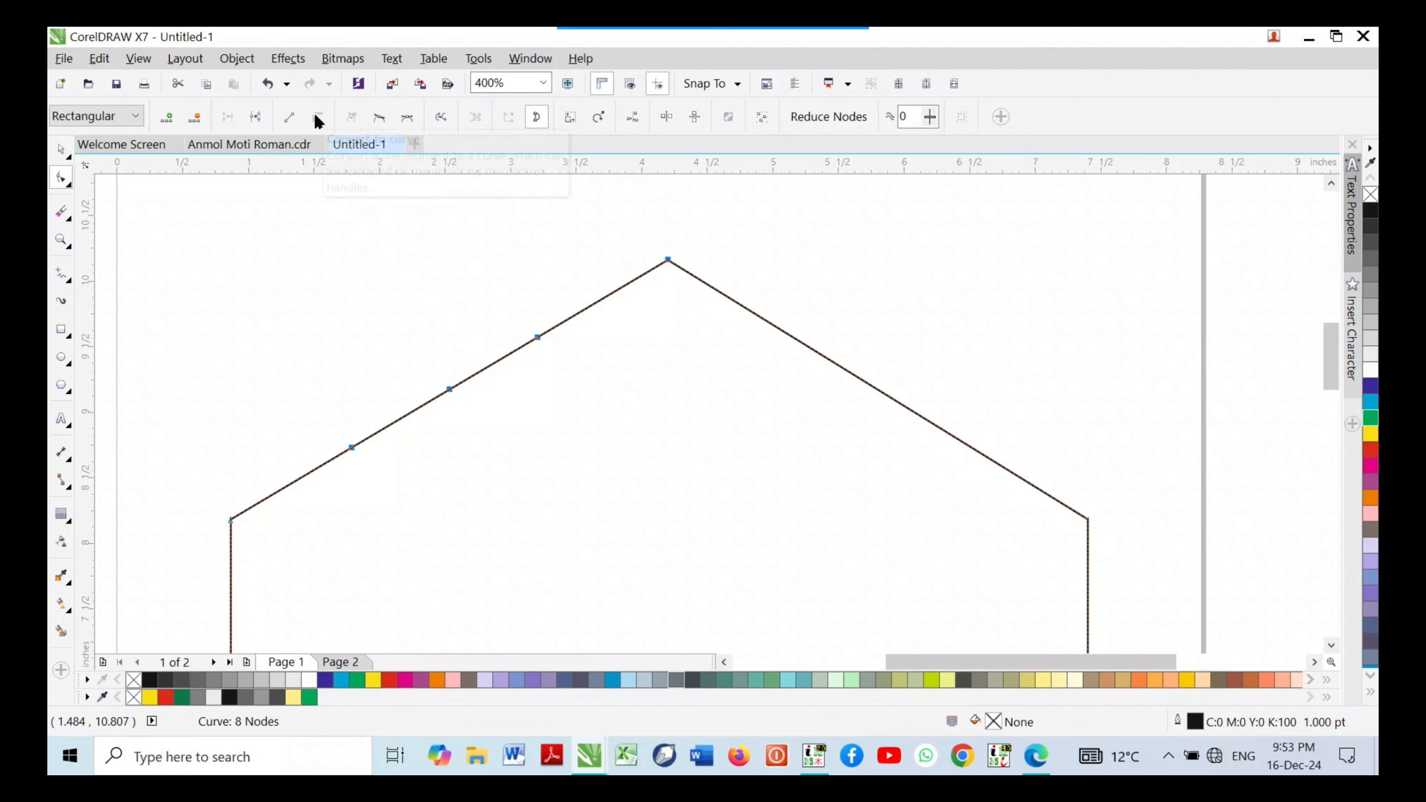
{"action": "left_click", "coordinate": [369, 286]}
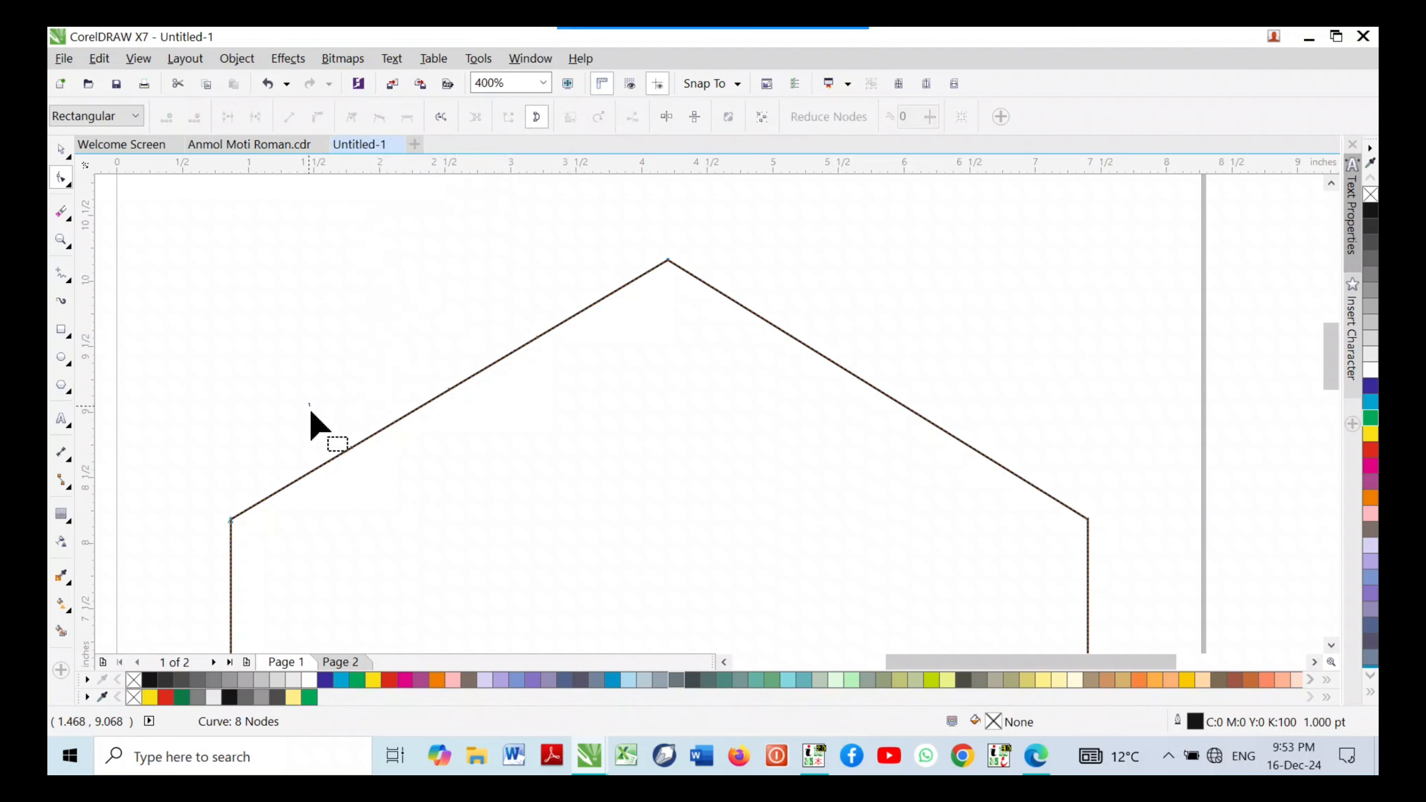
Undo the conversion of the left slope's segments to curves
{"action": "left_click_drag", "start_coordinate": [309, 414], "coordinate": [417, 500]}
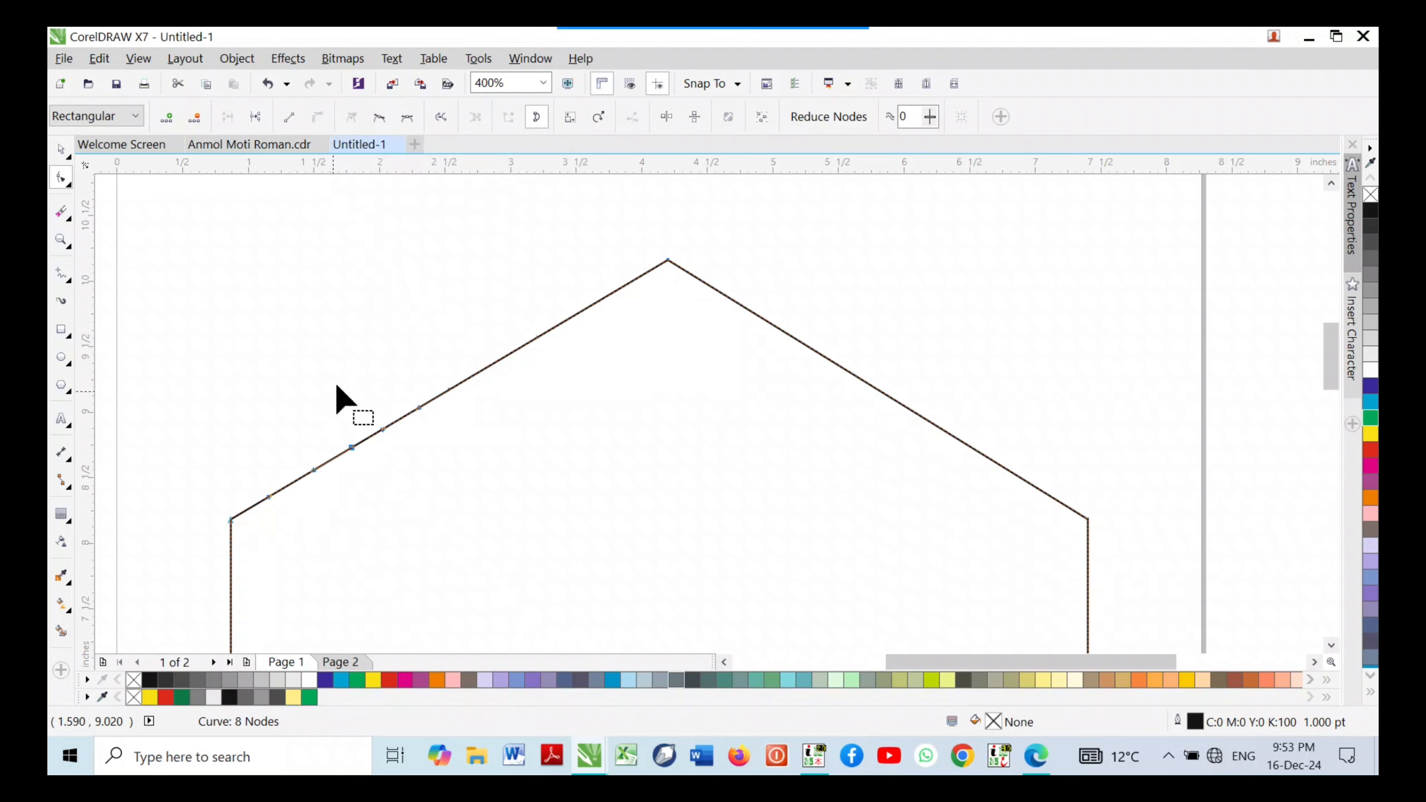
{"action": "scroll", "coordinate": [296, 497], "scroll_direction": "up", "scroll_amount": 1}
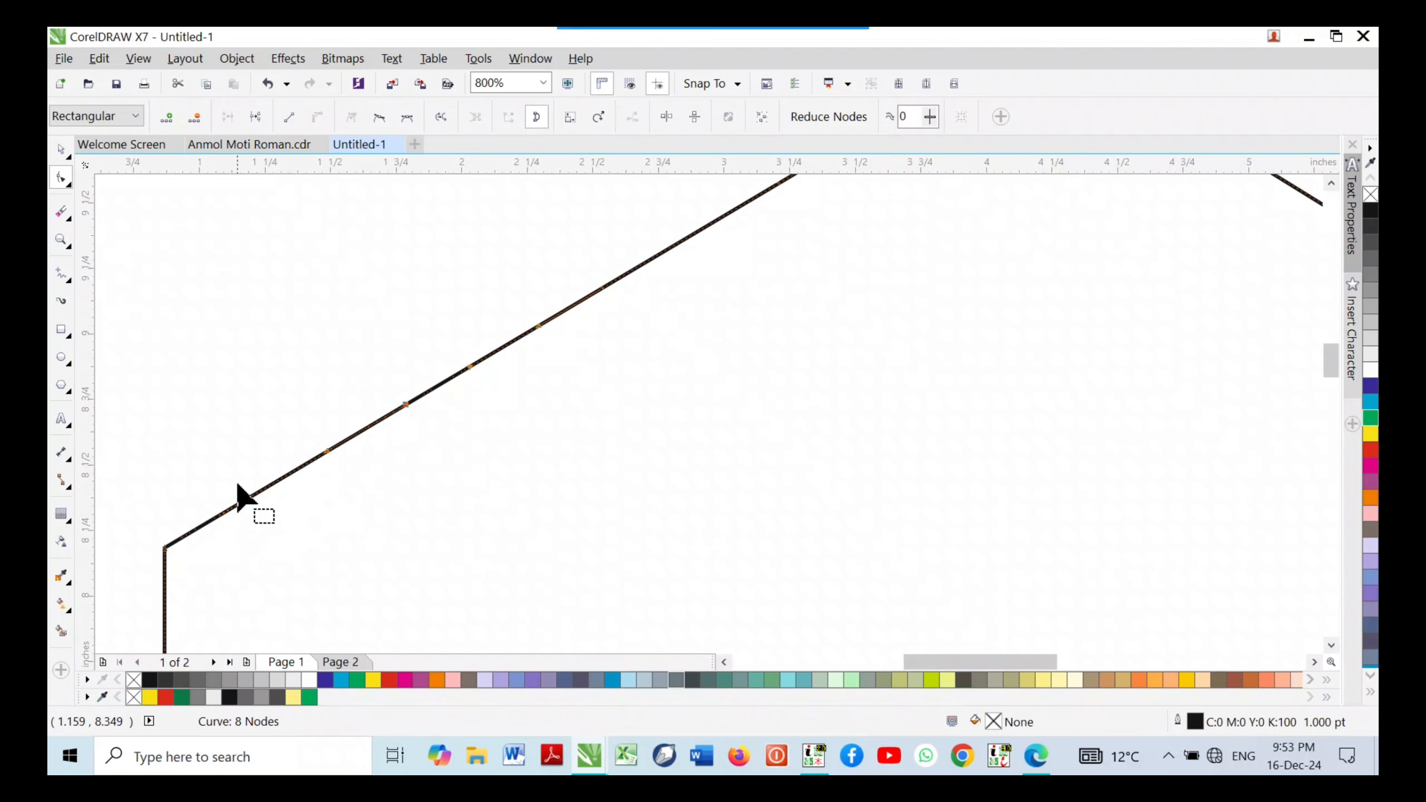
{"action": "scroll", "coordinate": [241, 489], "scroll_direction": "down", "scroll_amount": 1}
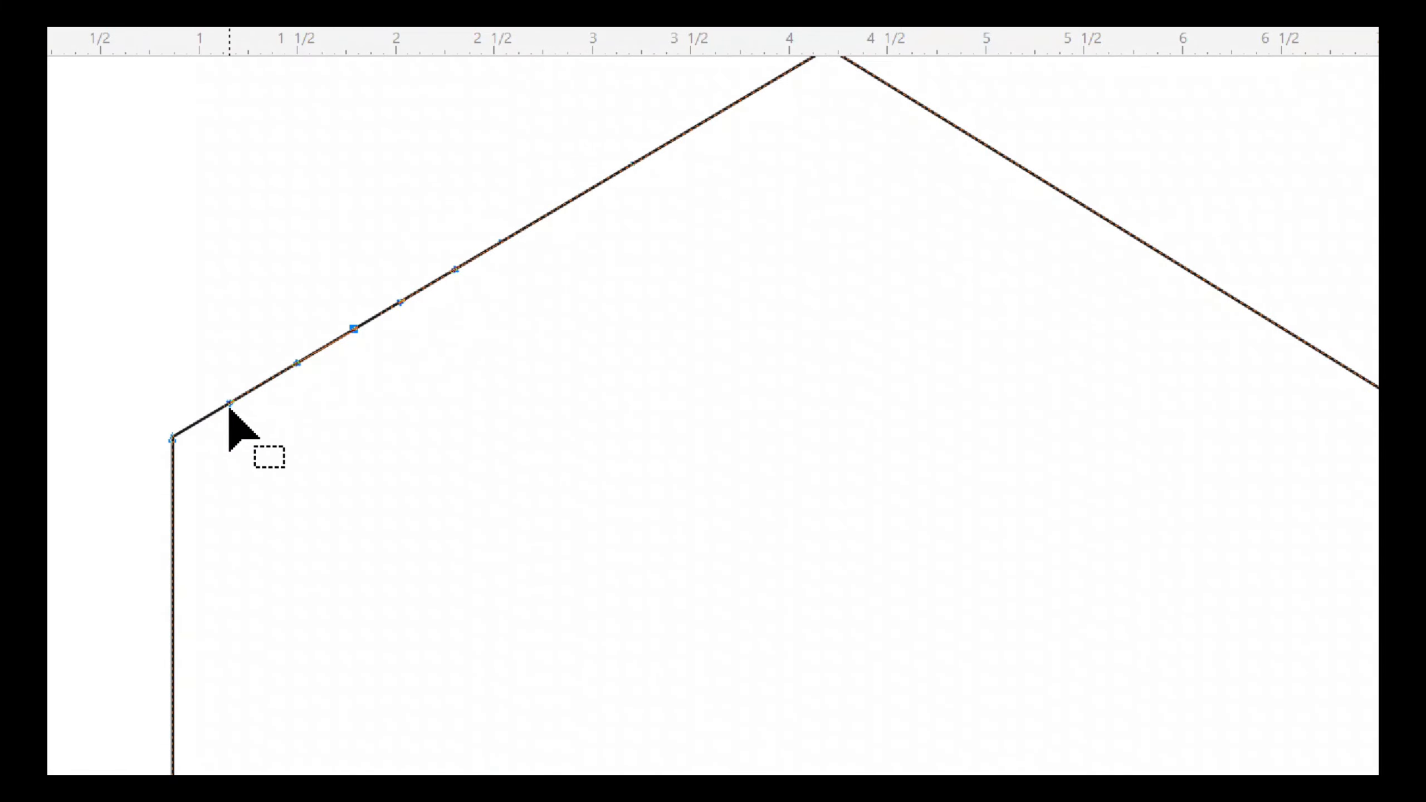
{"action": "key", "text": "ctrl+z"}
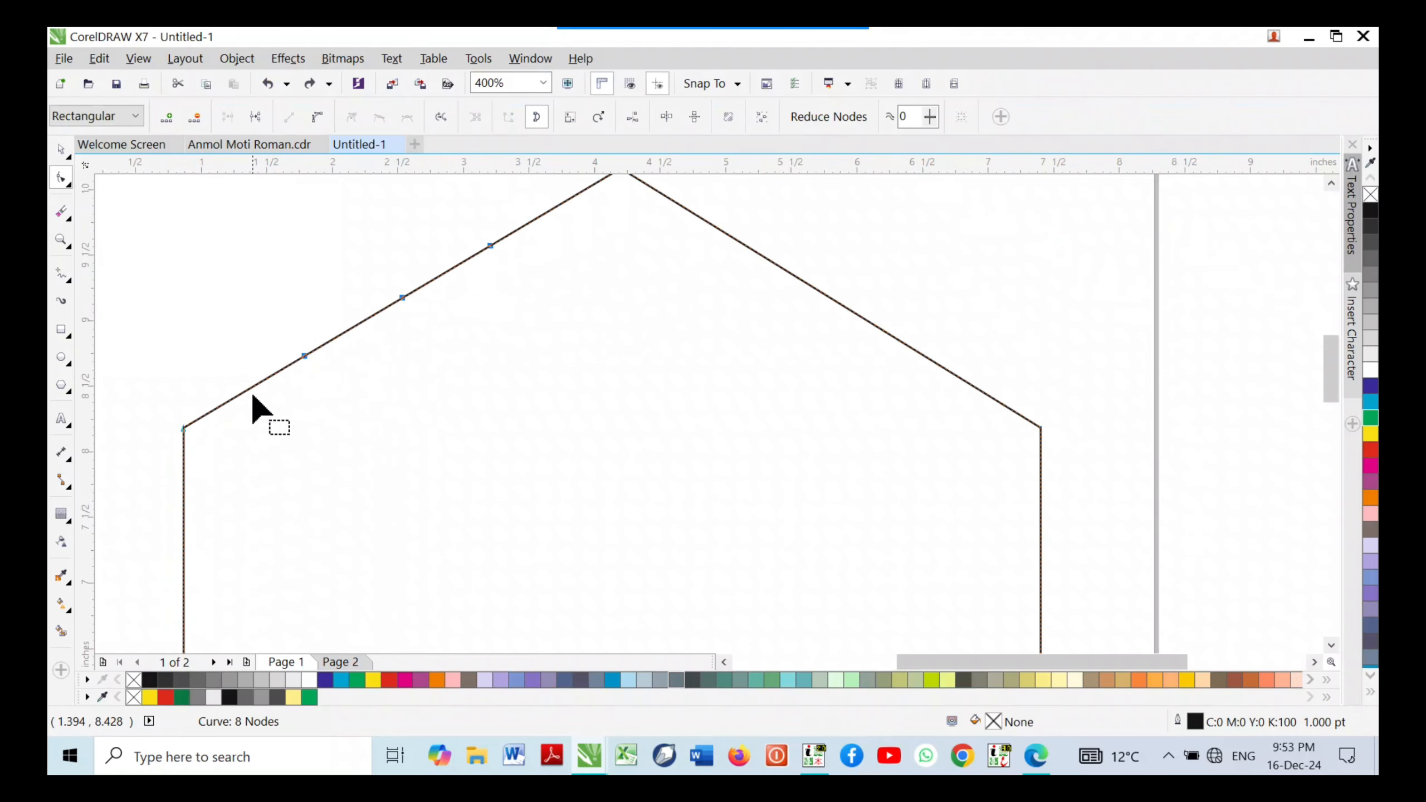
Convert the lowest segment of the left slope to a curve and bend it into an S shape with its two handles
{"action": "left_click_drag", "start_coordinate": [271, 334], "coordinate": [357, 422]}
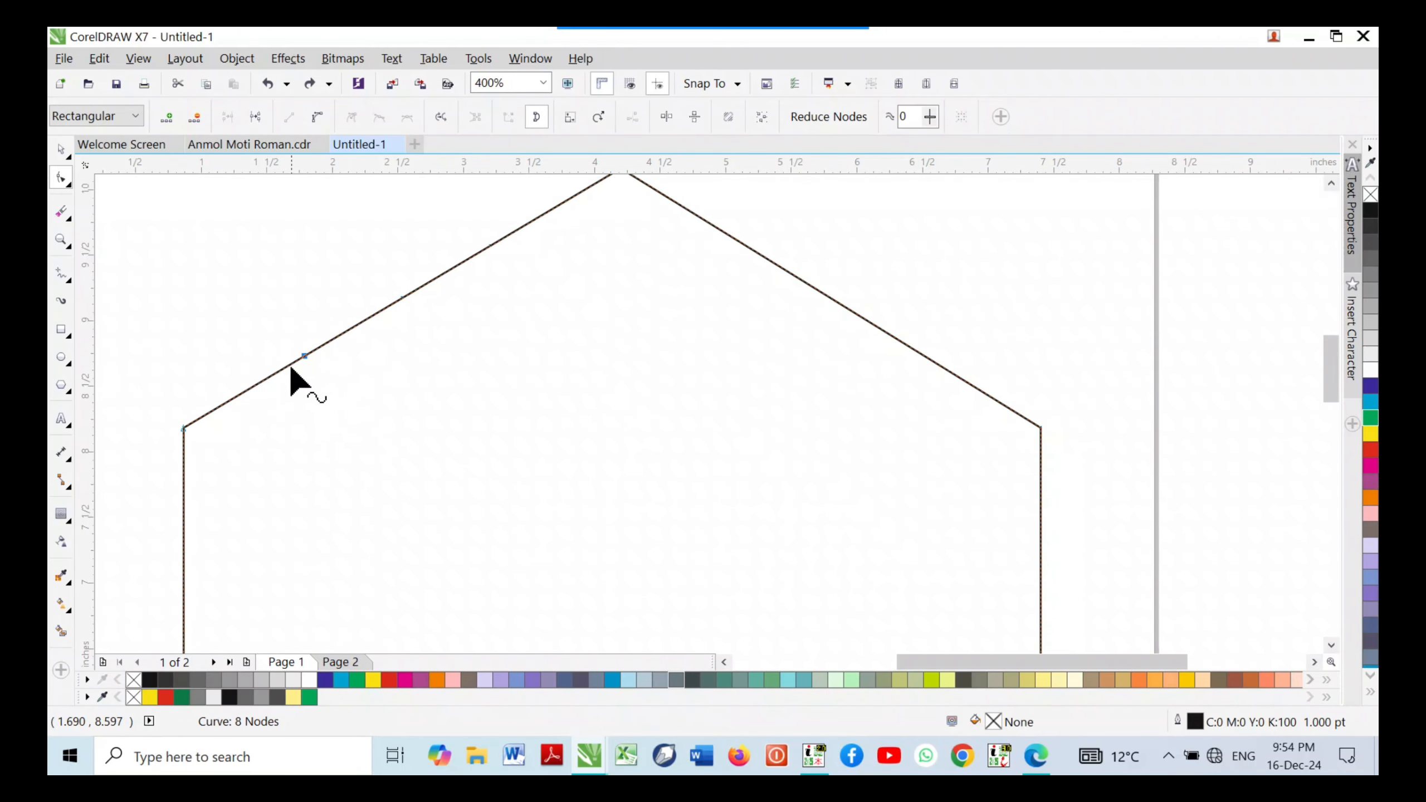
{"action": "left_click", "coordinate": [318, 117]}
{"action": "left_click_drag", "start_coordinate": [220, 406], "coordinate": [232, 421]}
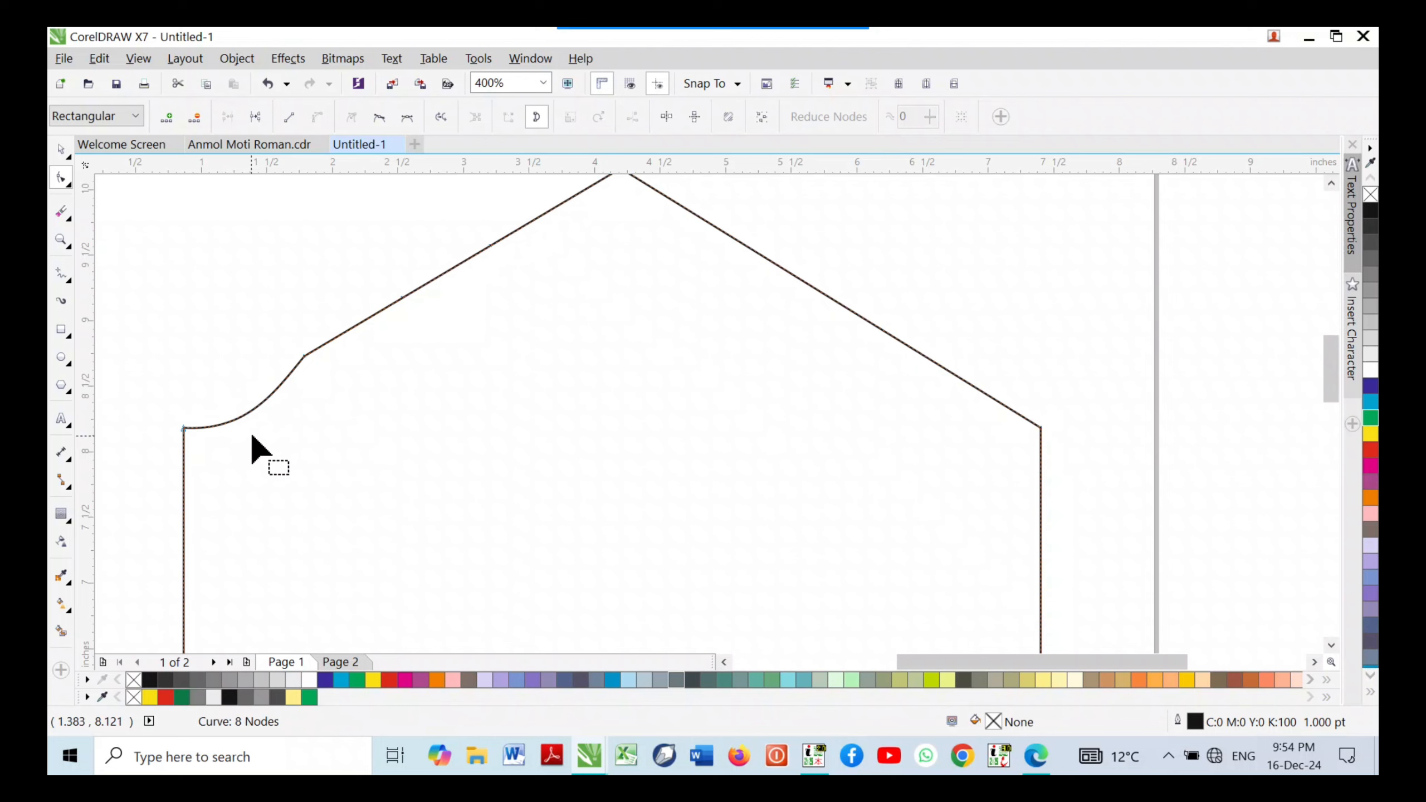
{"action": "left_click_drag", "start_coordinate": [280, 344], "coordinate": [329, 391]}
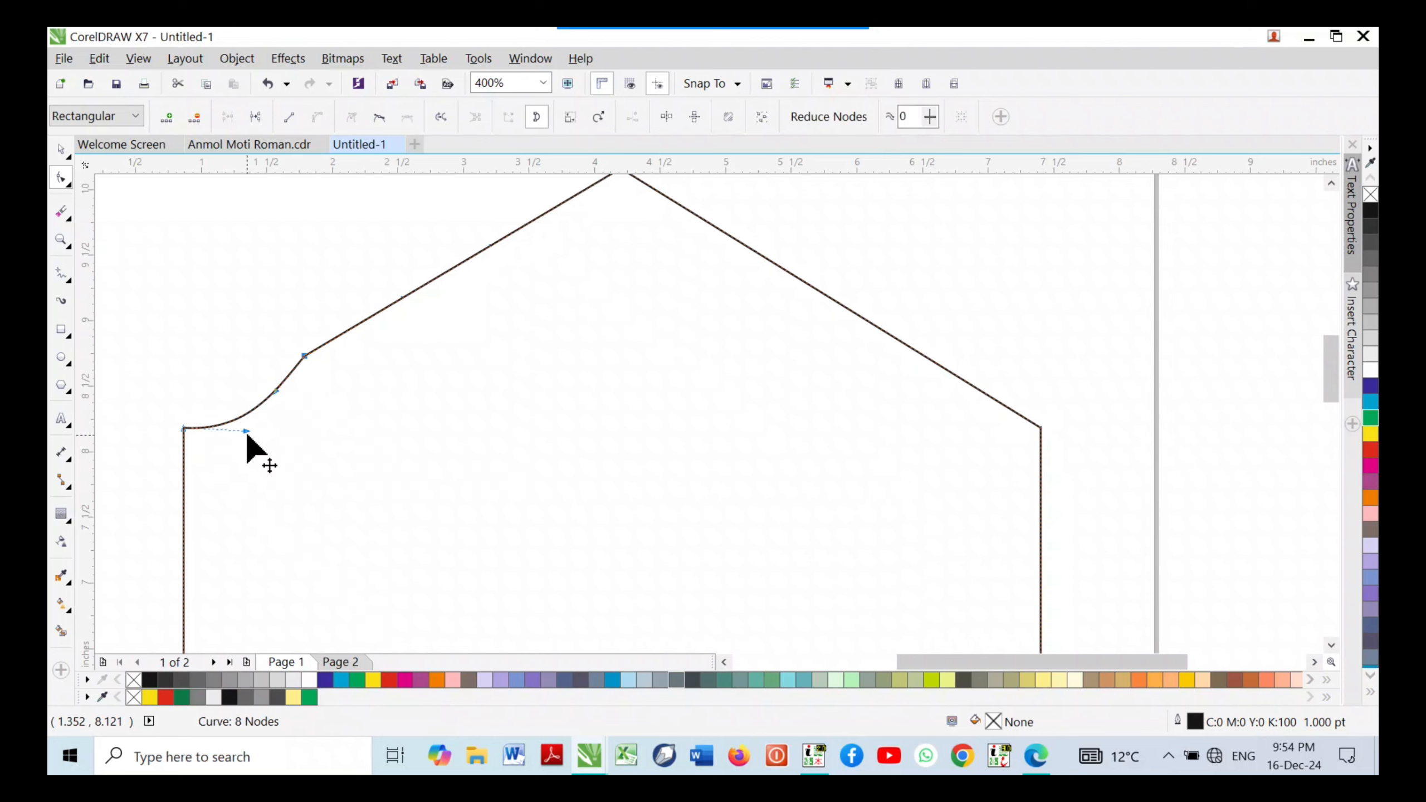
{"action": "left_click_drag", "start_coordinate": [270, 386], "coordinate": [238, 357]}
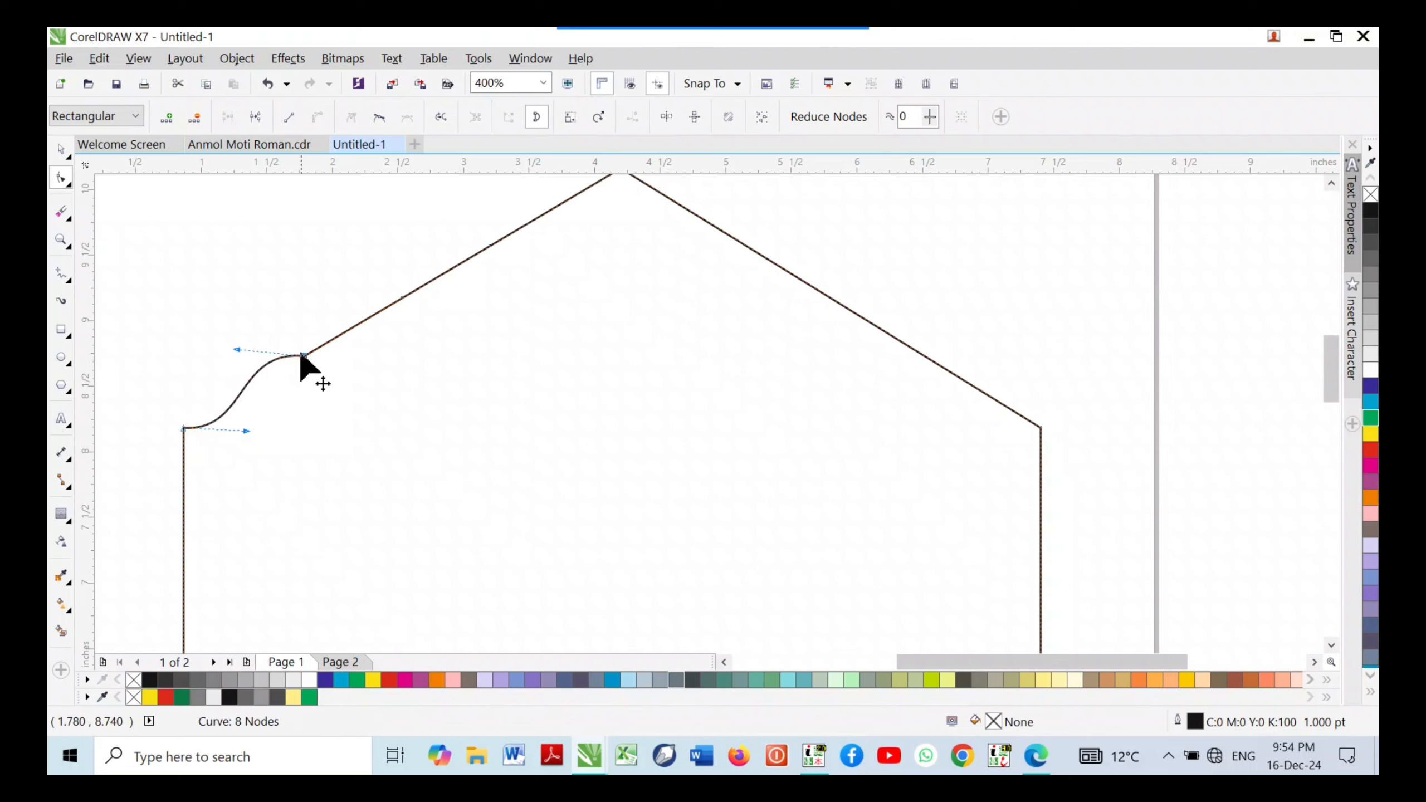
Convert the second segment of the left slope to a curve and bulge it outward into a rounded lobe
{"action": "left_click_drag", "start_coordinate": [383, 258], "coordinate": [431, 330]}
{"action": "left_click_drag", "start_coordinate": [344, 242], "coordinate": [428, 331]}
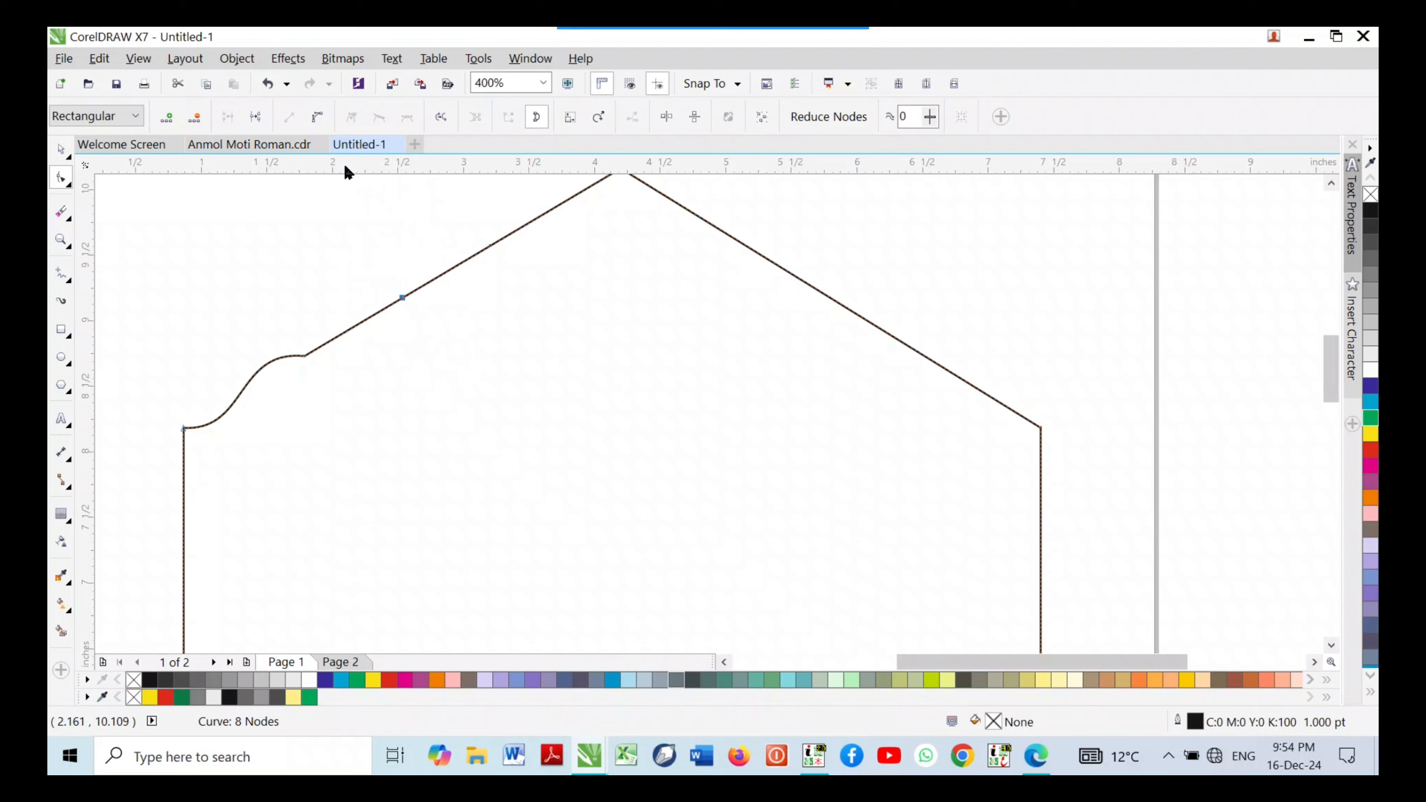
{"action": "left_click", "coordinate": [316, 116]}
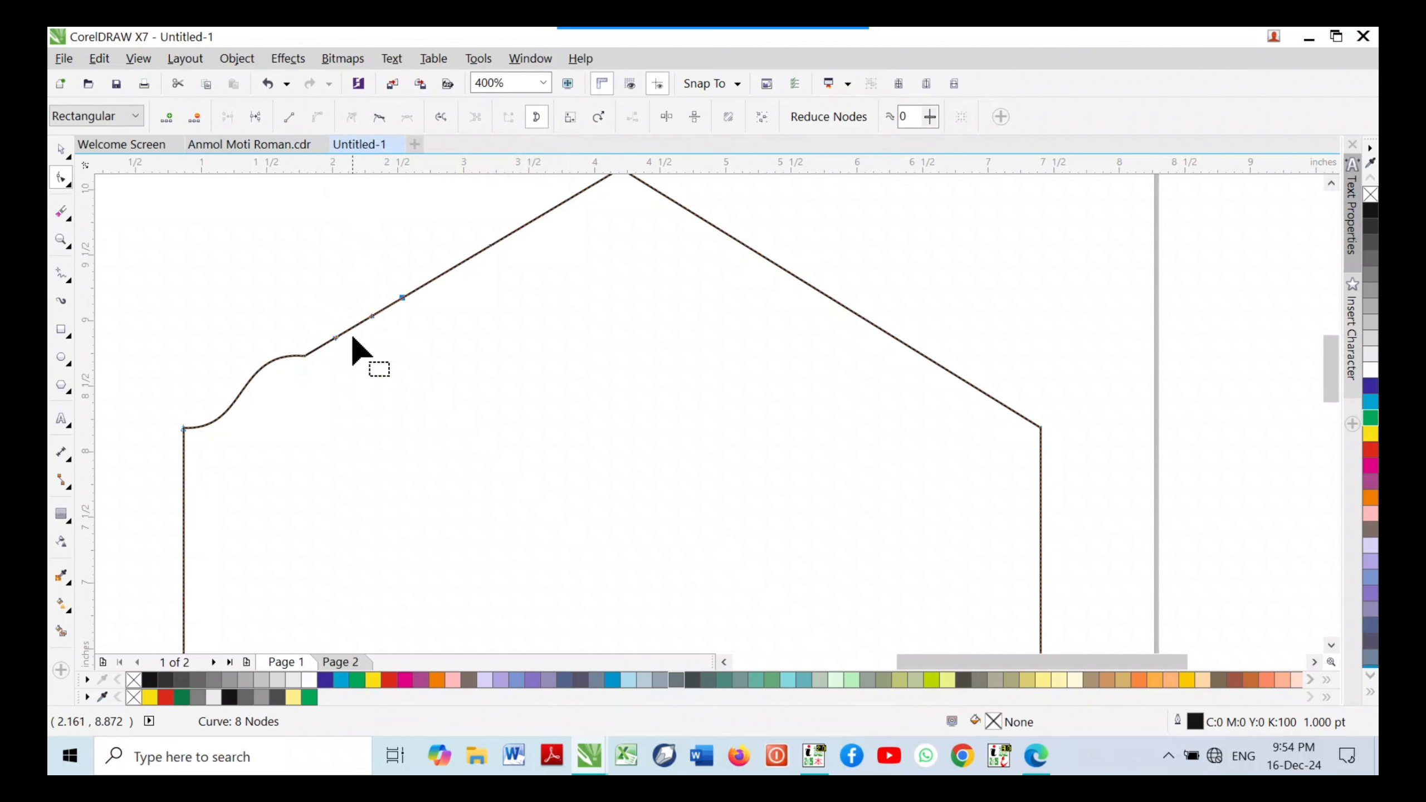
{"action": "left_click_drag", "start_coordinate": [371, 317], "coordinate": [340, 288]}
{"action": "left_click_drag", "start_coordinate": [336, 339], "coordinate": [312, 316]}
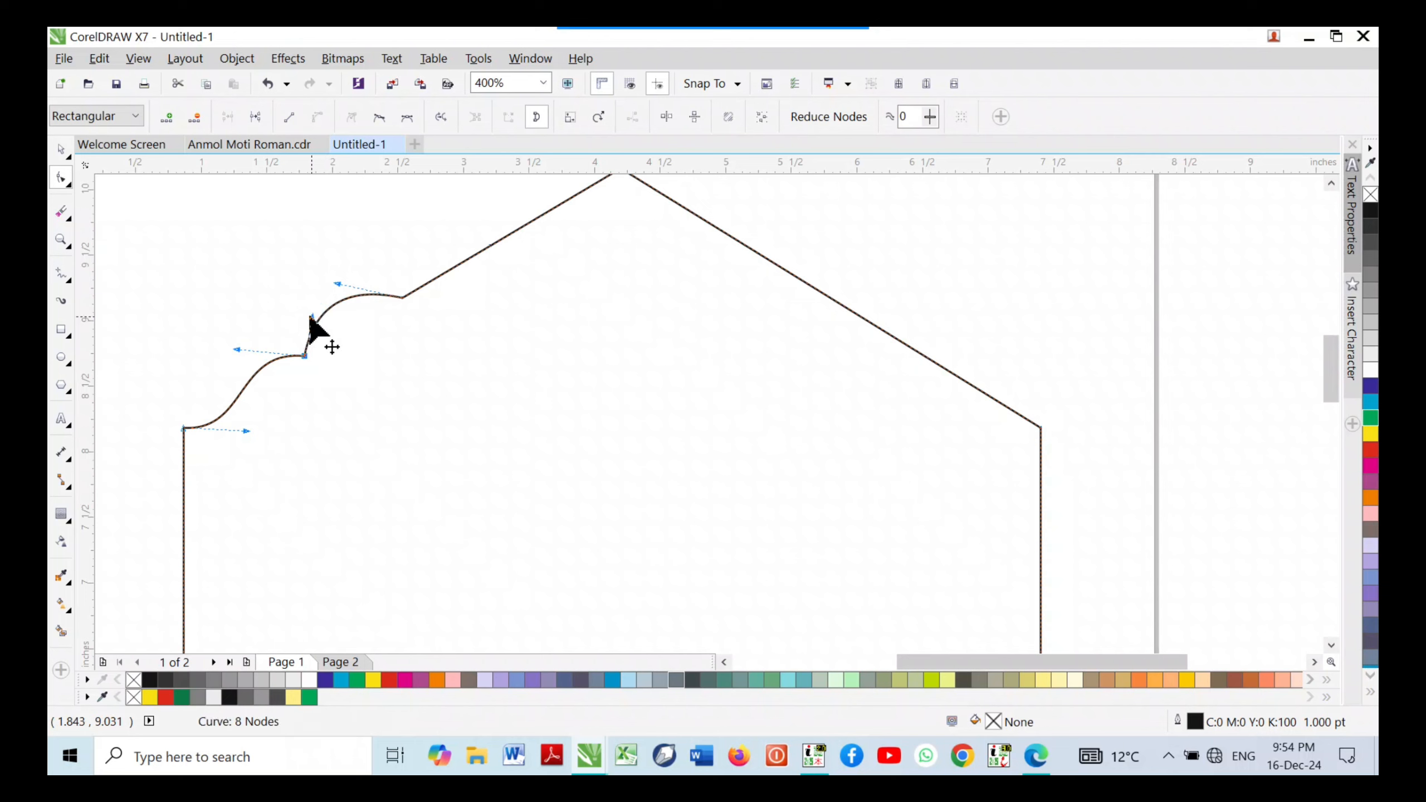
Convert the third segment of the left slope to a curve and arch it outward like the lobe below it
{"action": "left_click", "coordinate": [491, 245]}
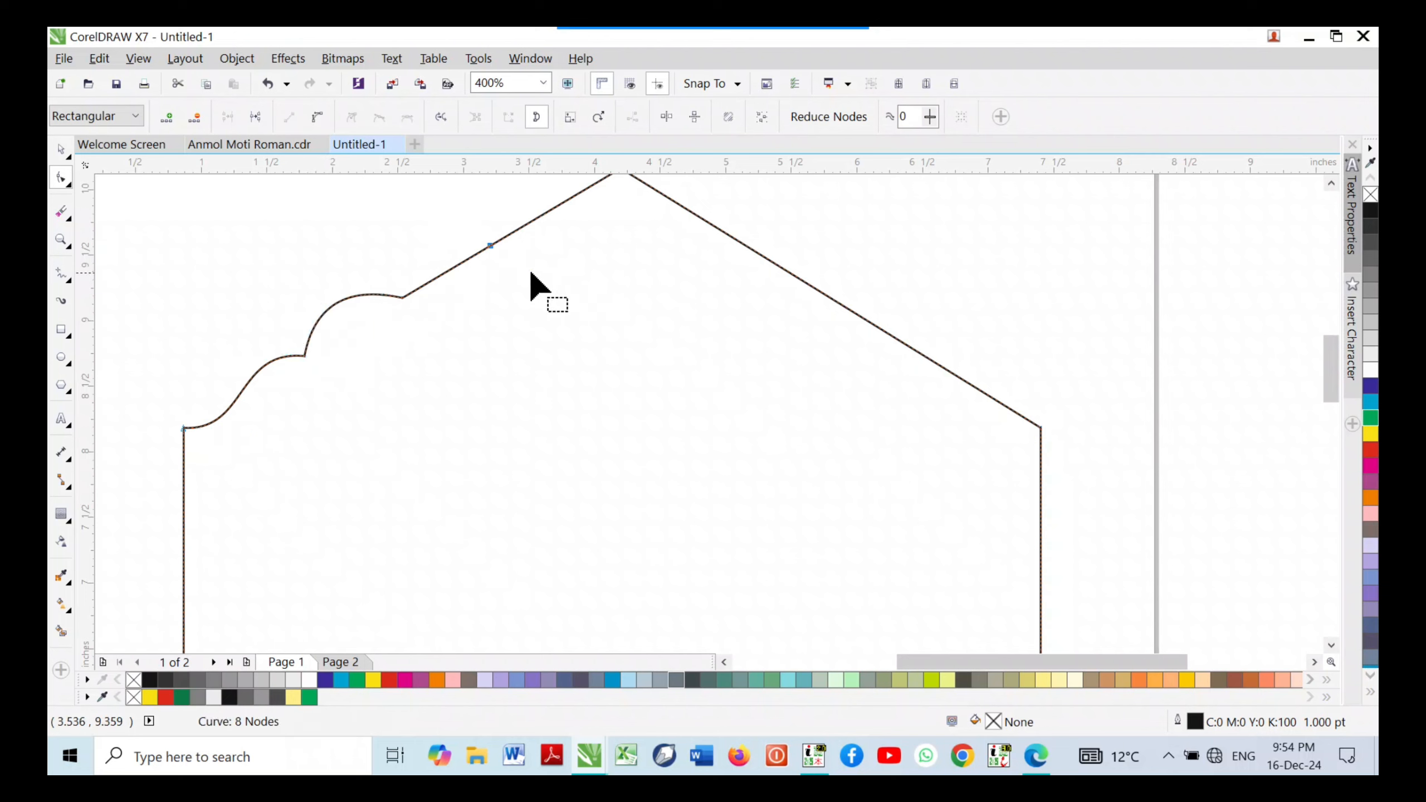
{"action": "left_click", "coordinate": [322, 118]}
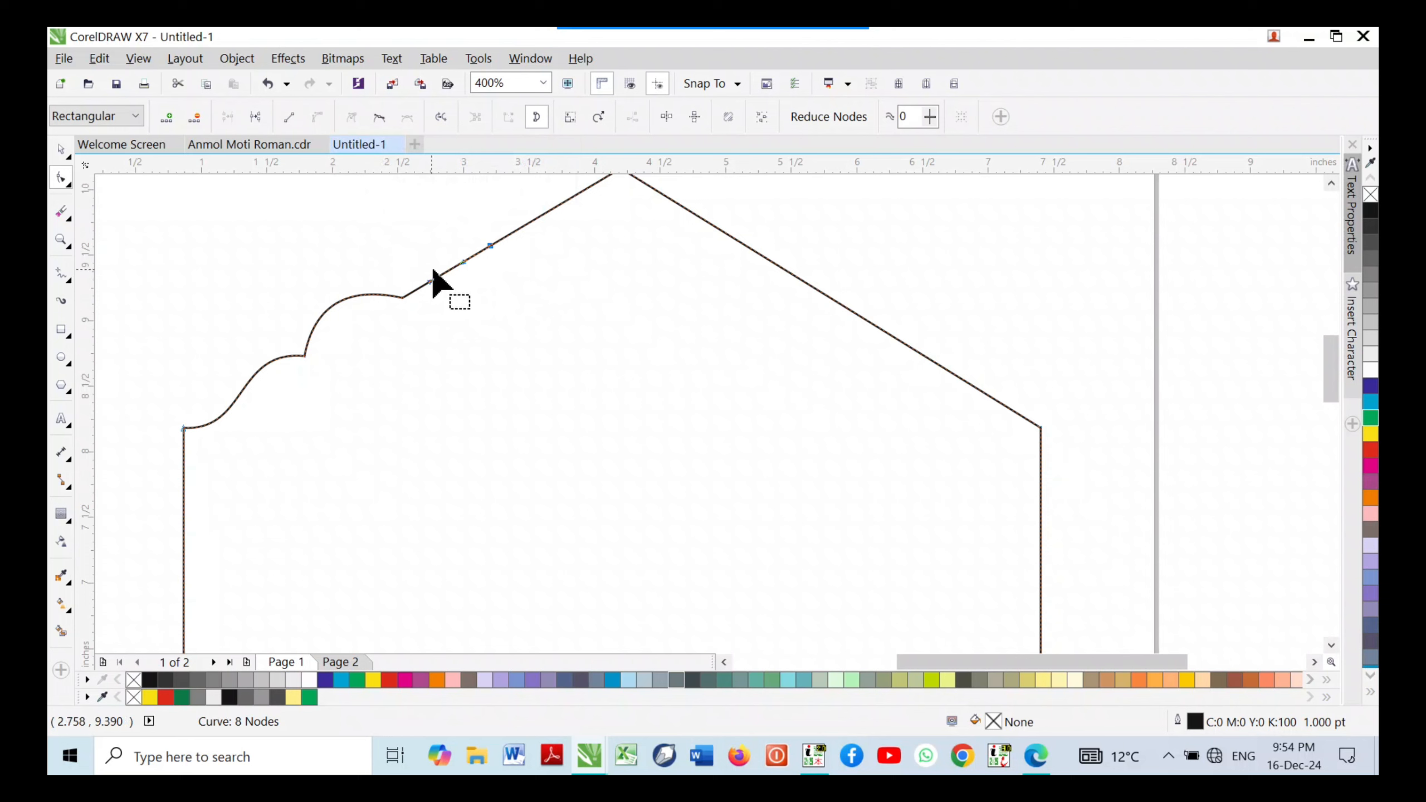
{"action": "left_click_drag", "start_coordinate": [460, 261], "coordinate": [433, 232]}
{"action": "left_click_drag", "start_coordinate": [431, 282], "coordinate": [410, 262]}
Convert the left slope's last segment up to the peak to a curve and bend it into an S shape
{"action": "scroll", "coordinate": [312, 422], "scroll_direction": "down", "scroll_amount": 1}
{"action": "scroll", "coordinate": [360, 398], "scroll_direction": "down", "scroll_amount": 1}
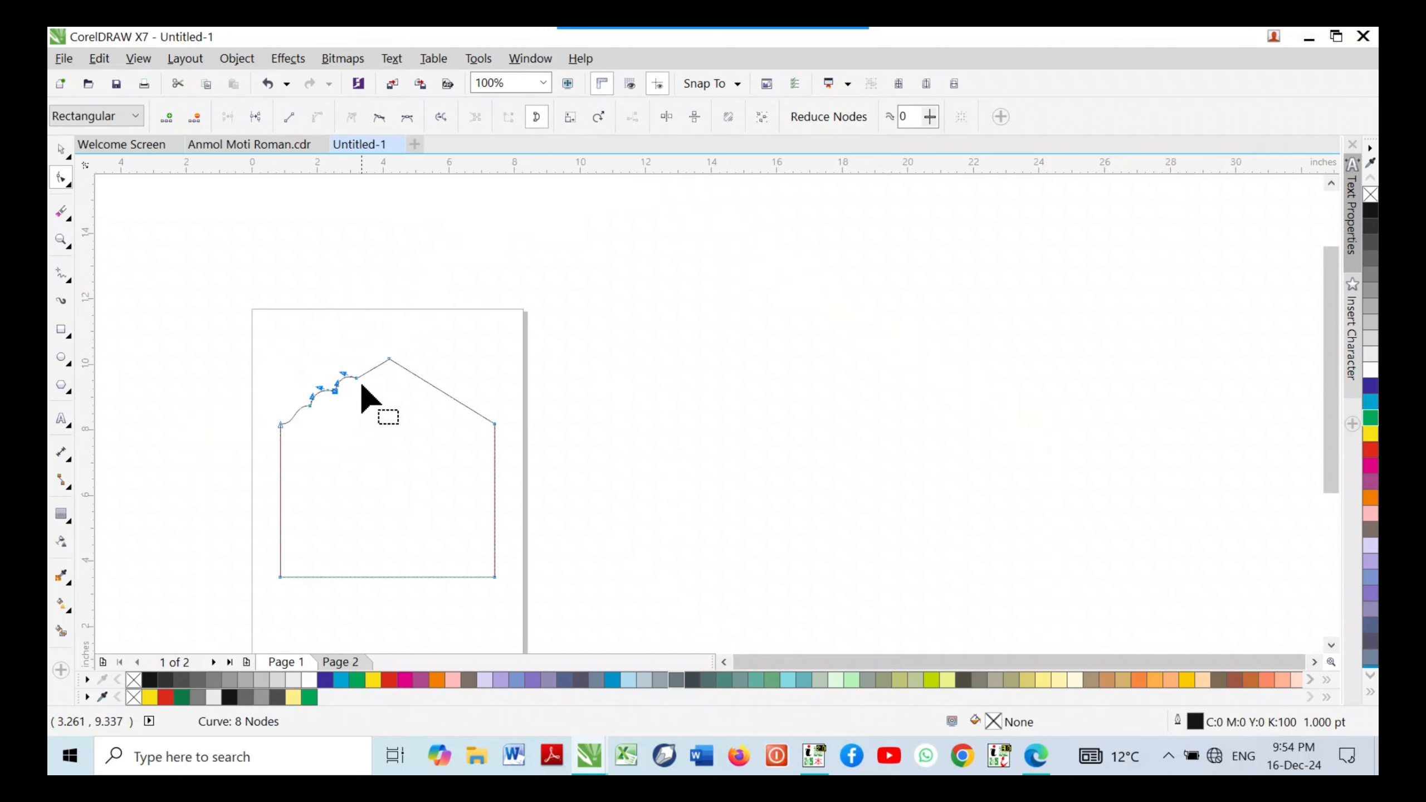
{"action": "scroll", "coordinate": [363, 376], "scroll_direction": "up", "scroll_amount": 2}
{"action": "left_click_drag", "start_coordinate": [467, 318], "coordinate": [486, 331]}
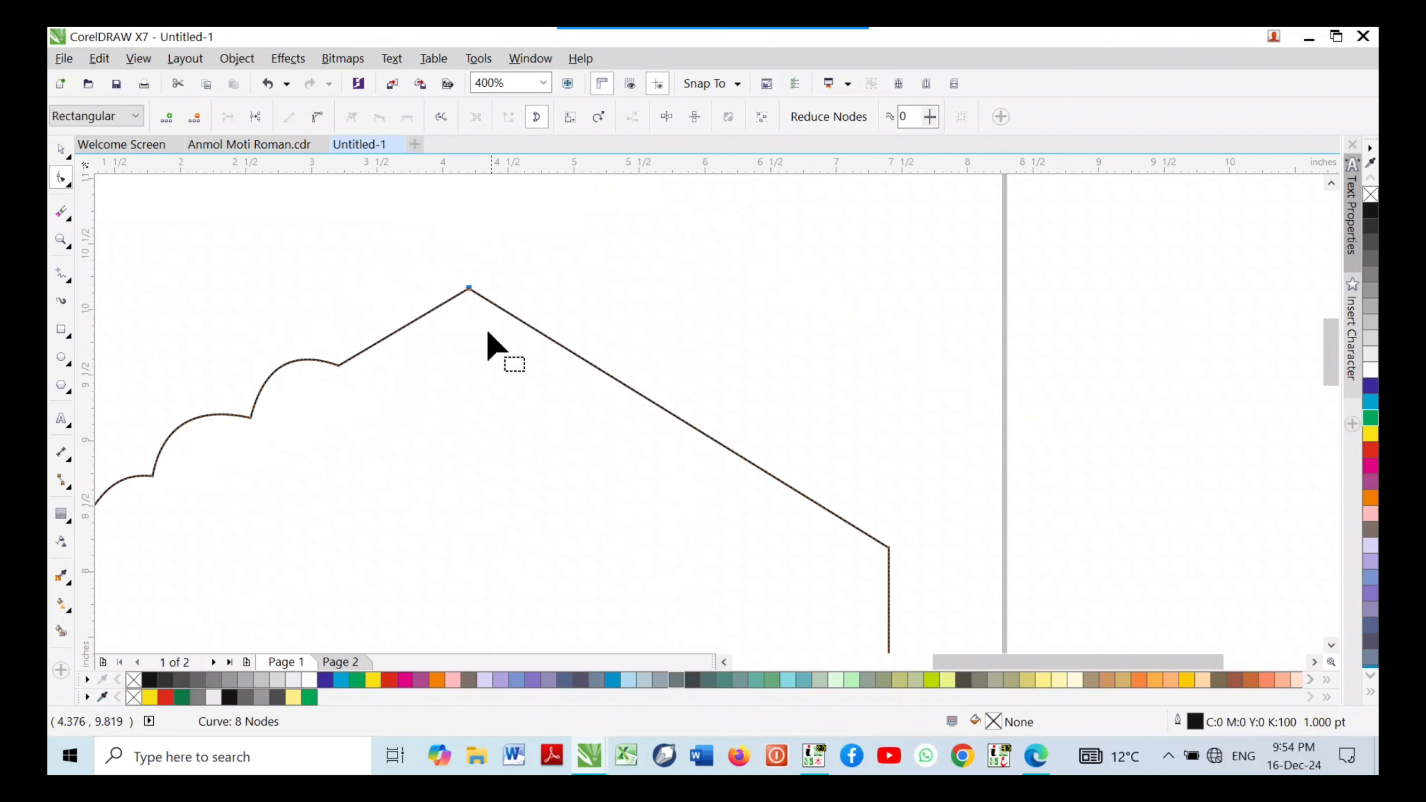
{"action": "left_click", "coordinate": [312, 118]}
{"action": "left_click_drag", "start_coordinate": [379, 340], "coordinate": [398, 358]}
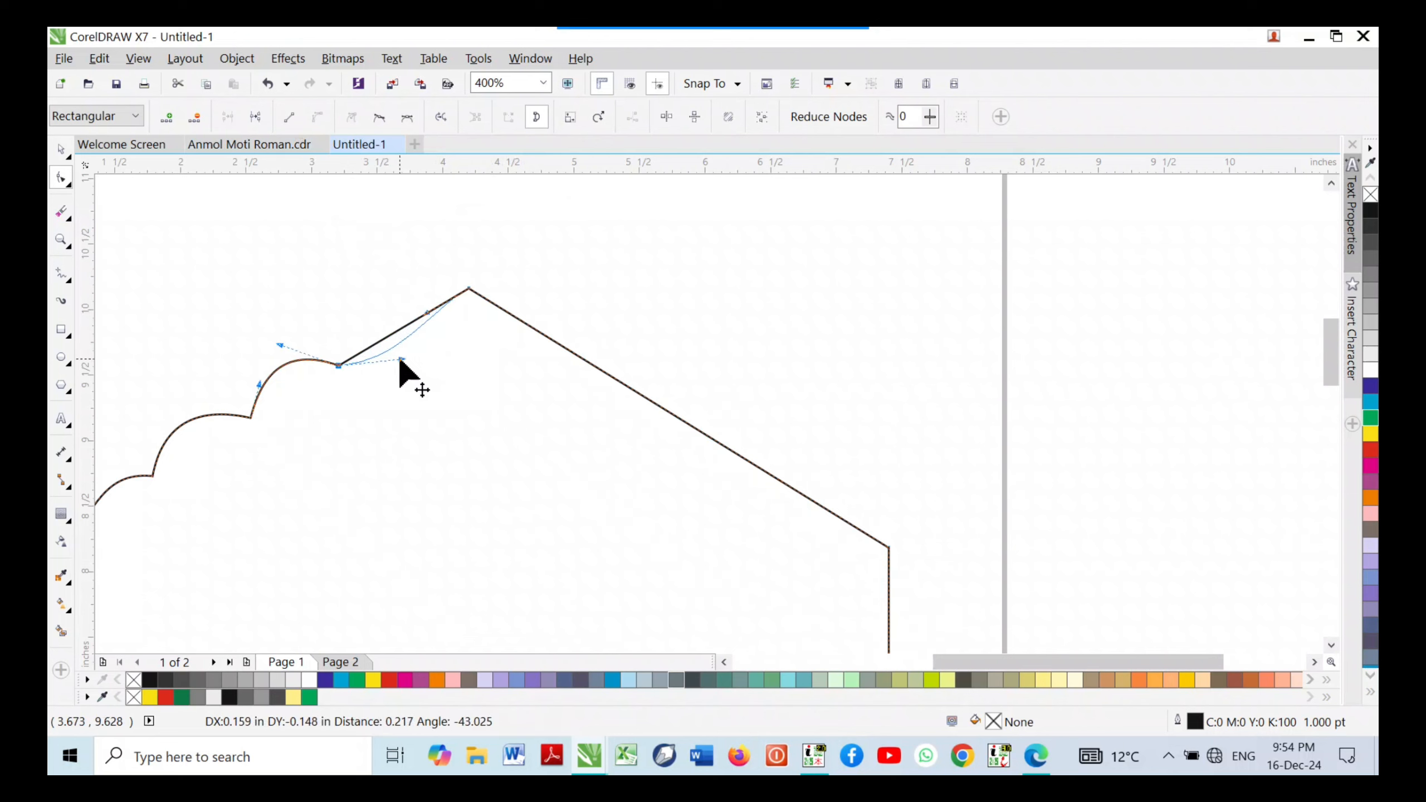
{"action": "left_click", "coordinate": [424, 312]}
{"action": "left_click_drag", "start_coordinate": [424, 312], "coordinate": [389, 292]}
Reshape the segment below the peak into a pointed tip by adjusting both handles and raising the peak node about 0.25 inch
{"action": "scroll", "coordinate": [429, 350], "scroll_direction": "down", "scroll_amount": 2}
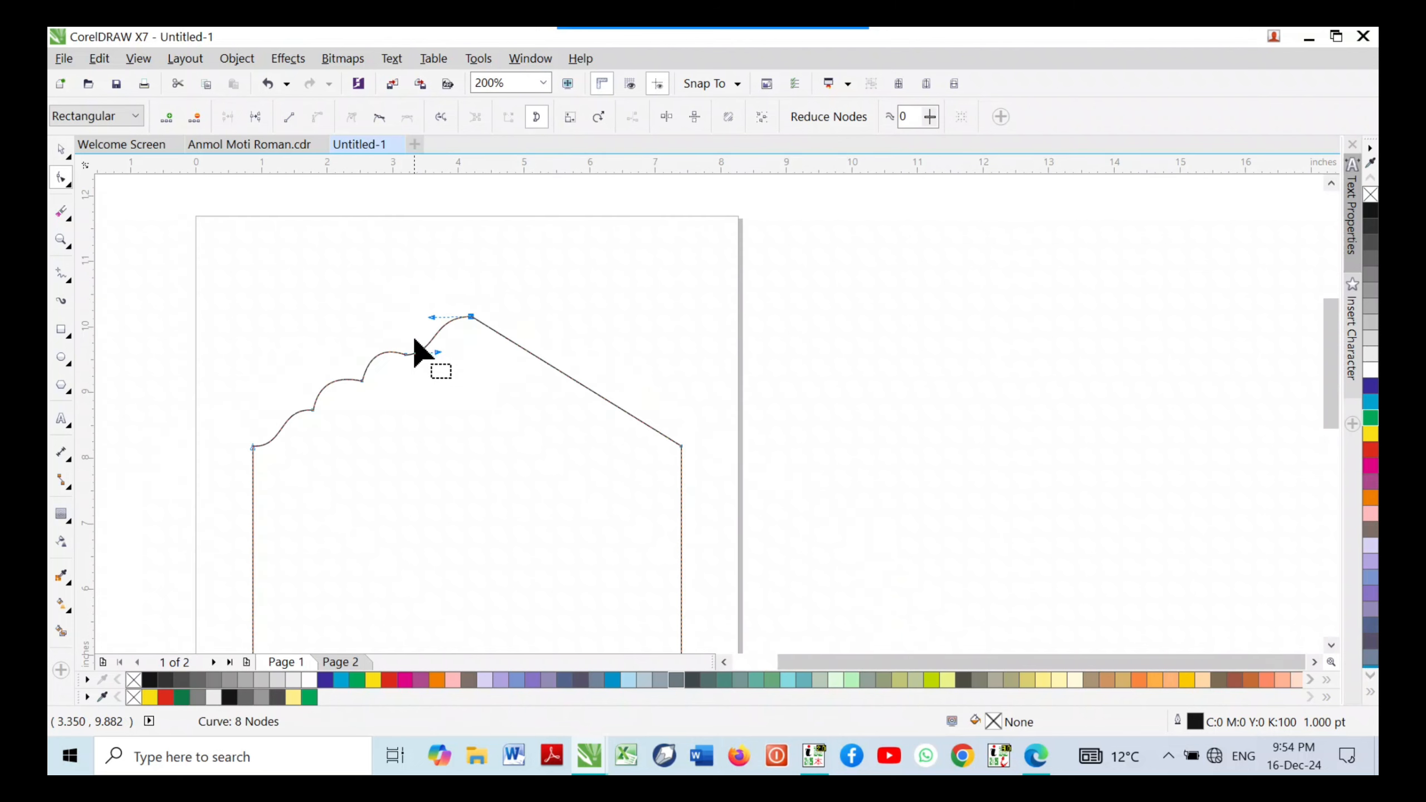
{"action": "scroll", "coordinate": [413, 366], "scroll_direction": "up", "scroll_amount": 2}
{"action": "left_click_drag", "start_coordinate": [465, 350], "coordinate": [505, 344]}
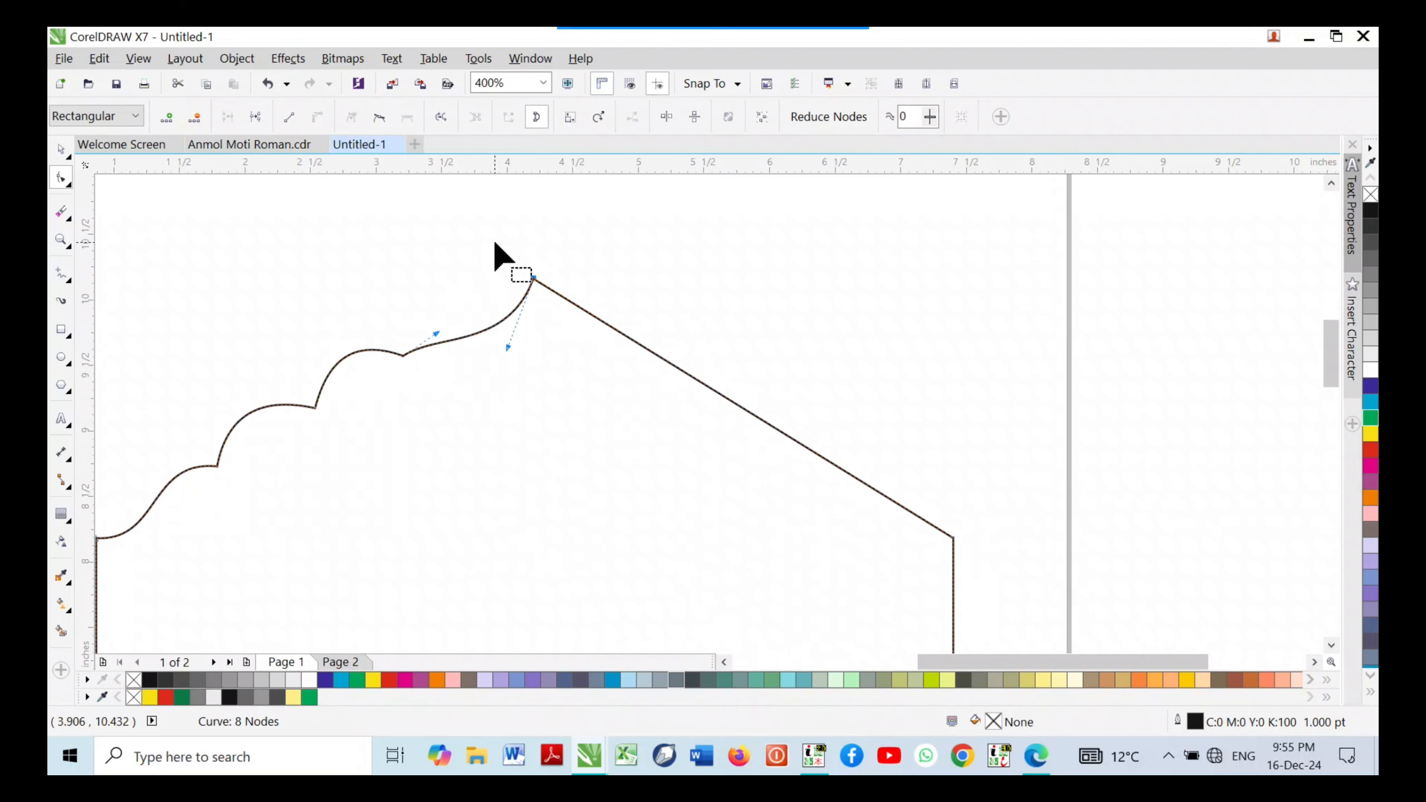
{"action": "left_click_drag", "start_coordinate": [533, 278], "coordinate": [527, 246]}
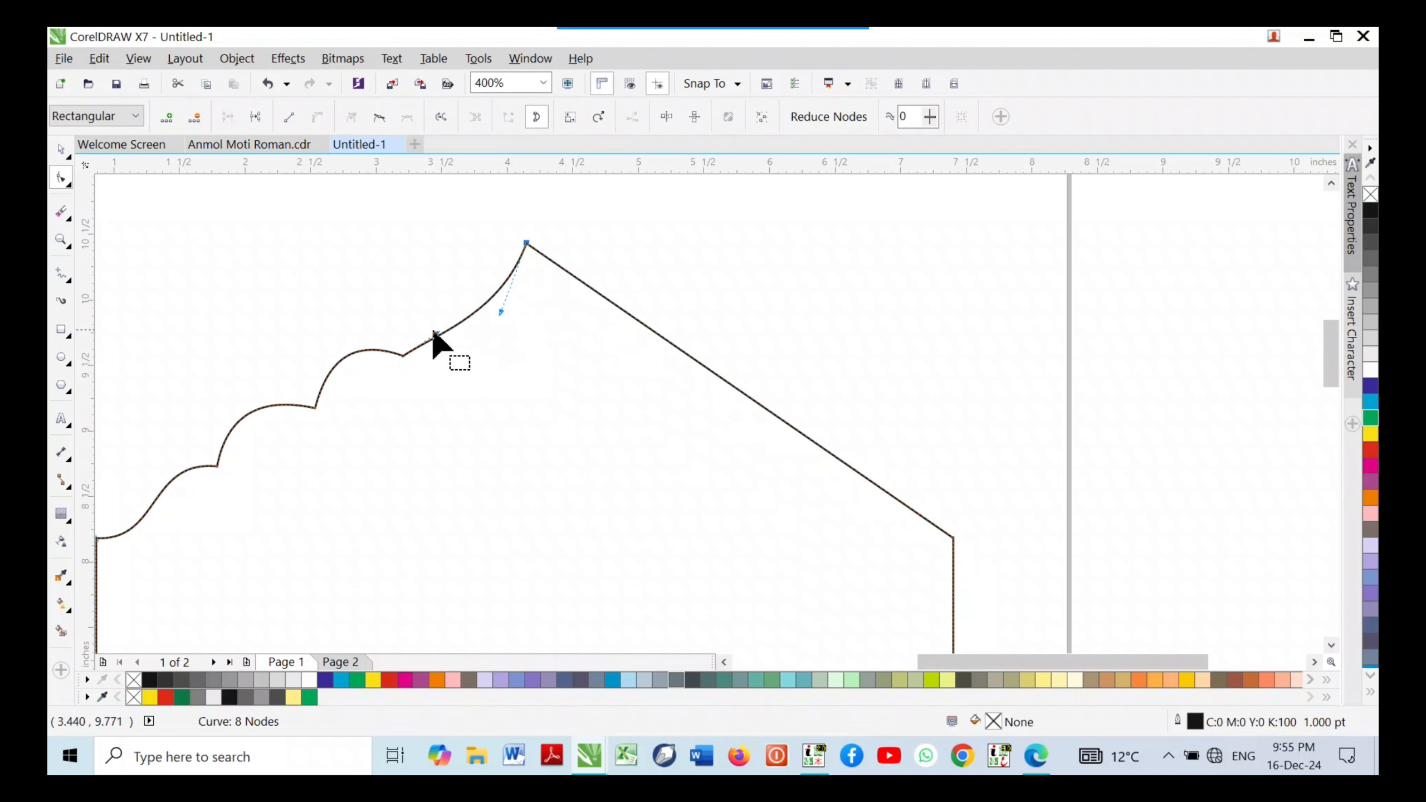
{"action": "left_click_drag", "start_coordinate": [436, 333], "coordinate": [420, 290]}
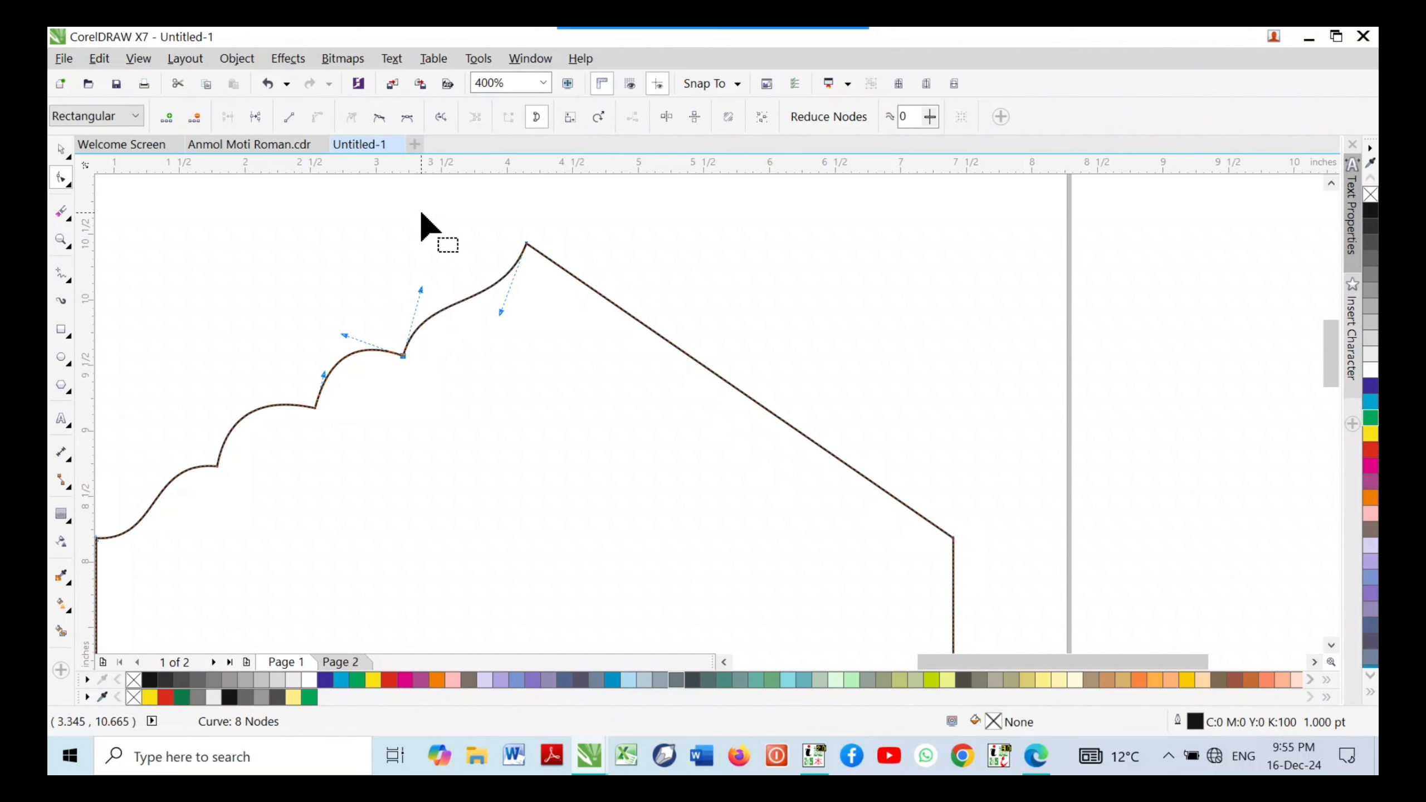
Make the peak node smooth and nearly level its handles so the top and the right slope become rounded
{"action": "left_click_drag", "start_coordinate": [483, 196], "coordinate": [550, 261]}
{"action": "left_click", "coordinate": [516, 223]}
{"action": "left_click_drag", "start_coordinate": [869, 350], "coordinate": [1010, 570]}
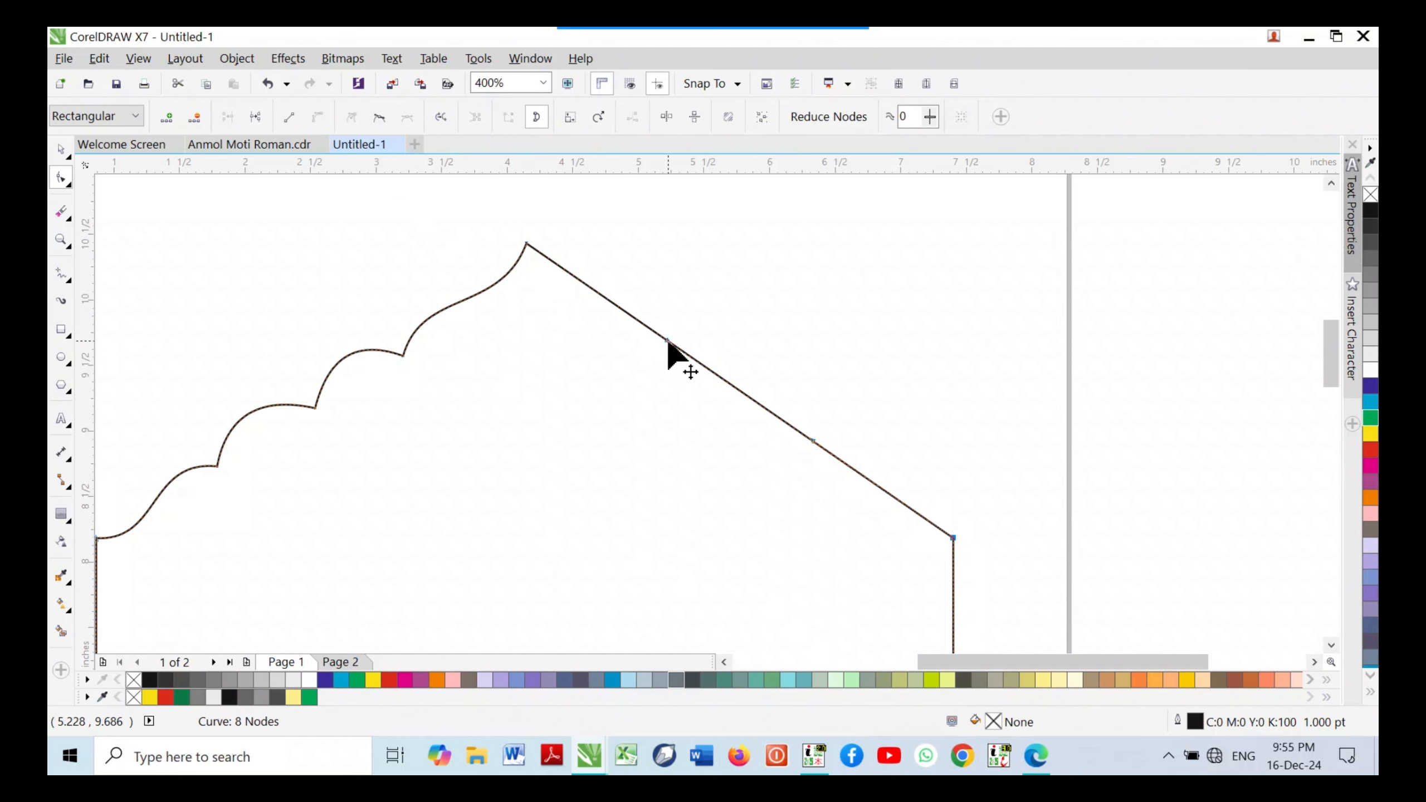
{"action": "mouse_move", "coordinate": [668, 341]}
{"action": "left_mouse_down"}
{"action": "mouse_move", "coordinate": [713, 295]}
{"action": "mouse_move", "coordinate": [601, 371]}
{"action": "mouse_move", "coordinate": [710, 303]}
{"action": "mouse_move", "coordinate": [672, 326]}
{"action": "mouse_move", "coordinate": [700, 318]}
{"action": "mouse_move", "coordinate": [681, 345]}
{"action": "left_mouse_up"}
{"action": "left_click_drag", "start_coordinate": [499, 221], "coordinate": [562, 267]}
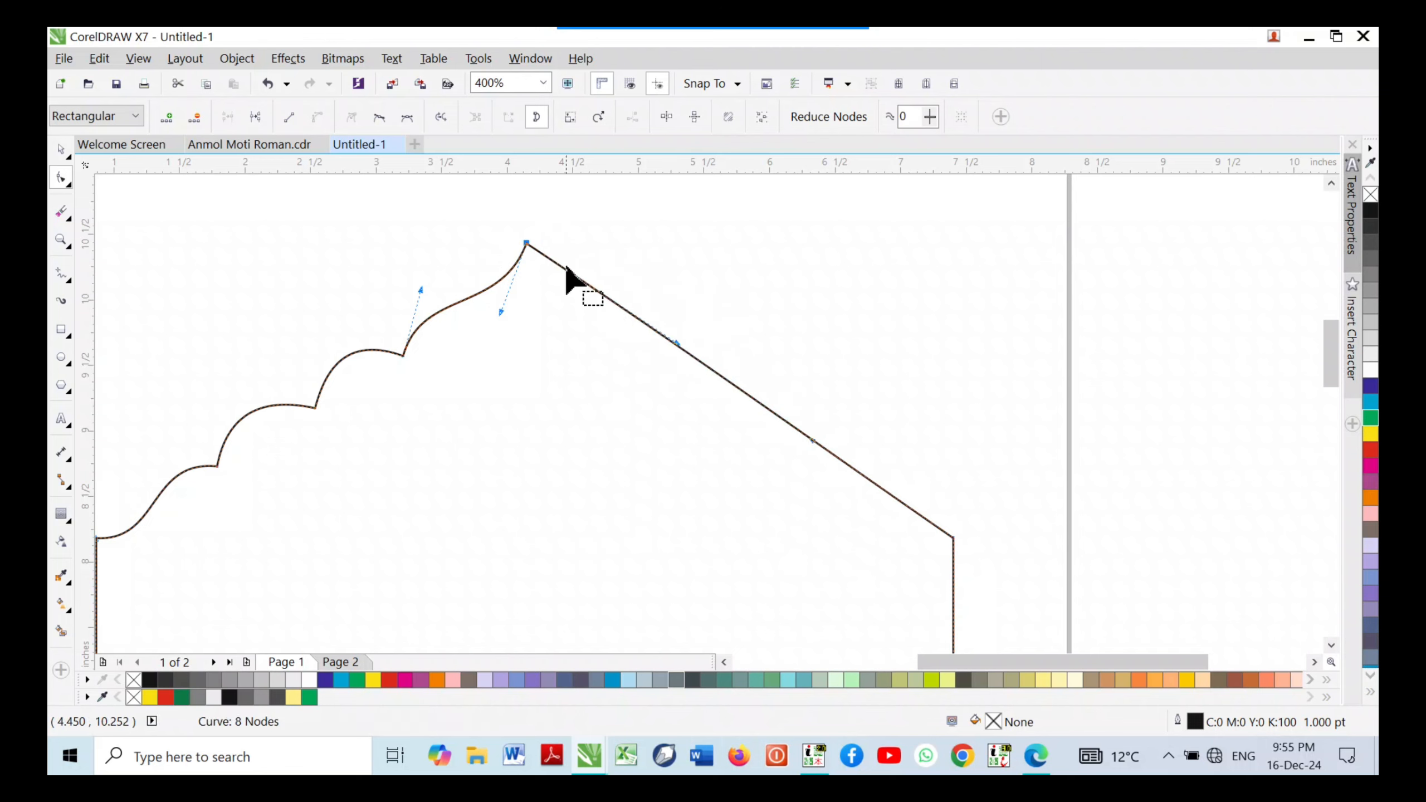
{"action": "left_click", "coordinate": [378, 117]}
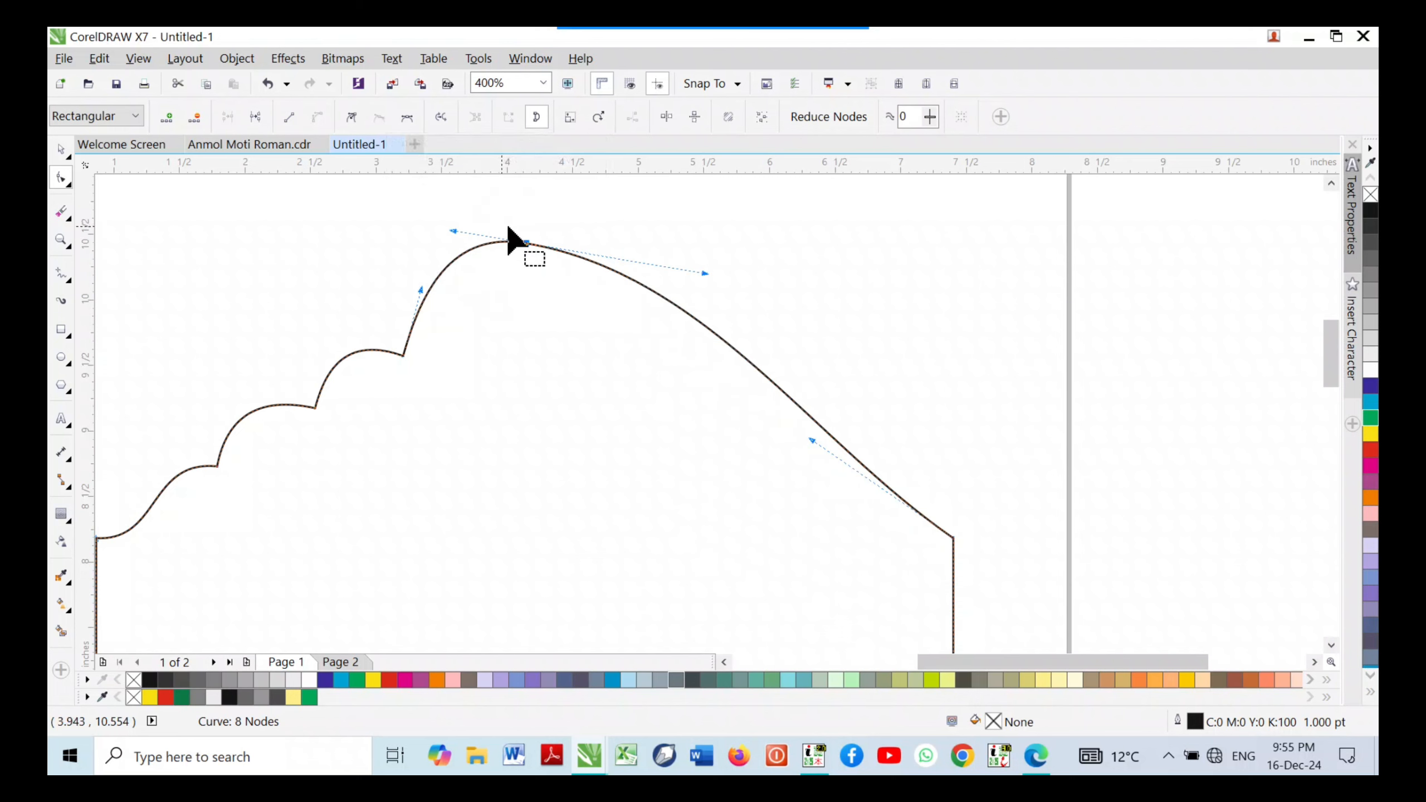
{"action": "left_click_drag", "start_coordinate": [705, 274], "coordinate": [705, 246]}
{"action": "left_click_drag", "start_coordinate": [408, 209], "coordinate": [584, 314]}
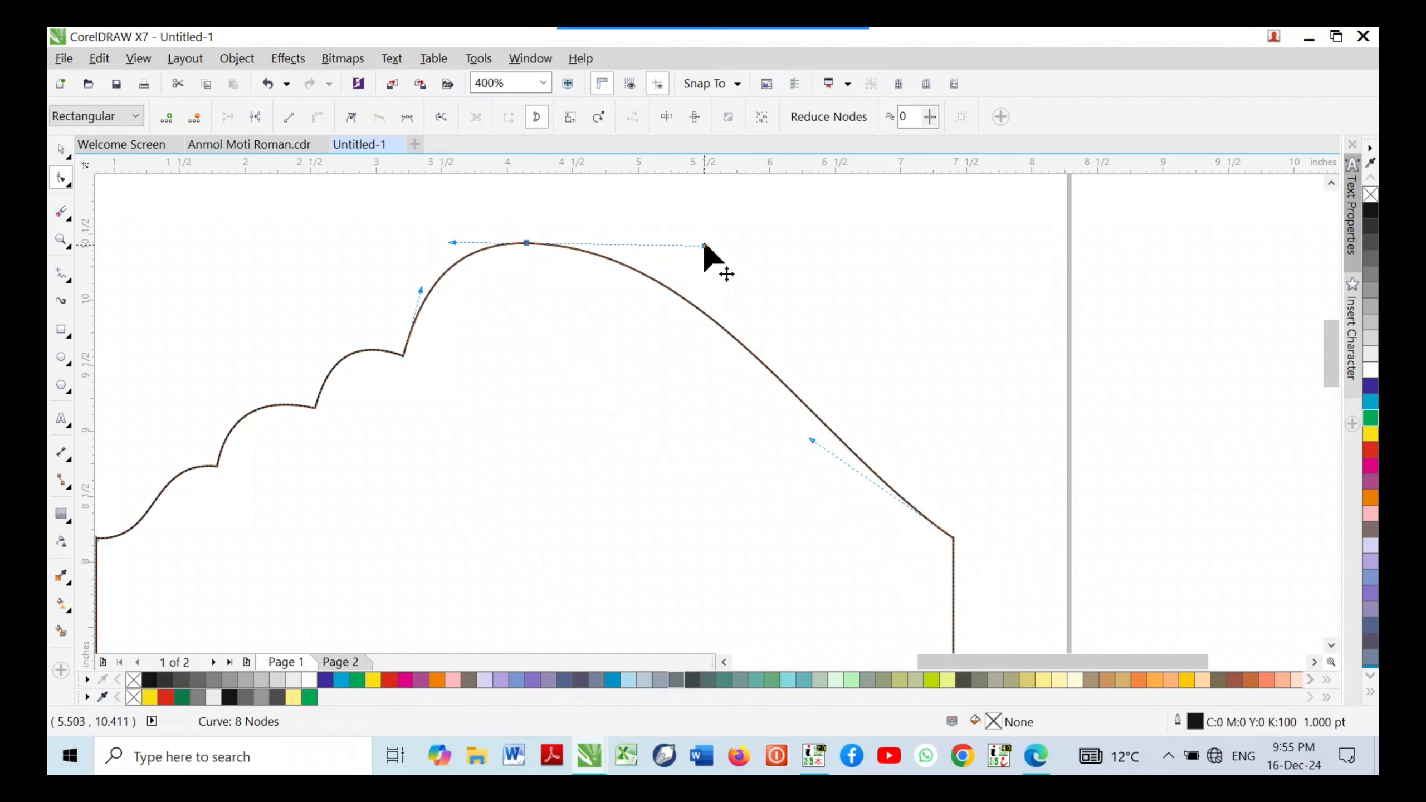
{"action": "left_click_drag", "start_coordinate": [705, 246], "coordinate": [737, 256]}
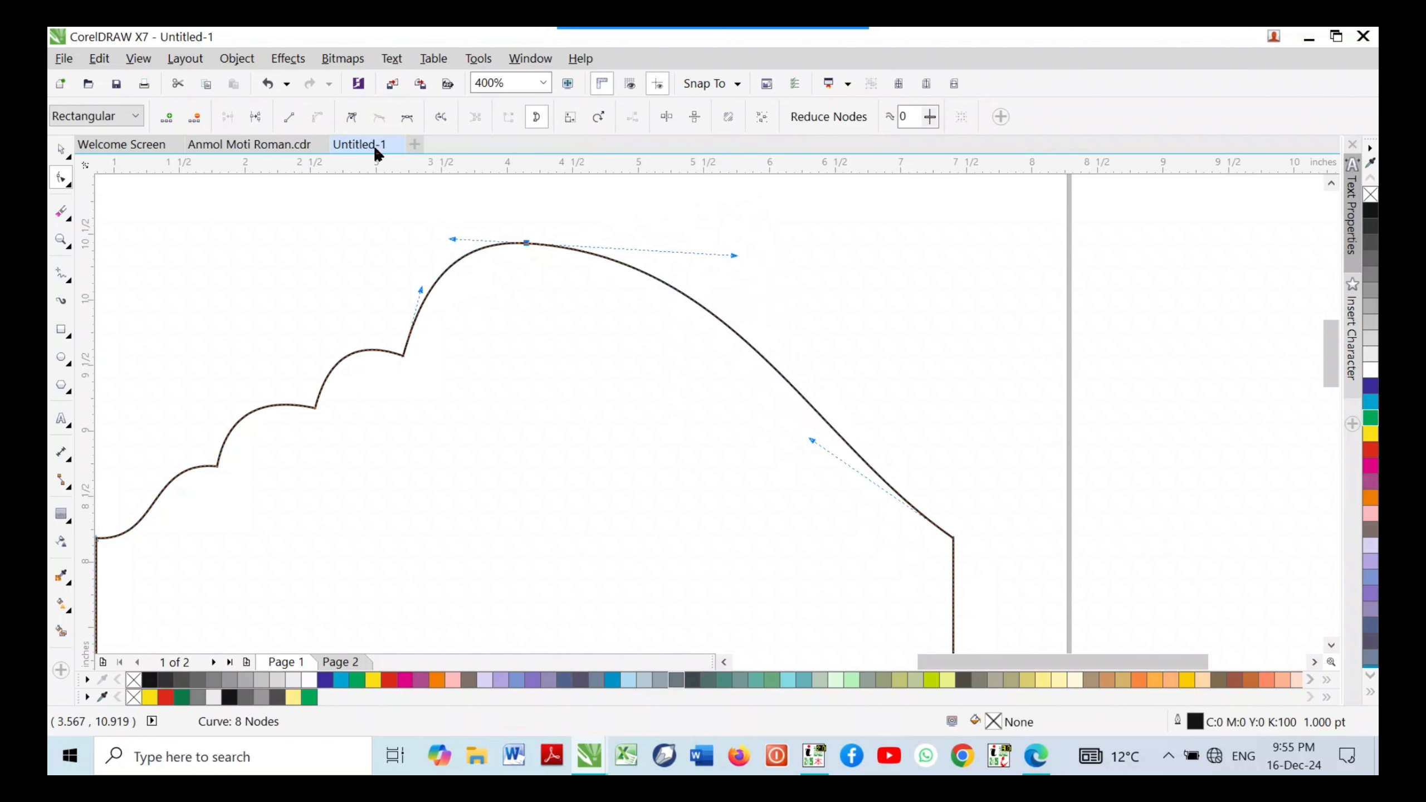
Make the peak node a cusp and pull its left handle down to restore the pointed tip
{"action": "left_click", "coordinate": [354, 116]}
{"action": "left_click_drag", "start_coordinate": [455, 246], "coordinate": [461, 268]}
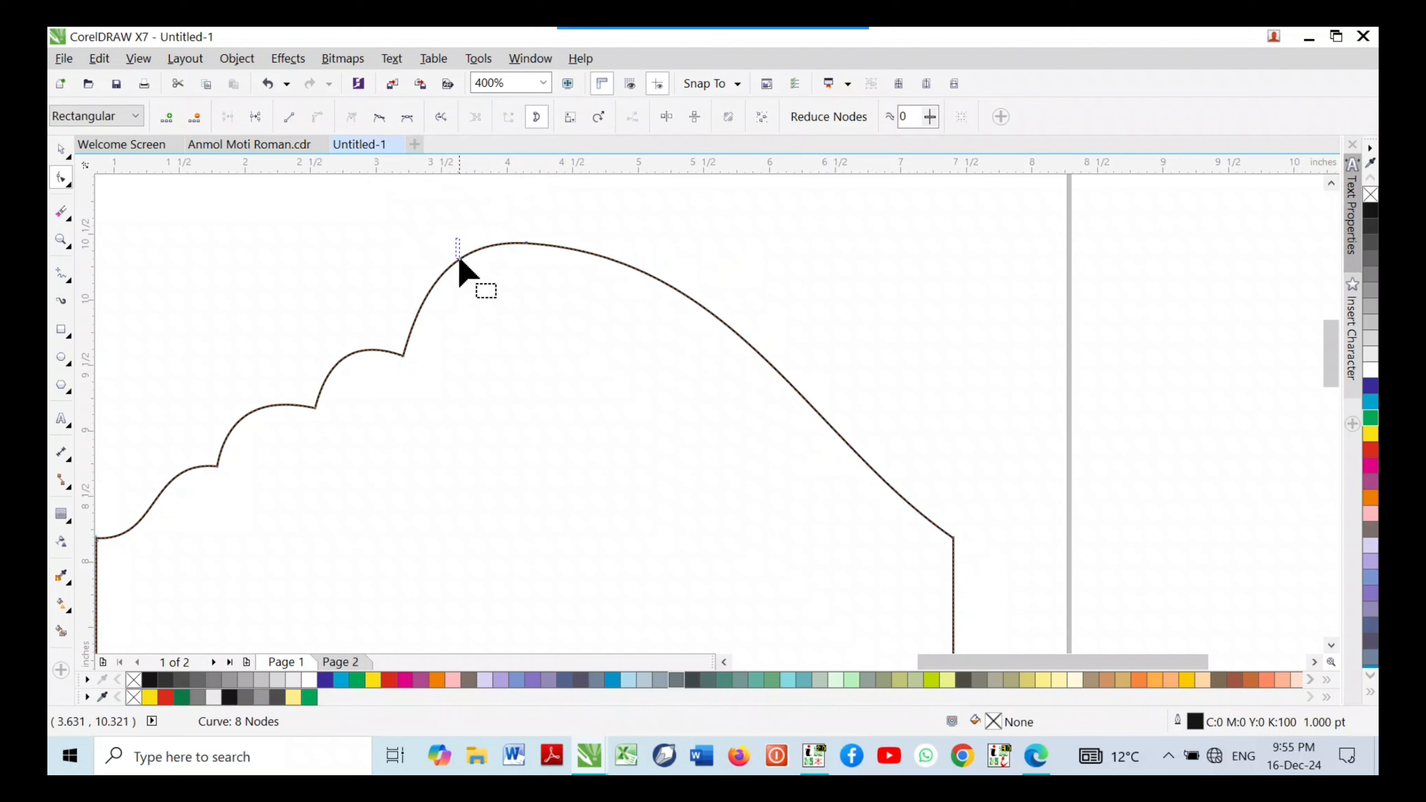
{"action": "left_click_drag", "start_coordinate": [498, 210], "coordinate": [556, 269]}
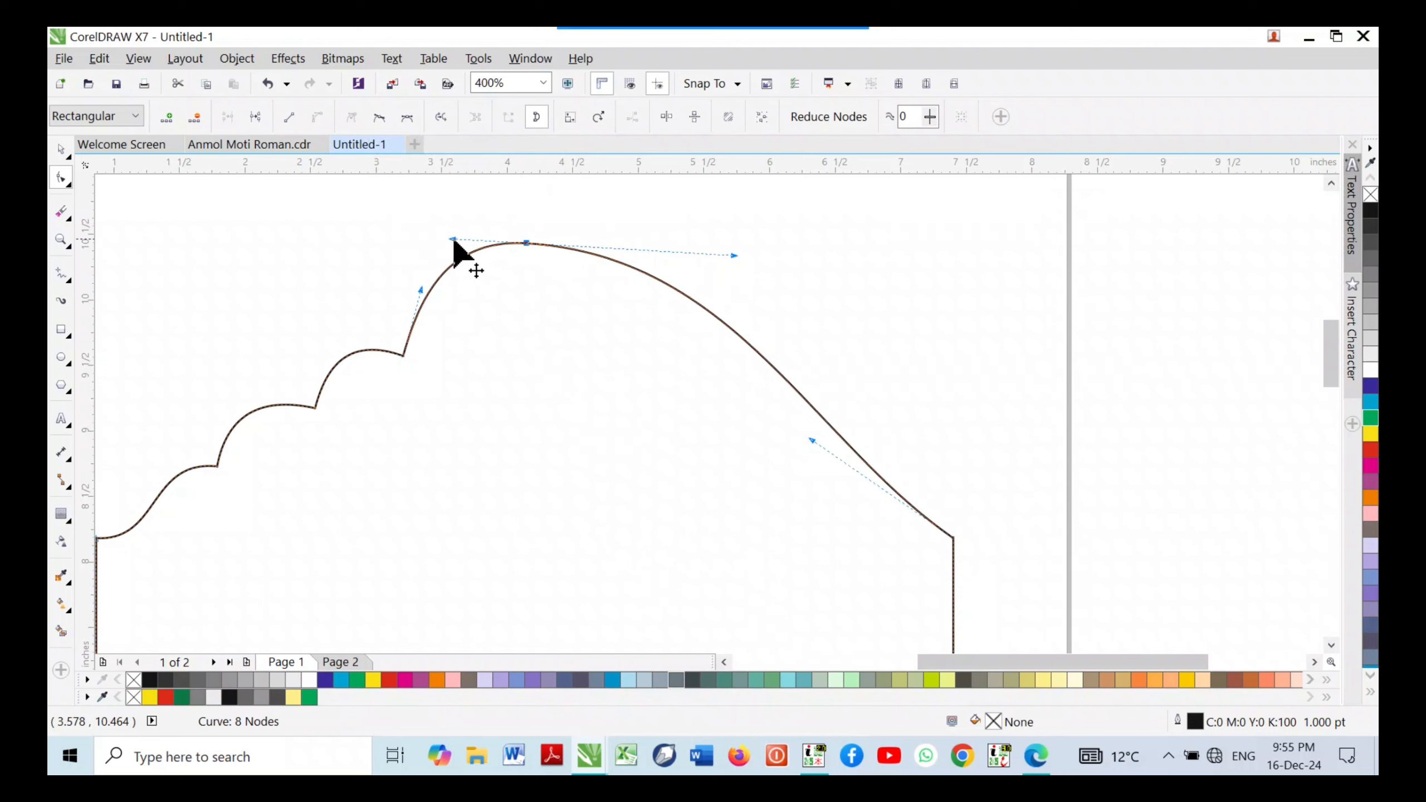
{"action": "left_click_drag", "start_coordinate": [454, 240], "coordinate": [500, 317]}
Use the Eraser with a 0.001 inch nib to cut the shape vertically from the peak down through the bottom edge
{"action": "scroll", "coordinate": [500, 298], "scroll_direction": "down", "scroll_amount": 3}
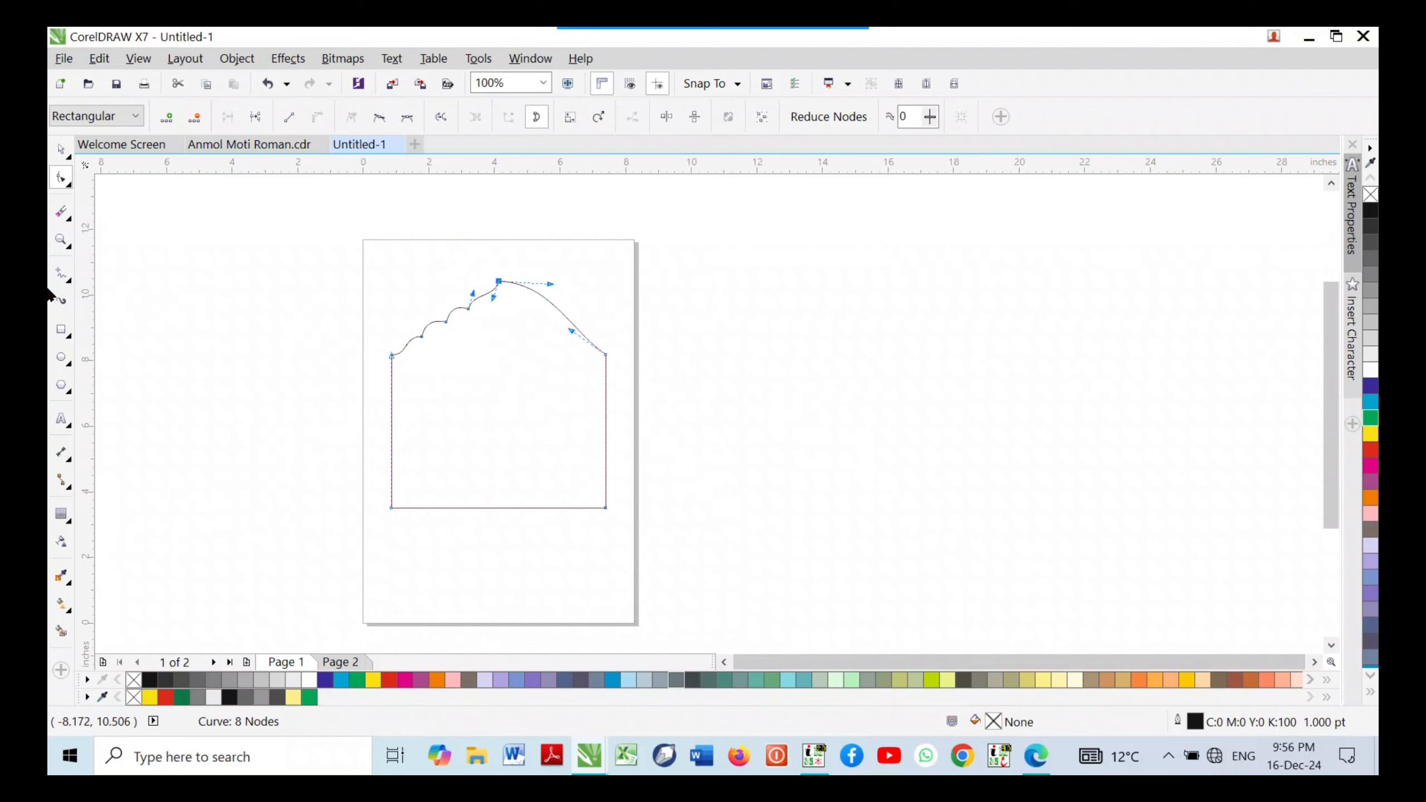
{"action": "scroll", "coordinate": [432, 336], "scroll_direction": "up", "scroll_amount": 1}
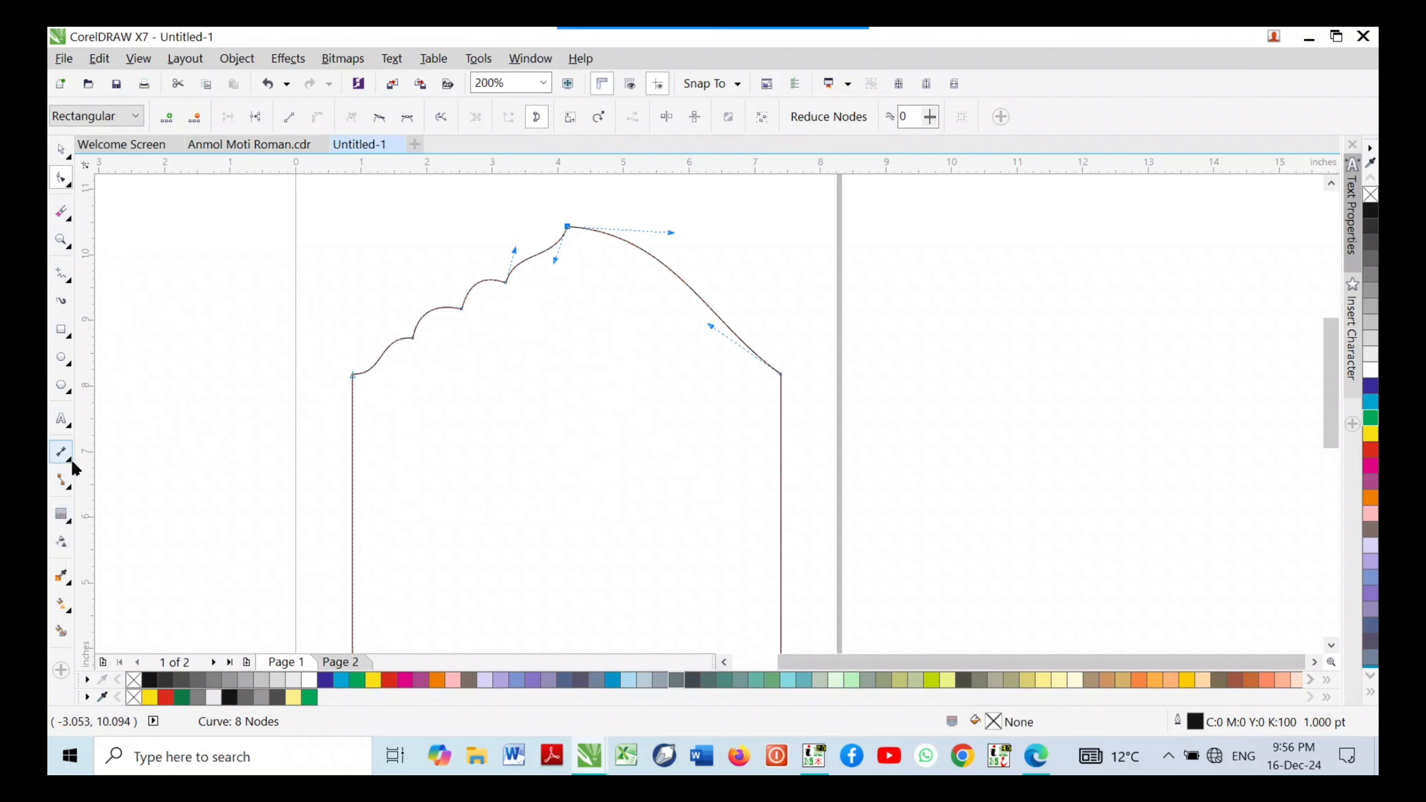
{"action": "left_click", "coordinate": [70, 185]}
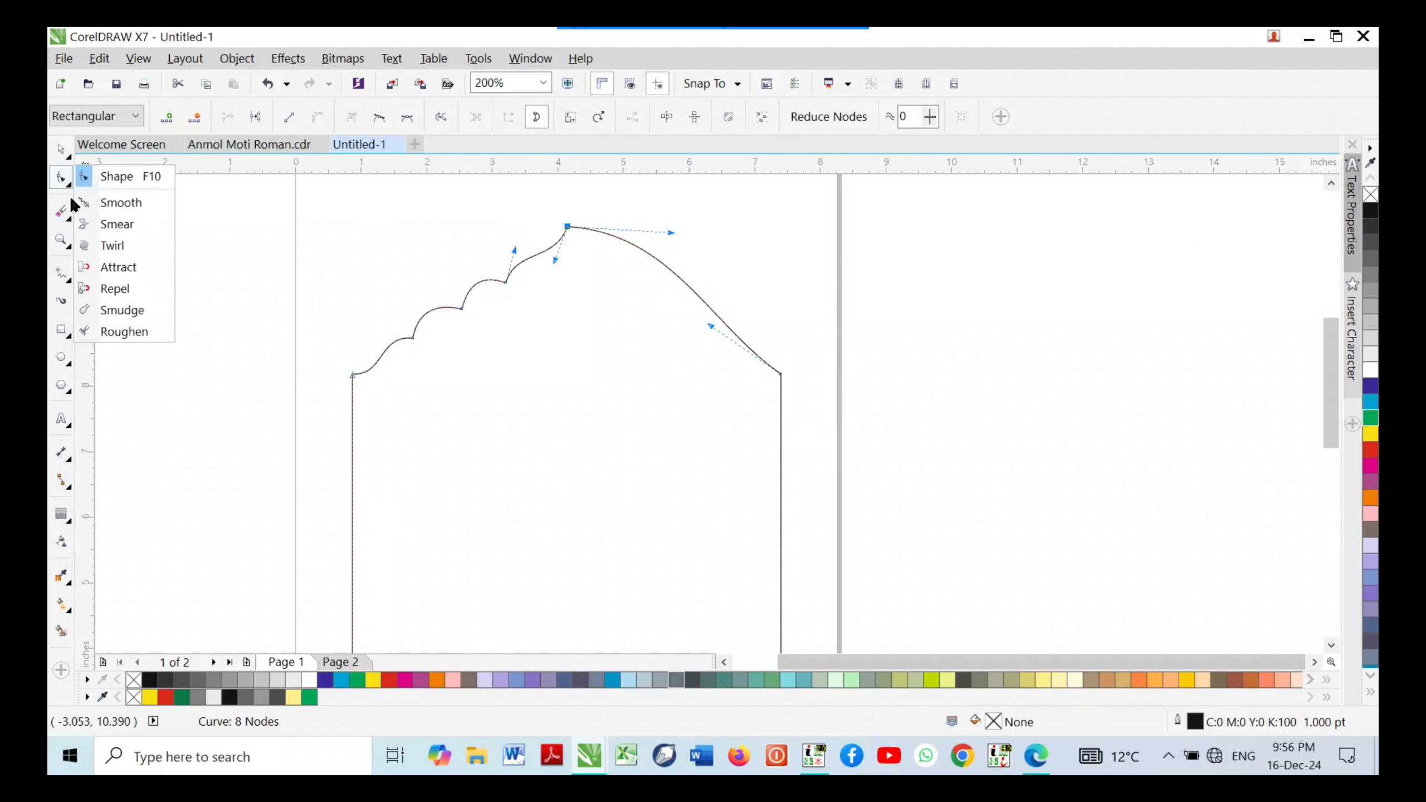
{"action": "left_click", "coordinate": [68, 220]}
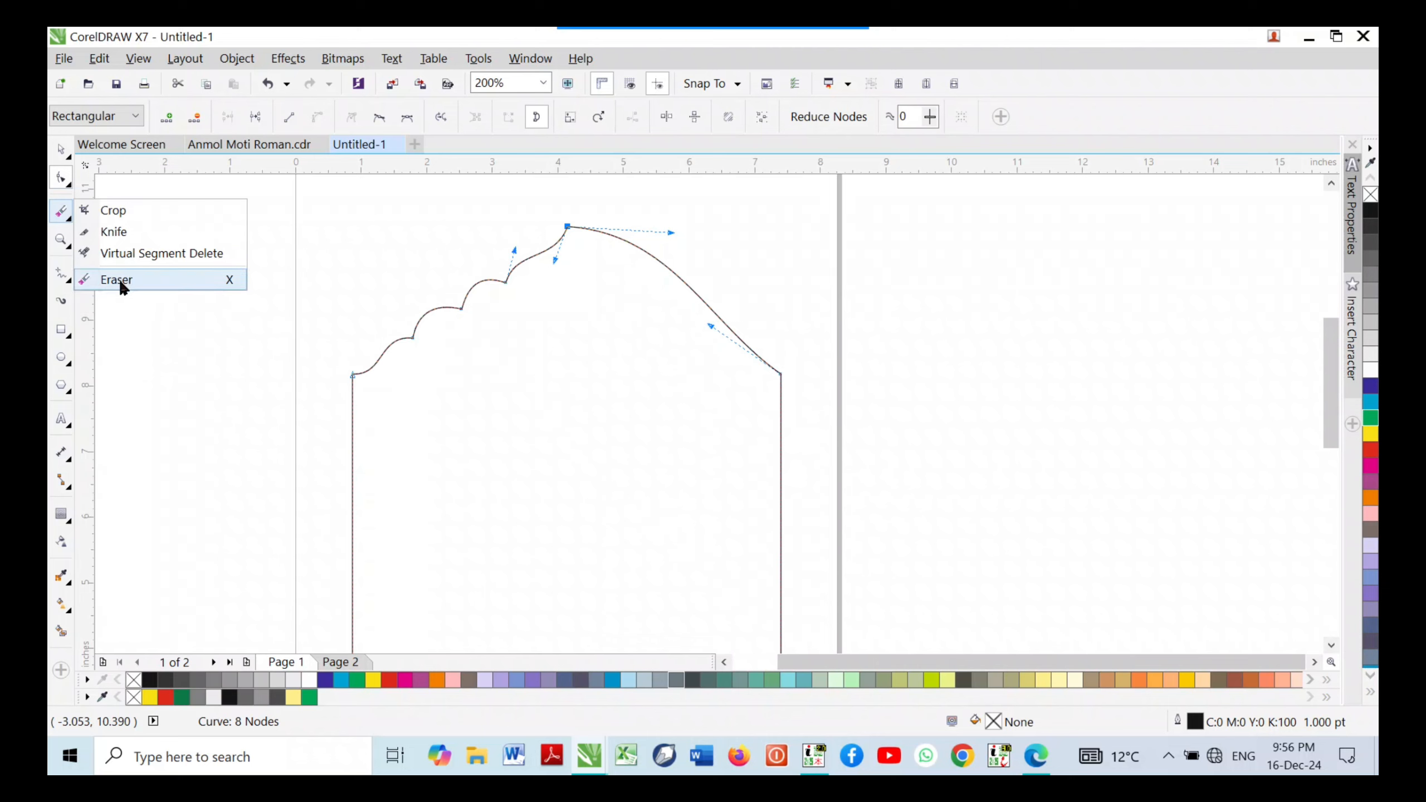
{"action": "left_click", "coordinate": [119, 284]}
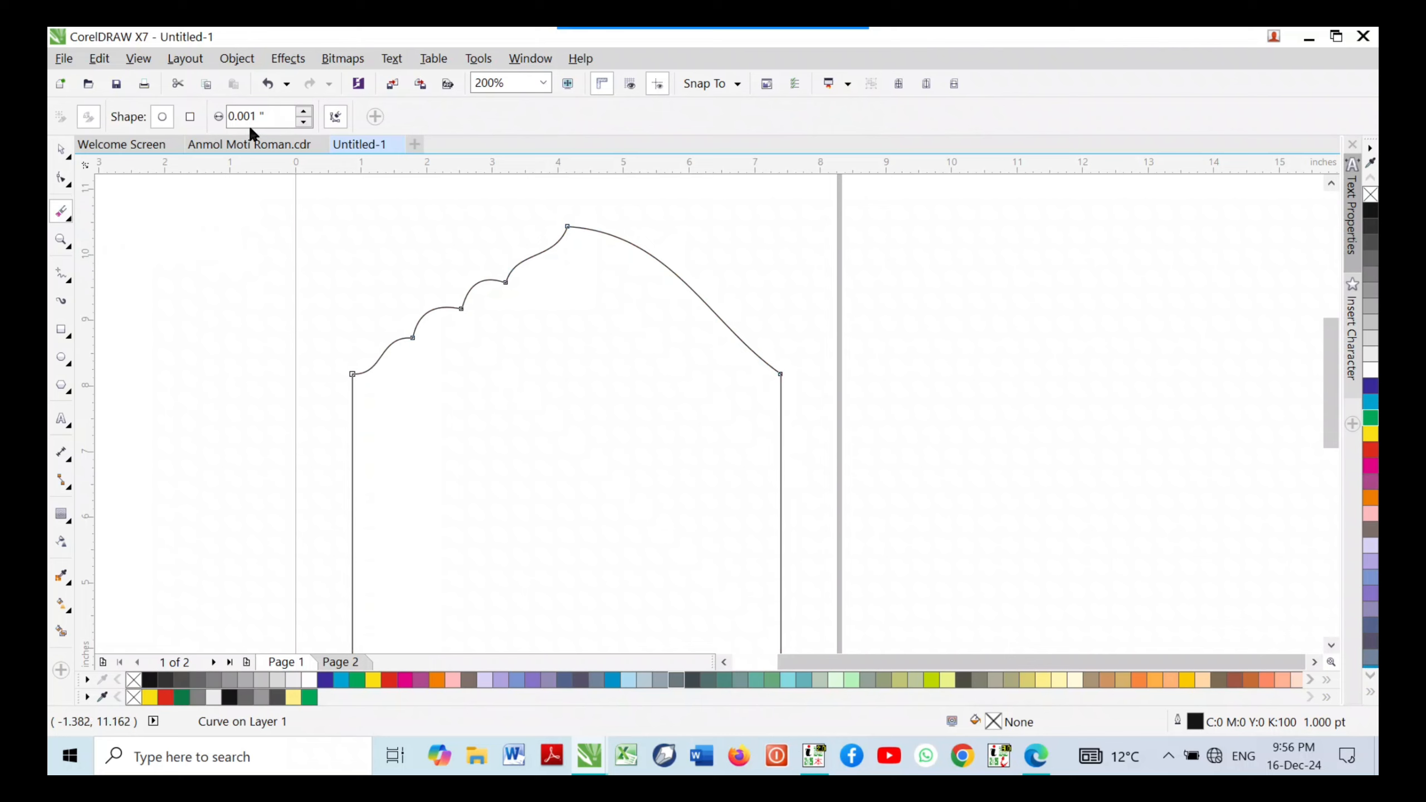
{"action": "left_click_drag", "start_coordinate": [279, 118], "coordinate": [58, 143]}
{"action": "type", "text": "0"}
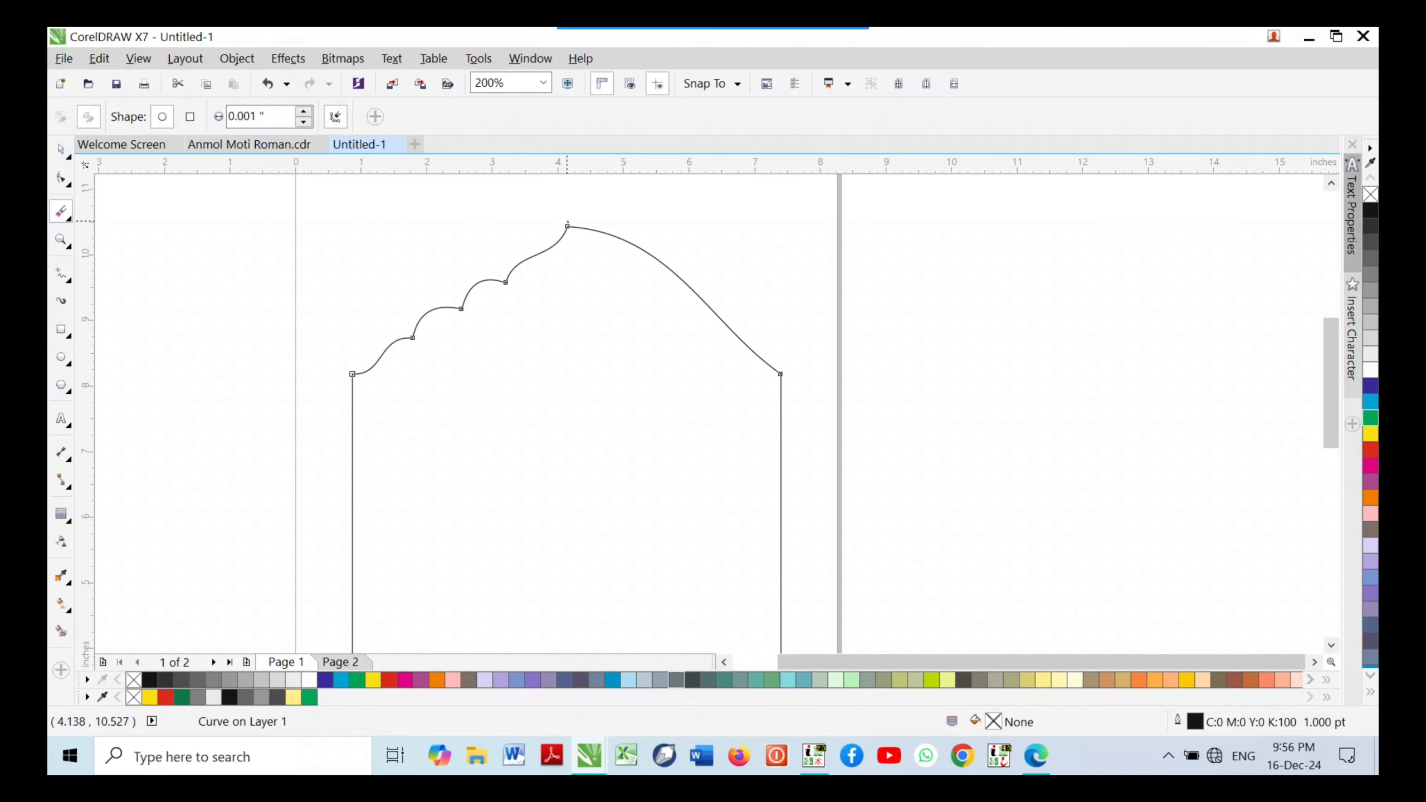
{"action": "left_click", "coordinate": [567, 221]}
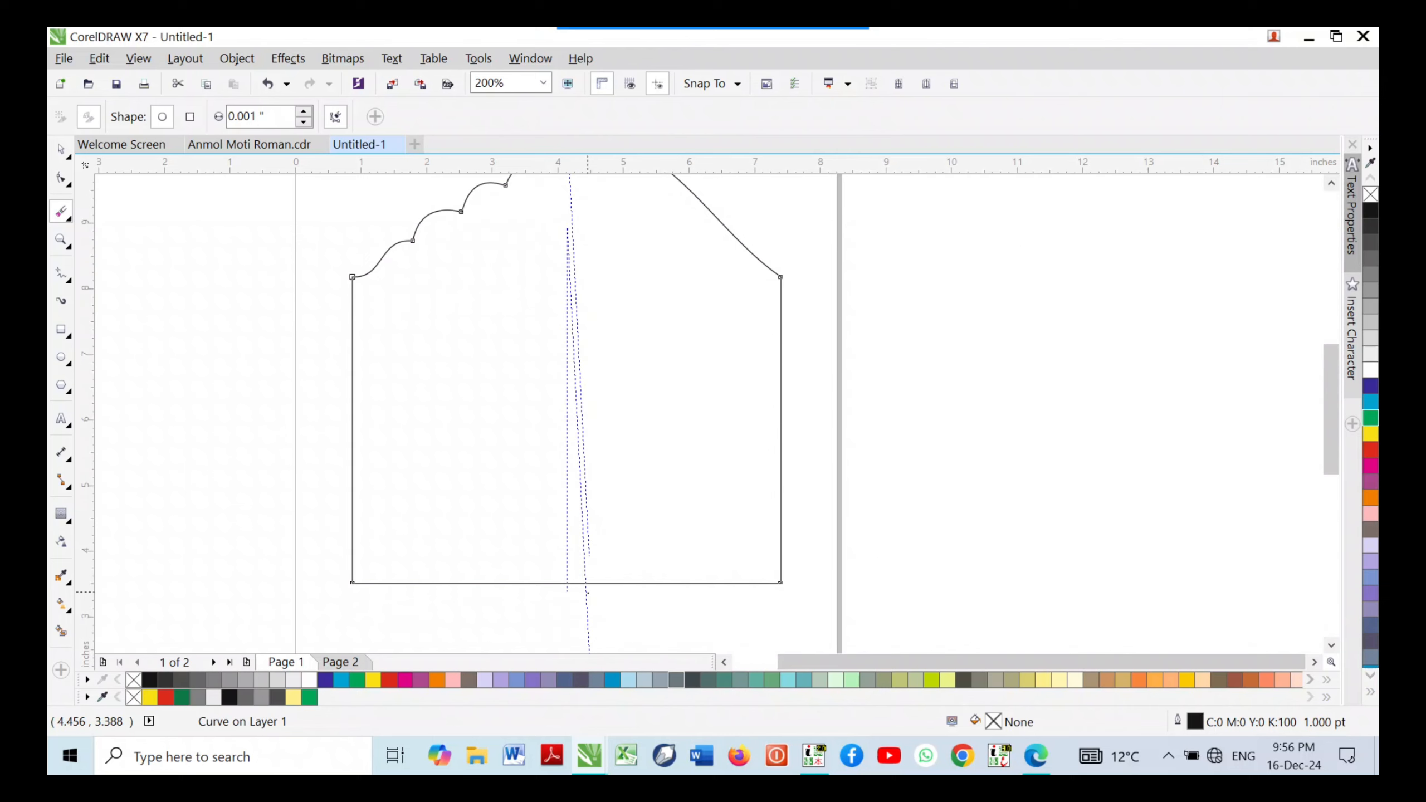
{"action": "left_click", "coordinate": [587, 594], "text": "ctrl"}
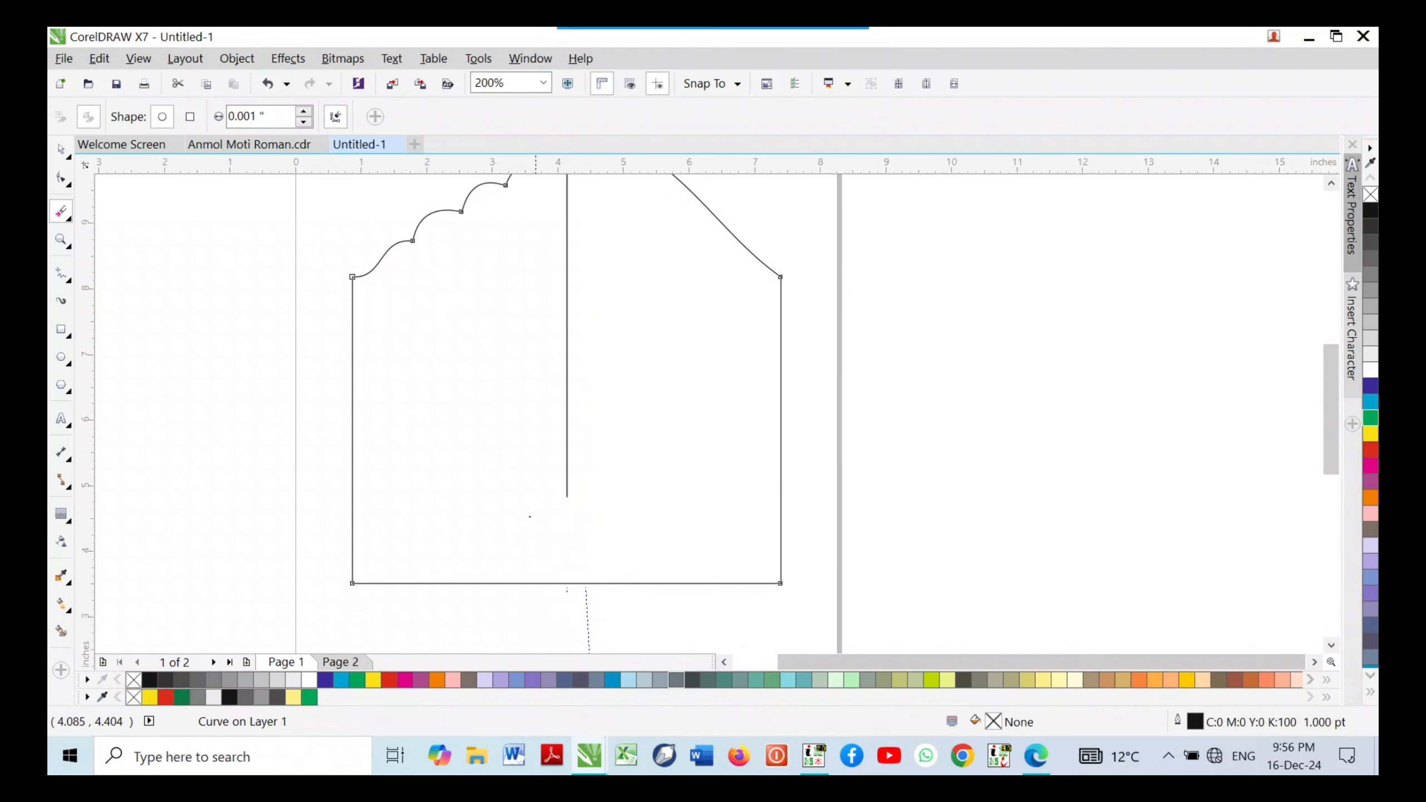
Undo the last eraser cut and recut the shape vertically from the peak to just below the bottom edge
{"action": "key", "text": "ctrl+z"}
{"action": "scroll", "coordinate": [536, 514], "scroll_direction": "down", "scroll_amount": 1}
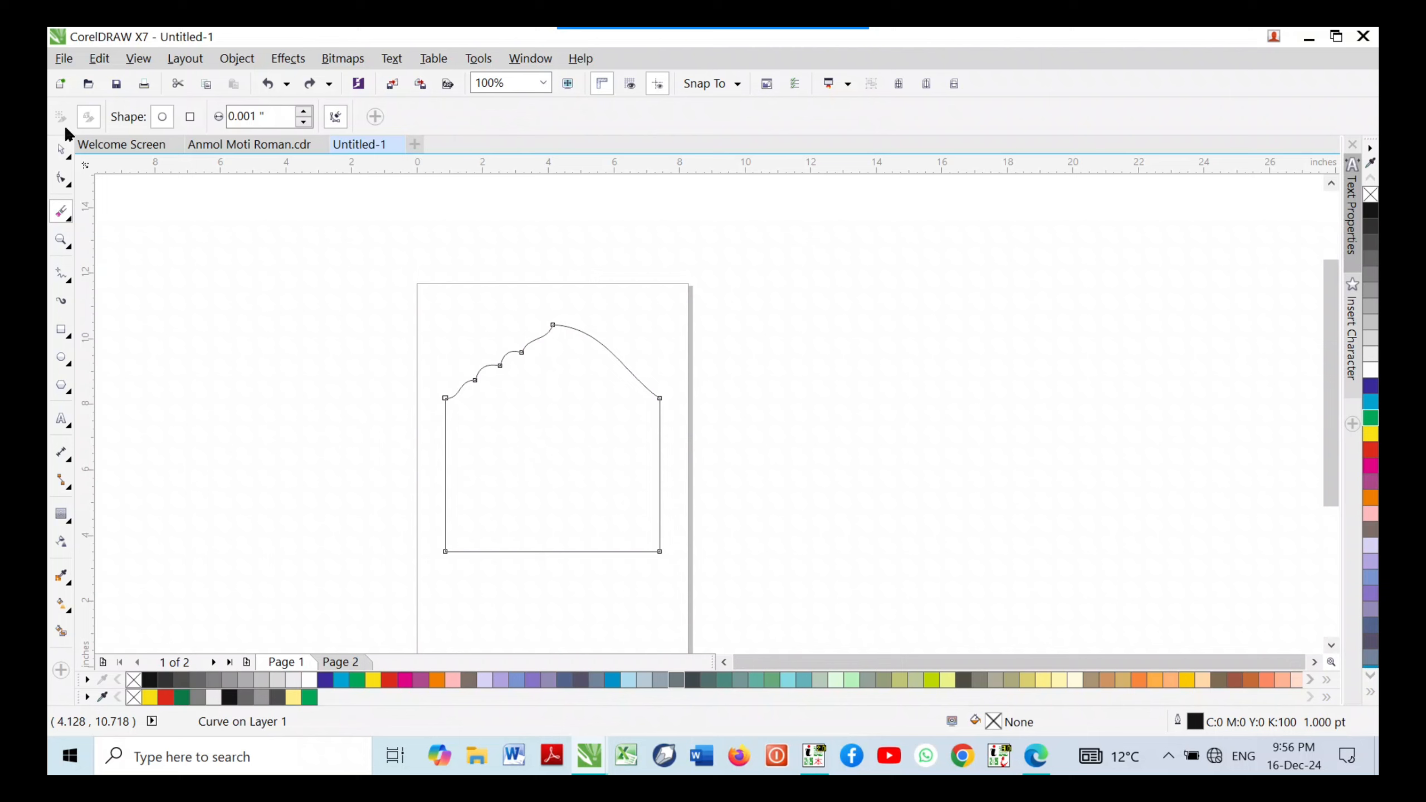
{"action": "left_click", "coordinate": [61, 149]}
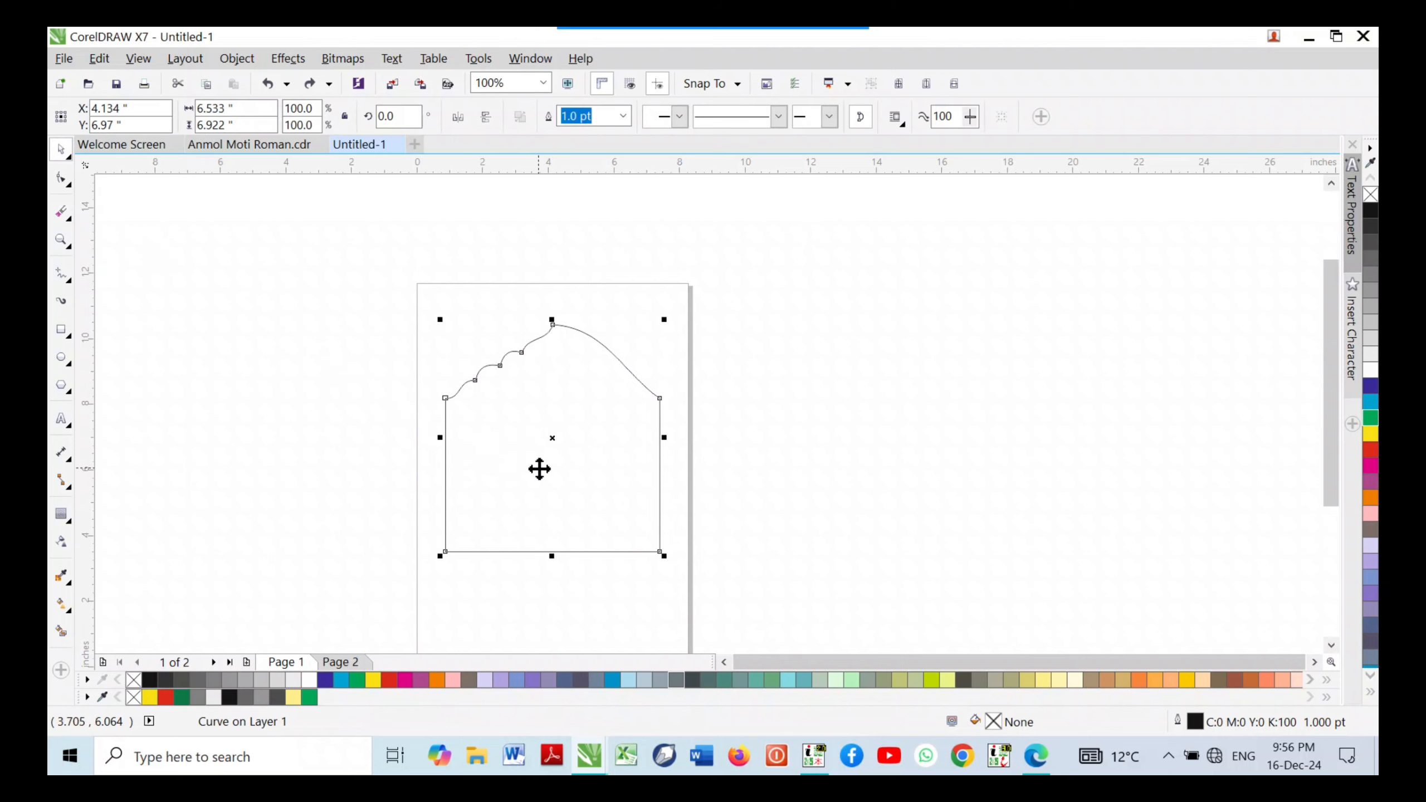
{"action": "key", "text": "x"}
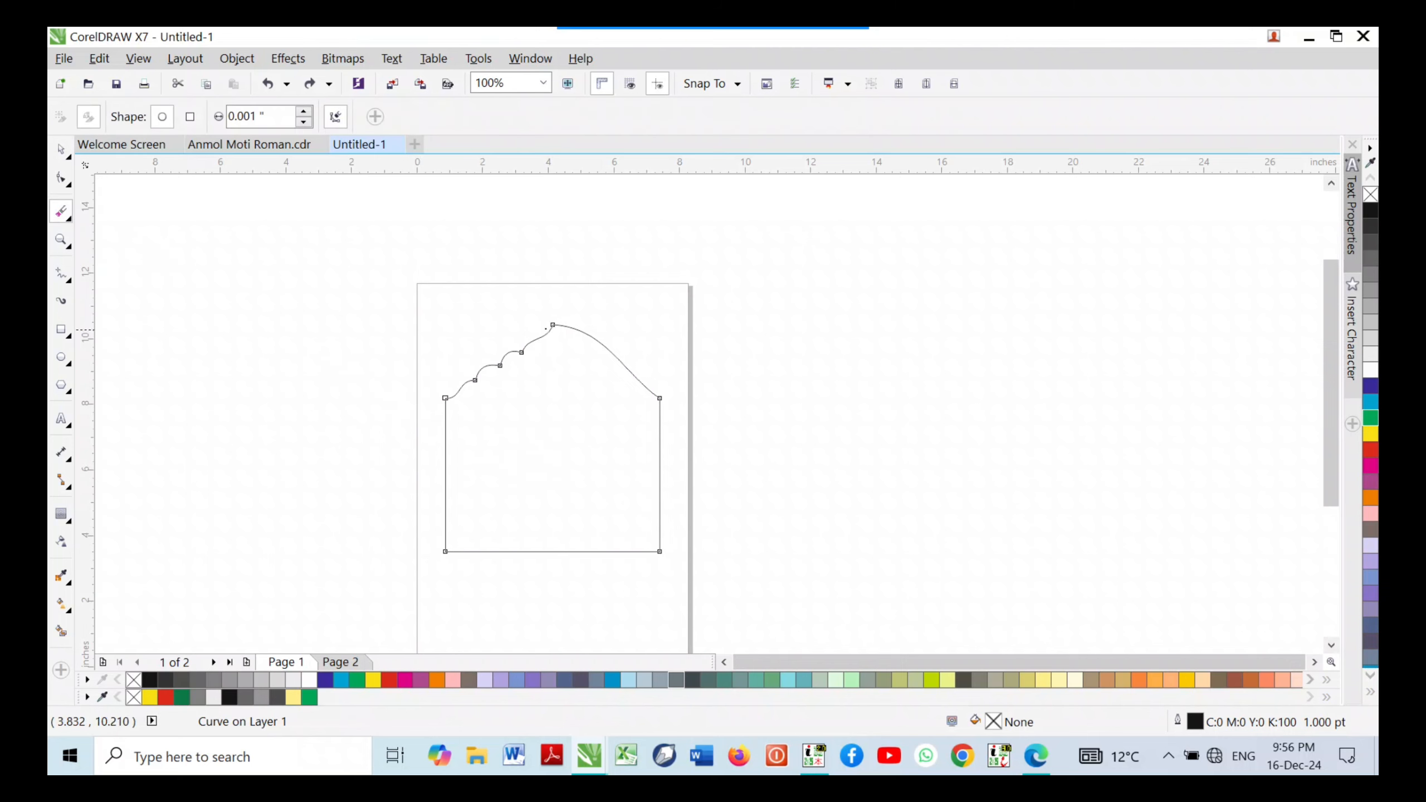
{"action": "left_click", "coordinate": [552, 325]}
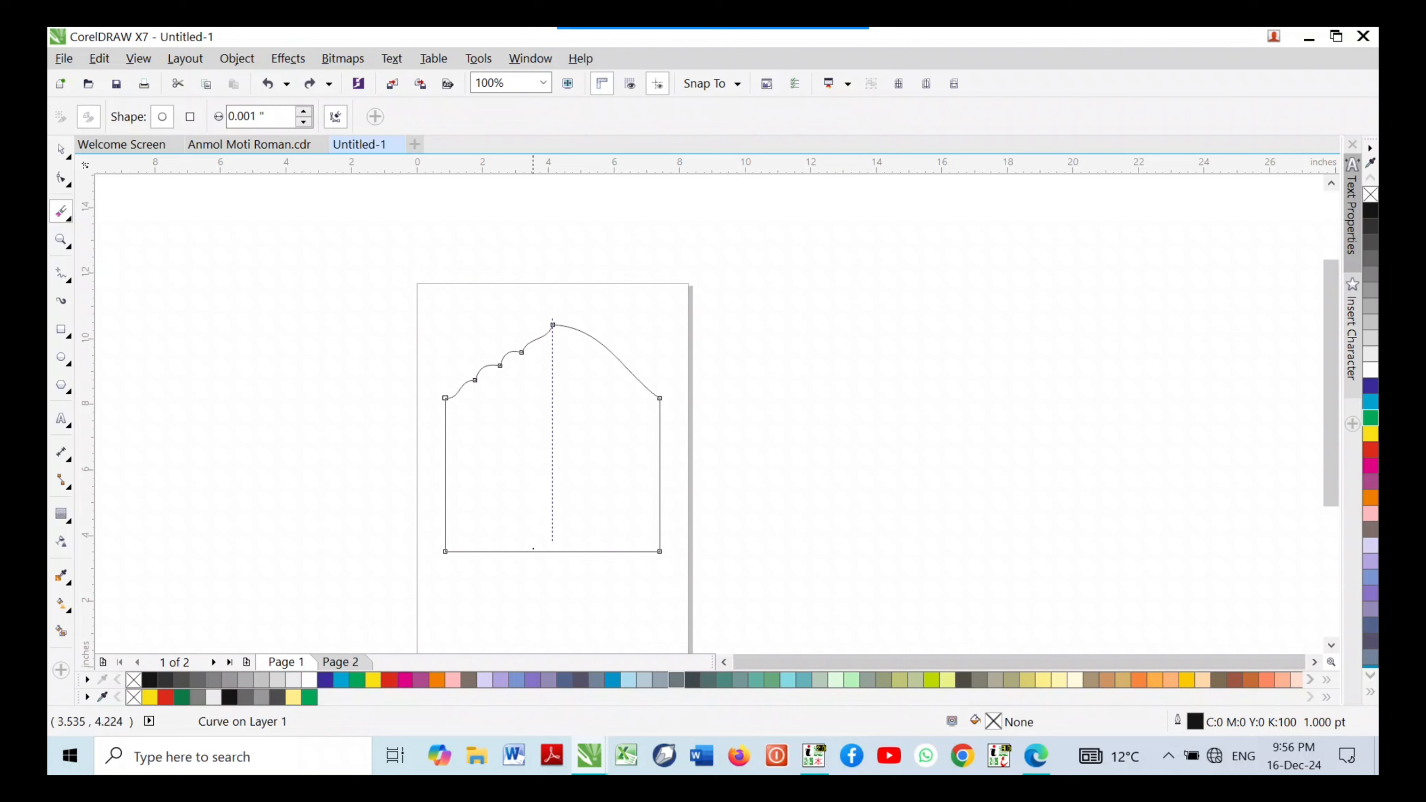
{"action": "left_click", "coordinate": [533, 588]}
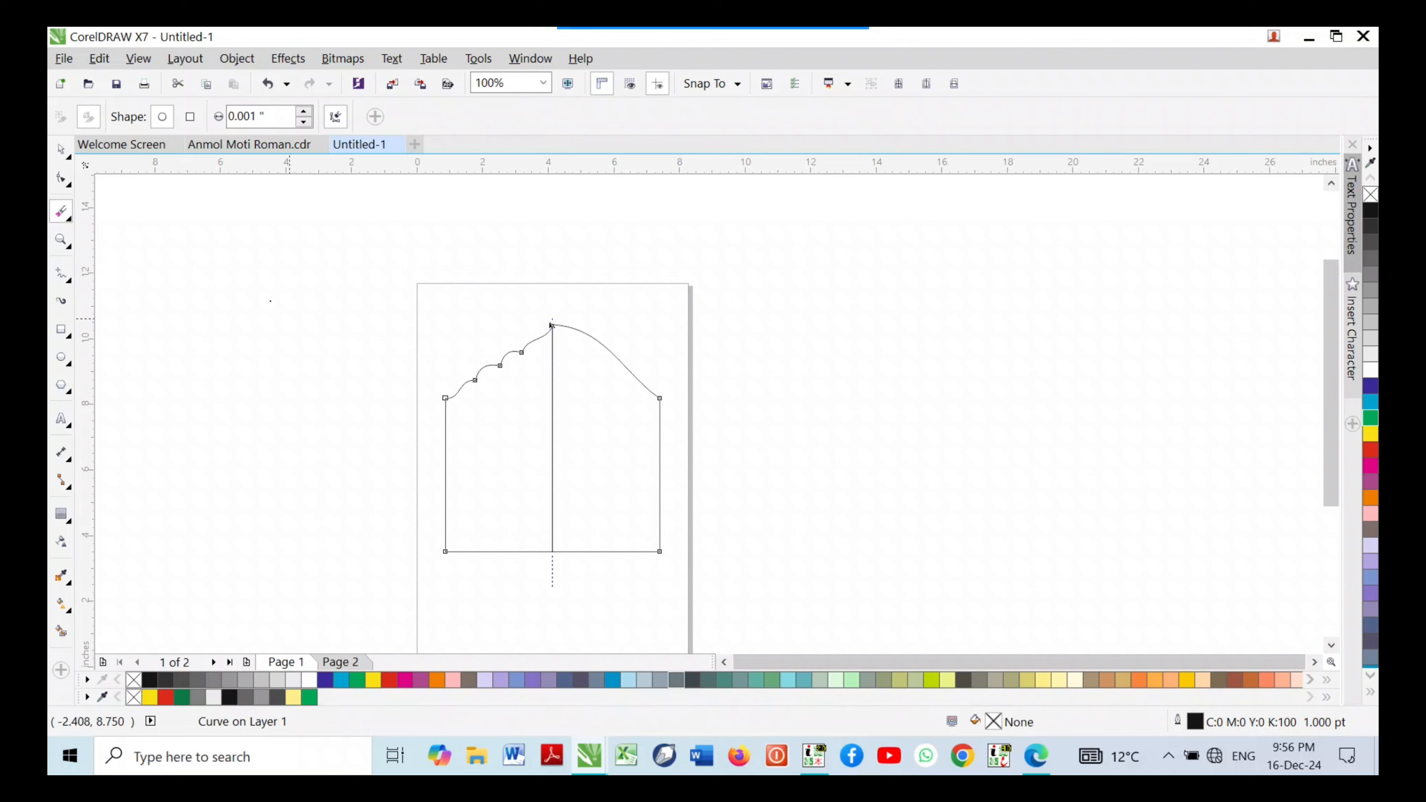
Break the cut shape apart and delete its right half
{"action": "left_click", "coordinate": [60, 149]}
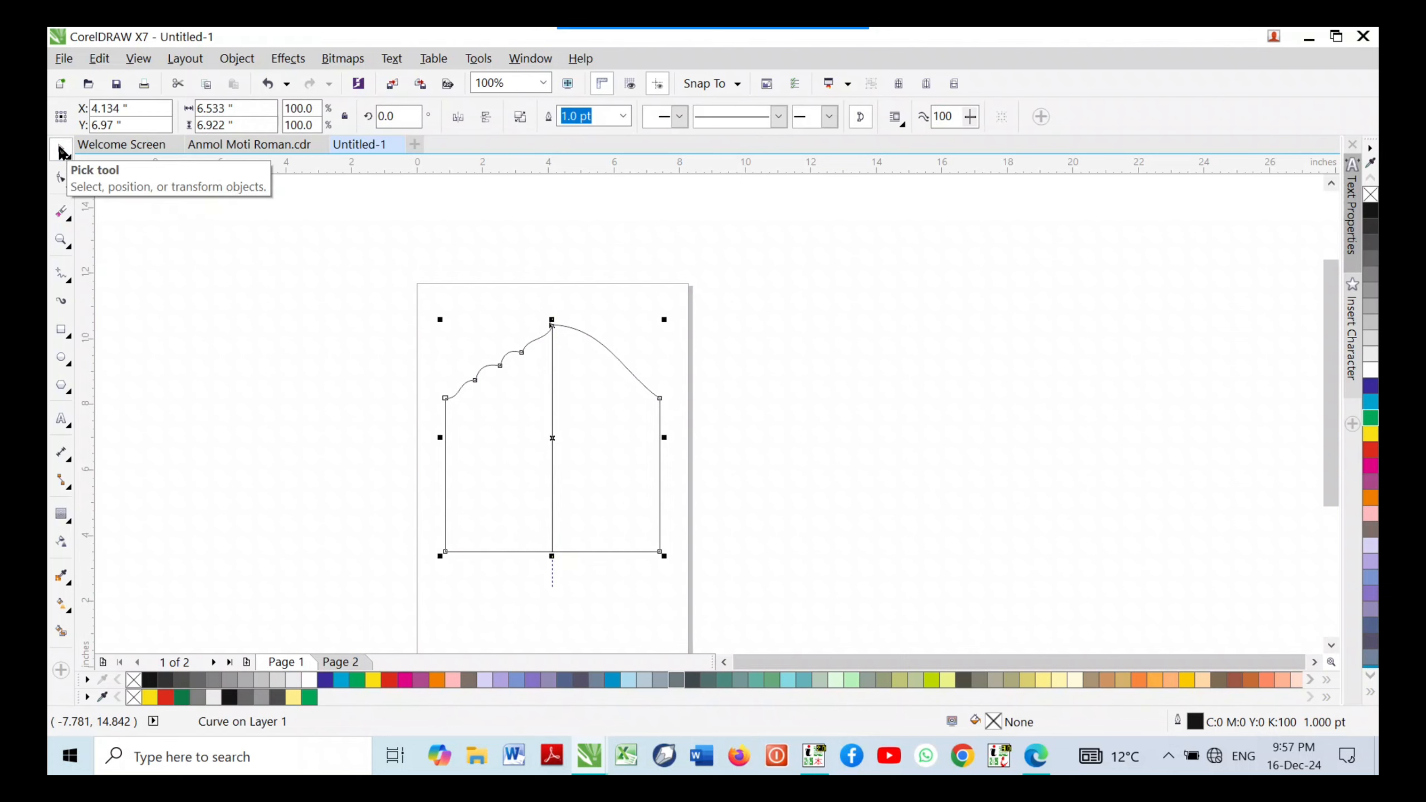
{"action": "left_click", "coordinate": [519, 117]}
{"action": "left_click", "coordinate": [665, 436]}
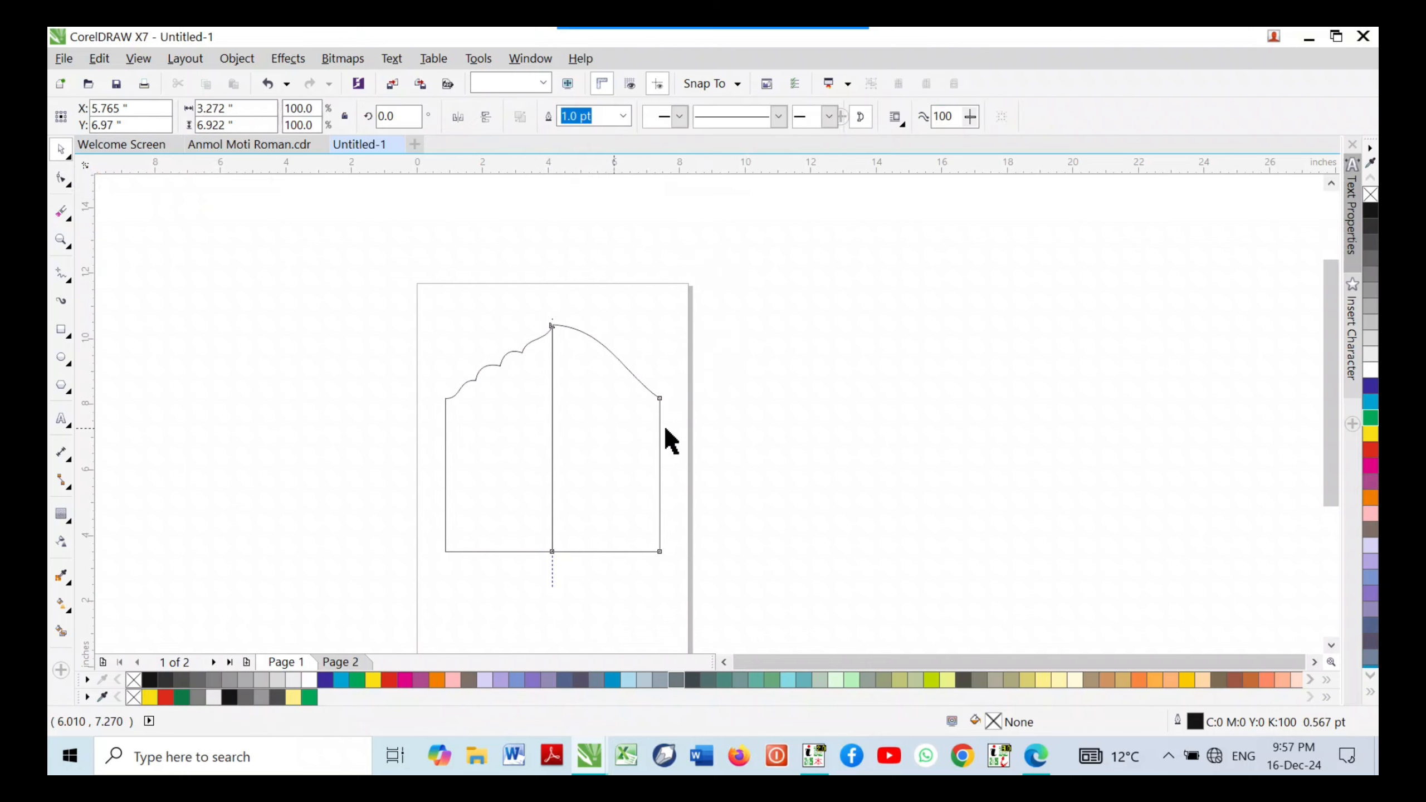
{"action": "left_click_drag", "start_coordinate": [665, 436], "coordinate": [795, 427]}
{"action": "key", "text": "Delete"}
{"action": "scroll", "coordinate": [592, 514], "scroll_direction": "up", "scroll_amount": 2}
{"action": "scroll", "coordinate": [625, 489], "scroll_direction": "down", "scroll_amount": 2}
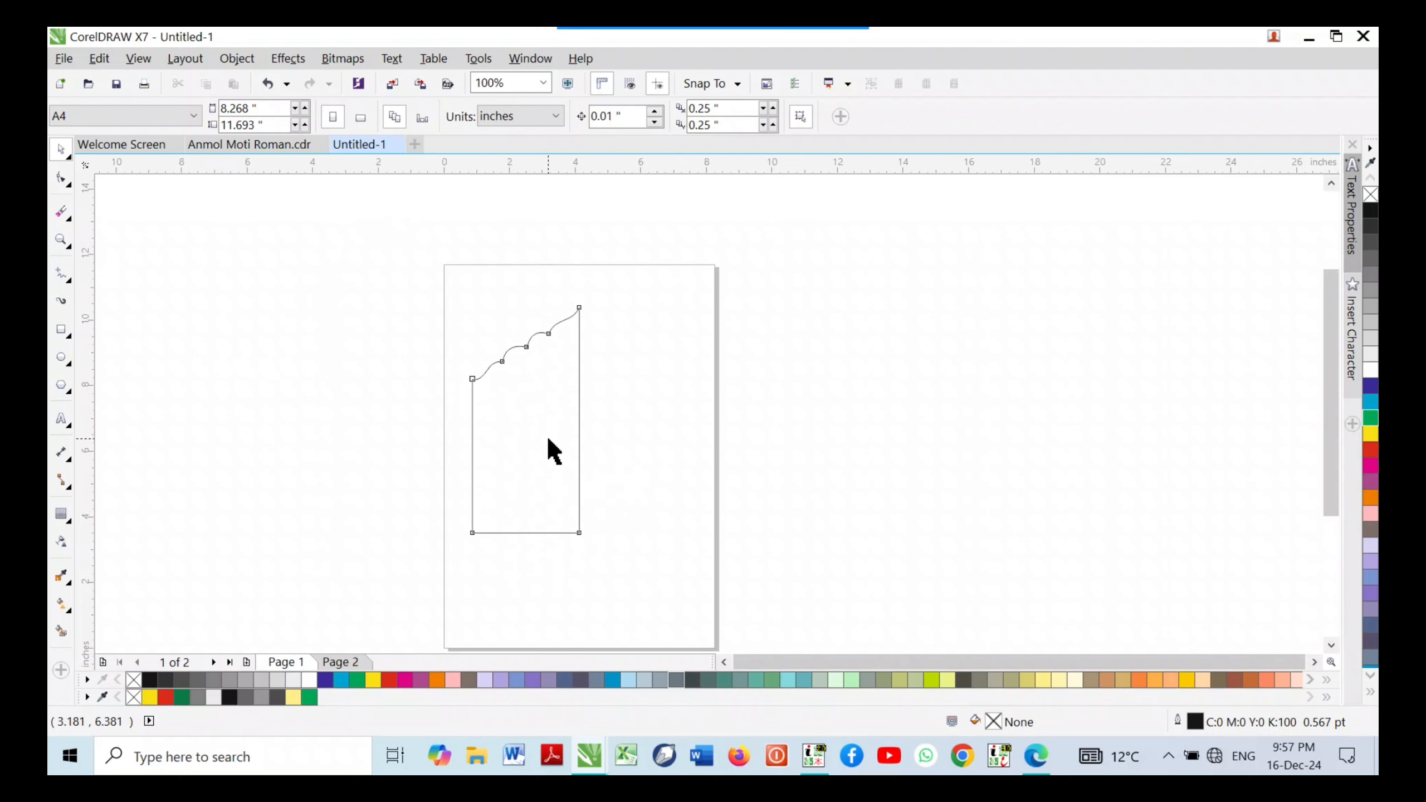
Create a horizontally mirrored copy of the scalloped left half so the two halves meet along the centre line
{"action": "left_click", "coordinate": [549, 441]}
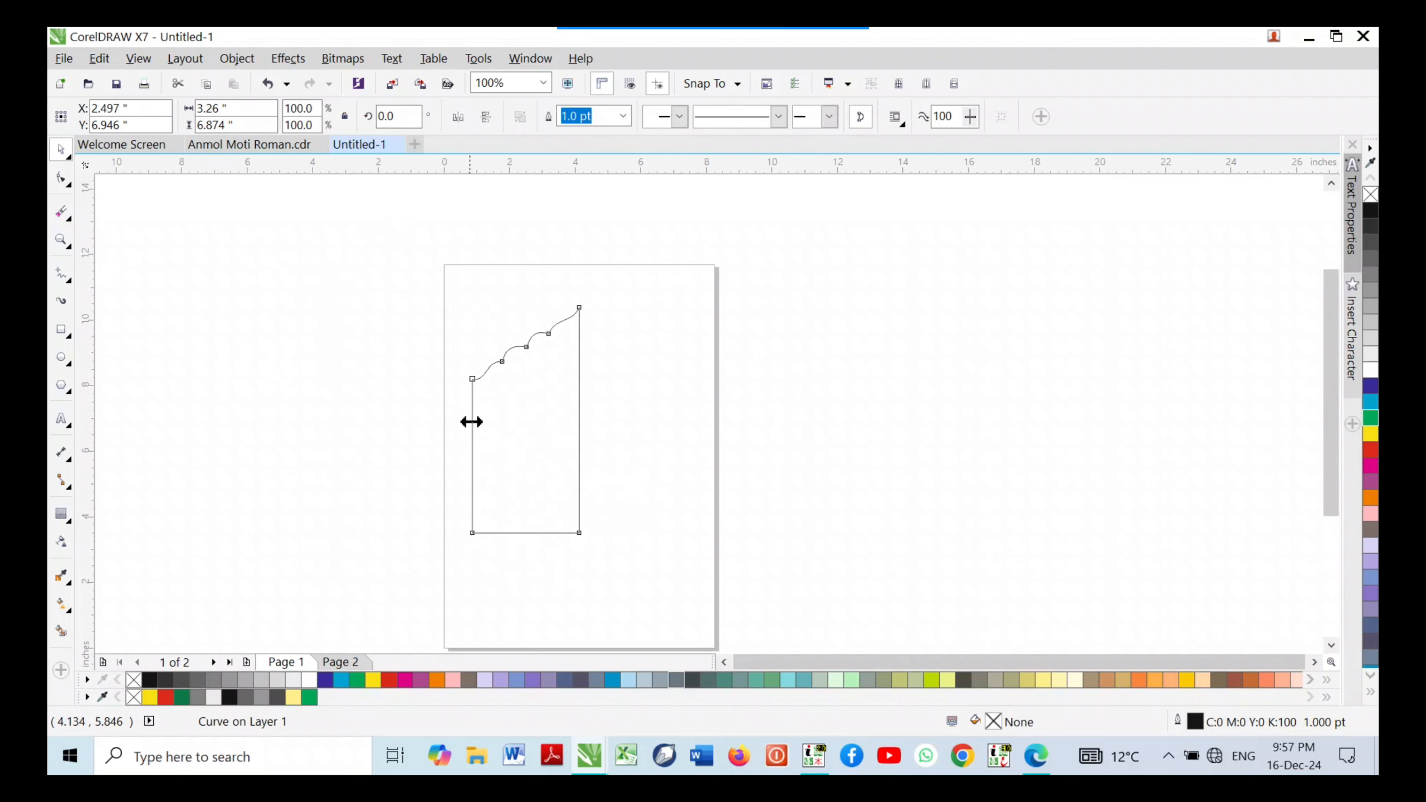
{"action": "left_click_drag", "start_coordinate": [472, 422], "coordinate": [605, 428]}
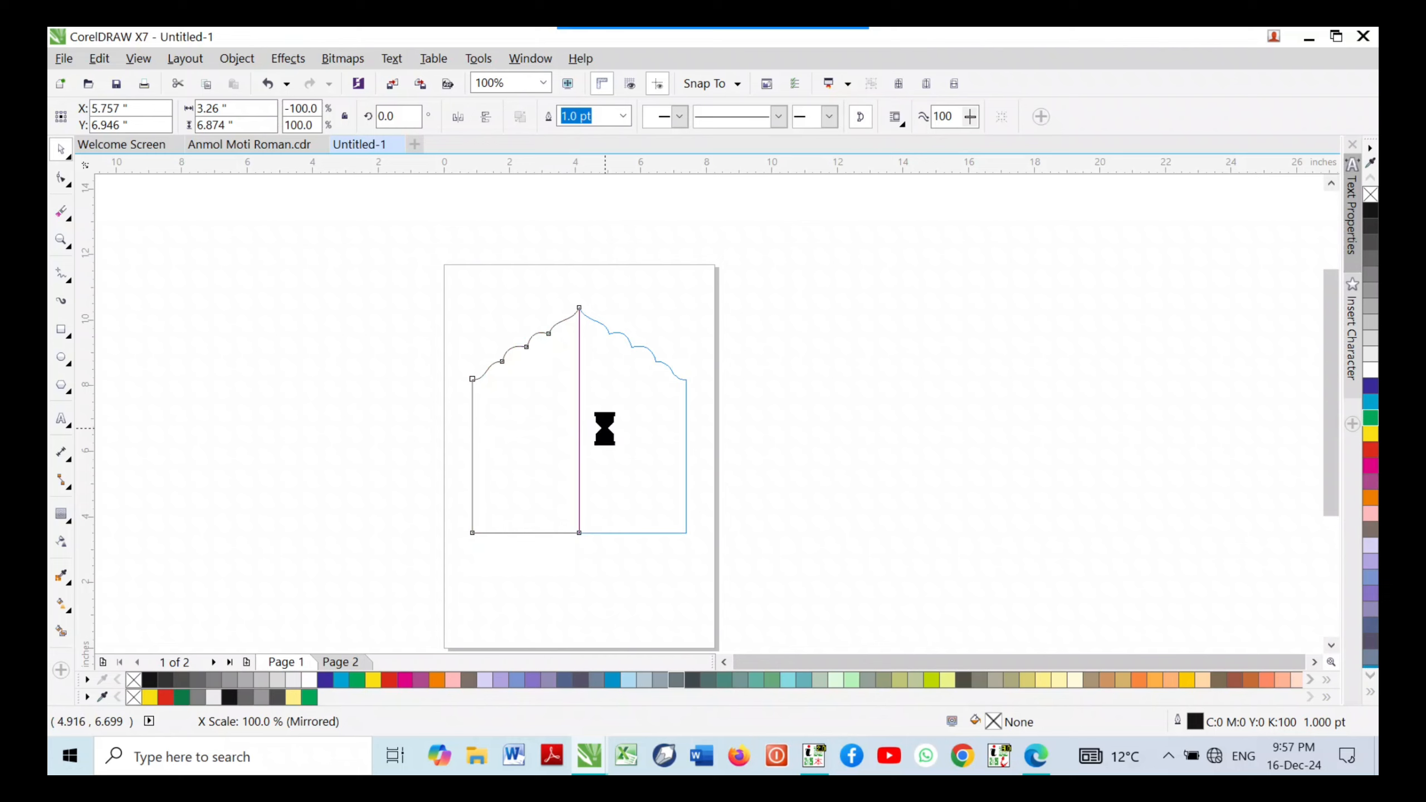
{"action": "key", "text": "ctrl+z"}
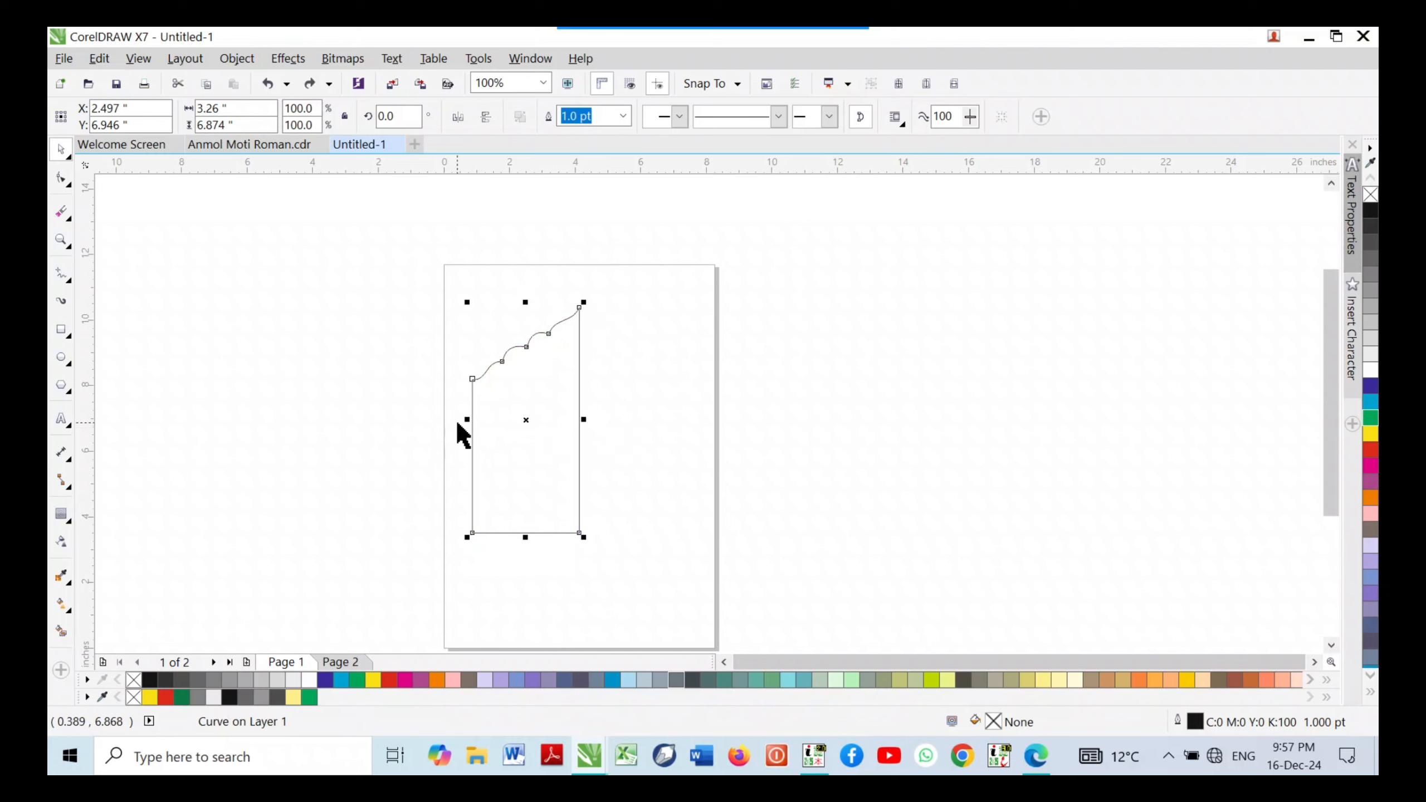
{"action": "left_click_drag", "start_coordinate": [470, 417], "coordinate": [594, 421]}
{"action": "scroll", "coordinate": [551, 324], "scroll_direction": "up", "scroll_amount": 1}
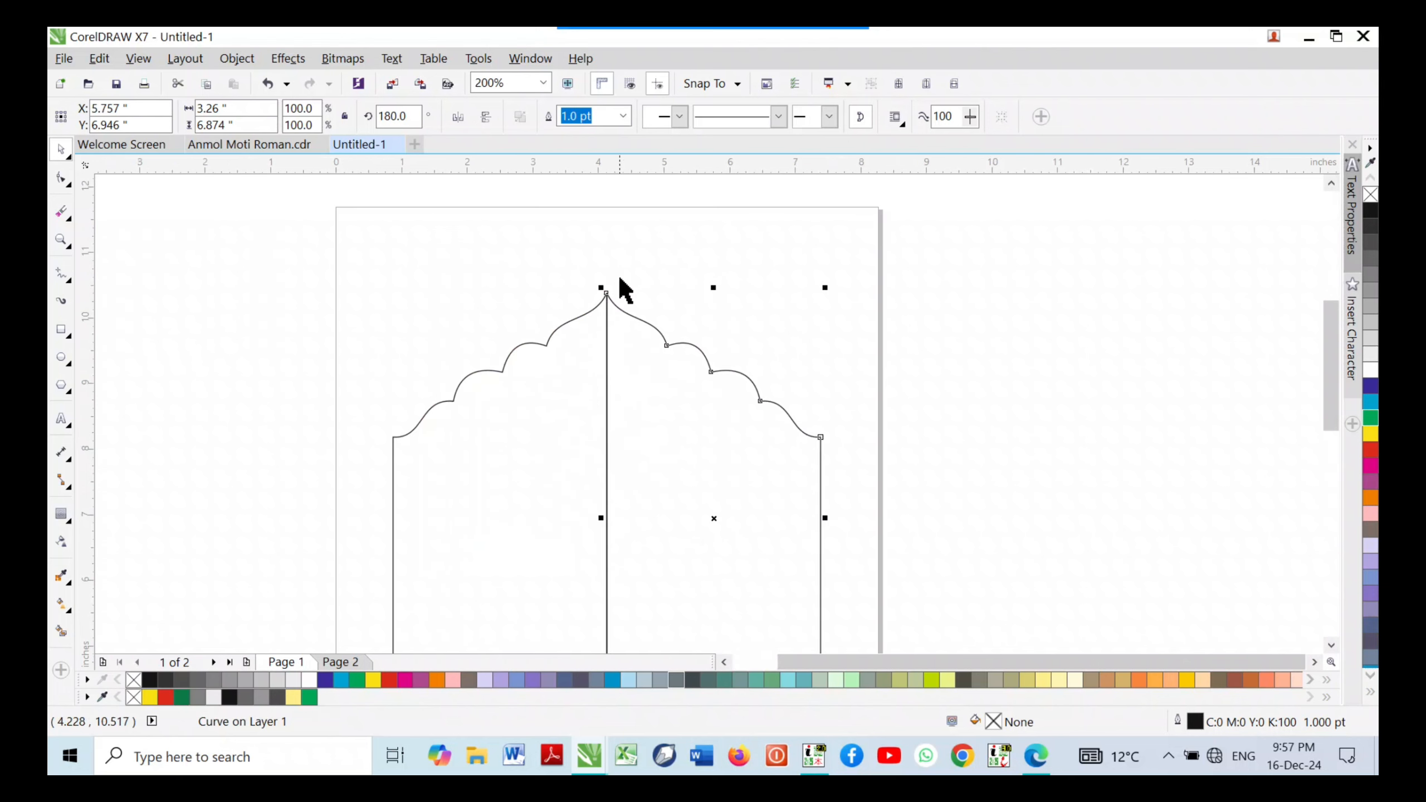
{"action": "scroll", "coordinate": [620, 287], "scroll_direction": "up", "scroll_amount": 2}
{"action": "scroll", "coordinate": [612, 314], "scroll_direction": "down", "scroll_amount": 1}
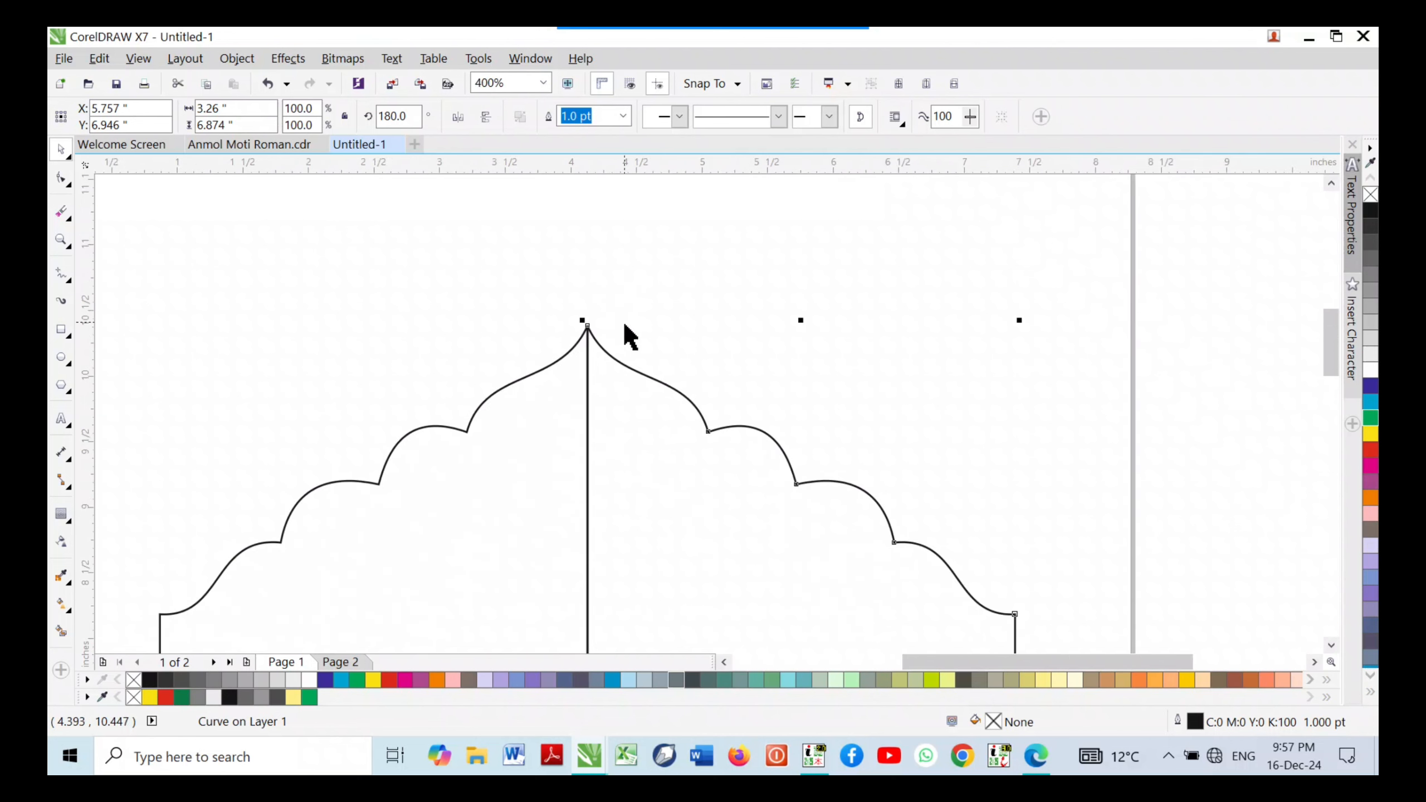
{"action": "scroll", "coordinate": [514, 309], "scroll_direction": "down", "scroll_amount": 1}
Select both halves of the arch and weld them into a single outline
{"action": "left_click", "coordinate": [535, 347]}
{"action": "left_click", "coordinate": [428, 316]}
{"action": "left_click", "coordinate": [472, 411]}
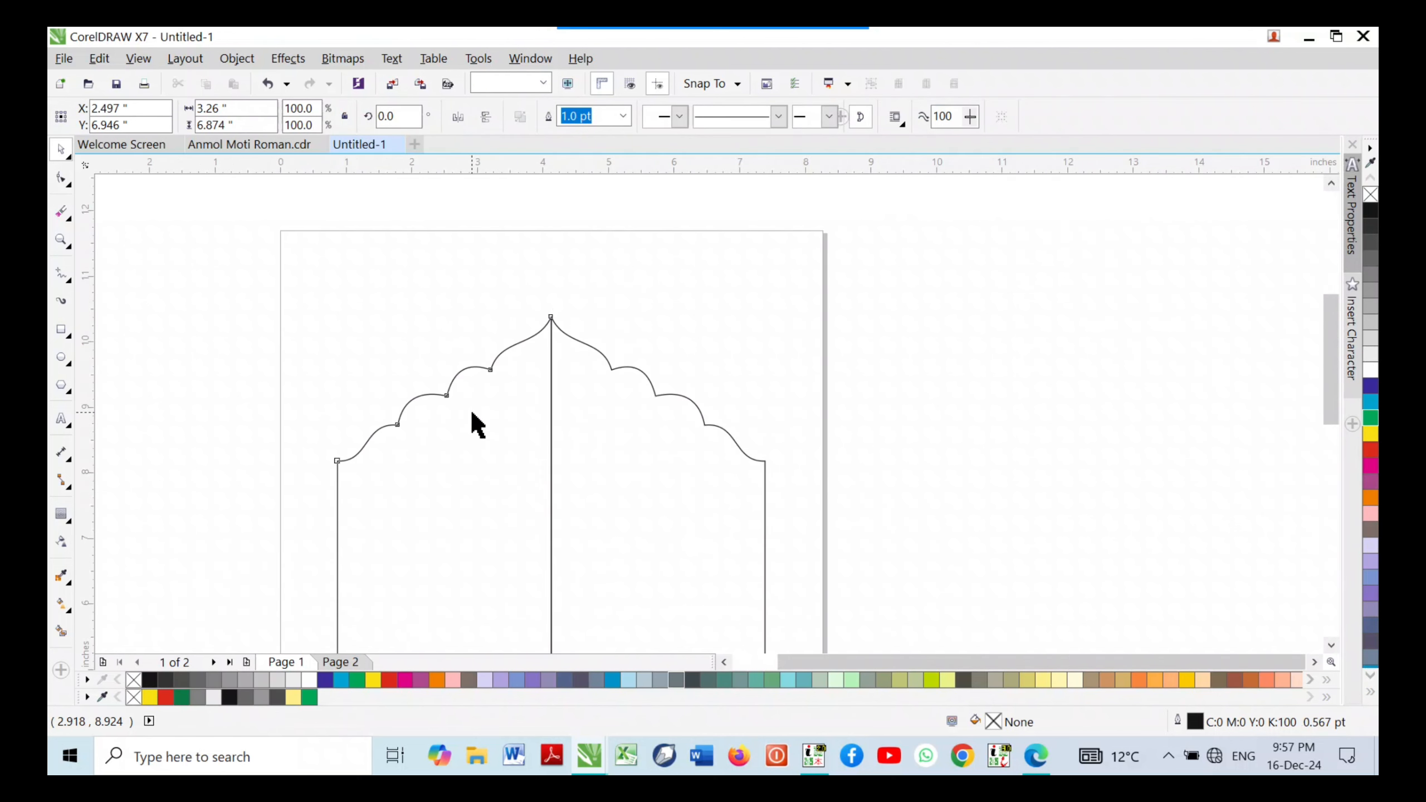
{"action": "left_click", "coordinate": [606, 441], "text": "shift"}
{"action": "scroll", "coordinate": [600, 289], "scroll_direction": "down", "scroll_amount": 1}
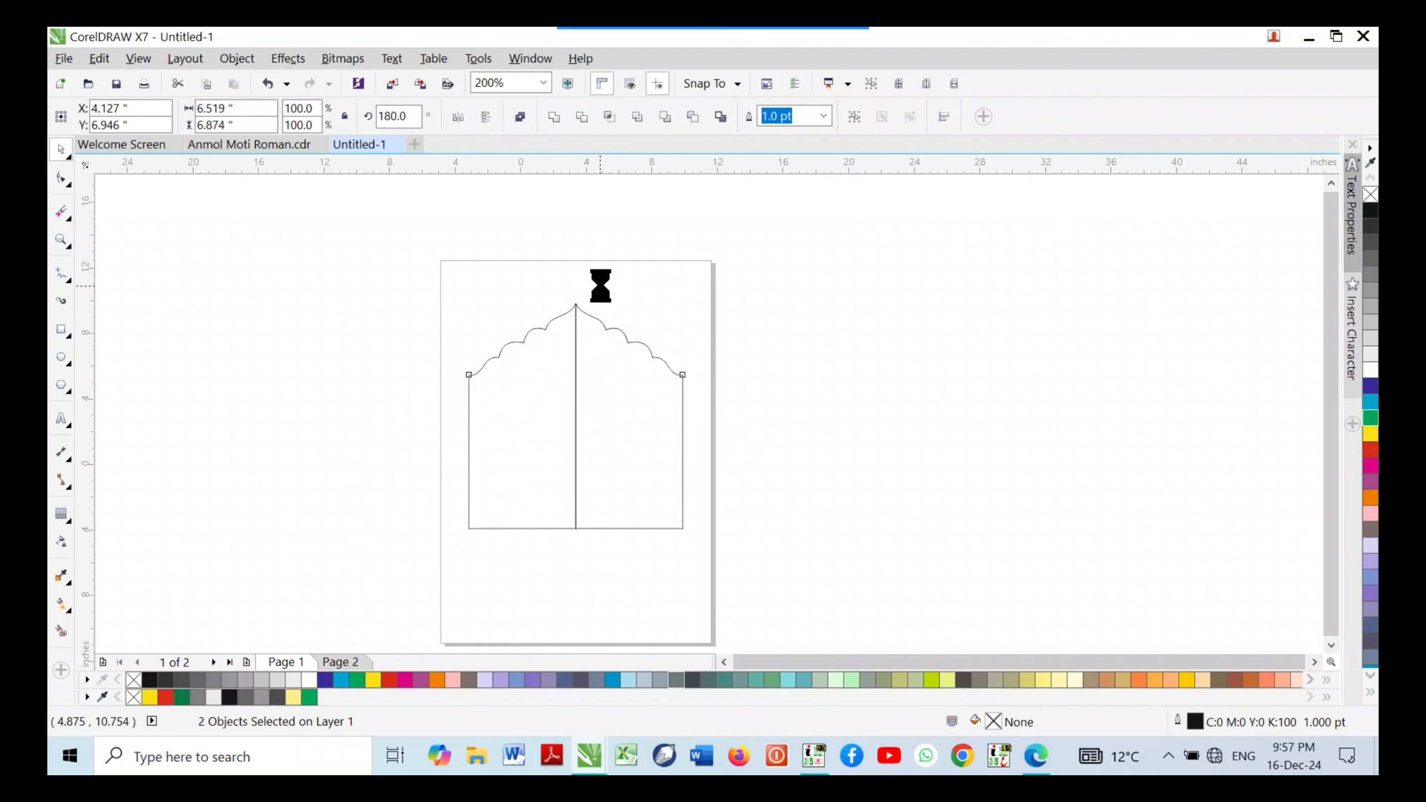
{"action": "scroll", "coordinate": [614, 328], "scroll_direction": "up", "scroll_amount": 3}
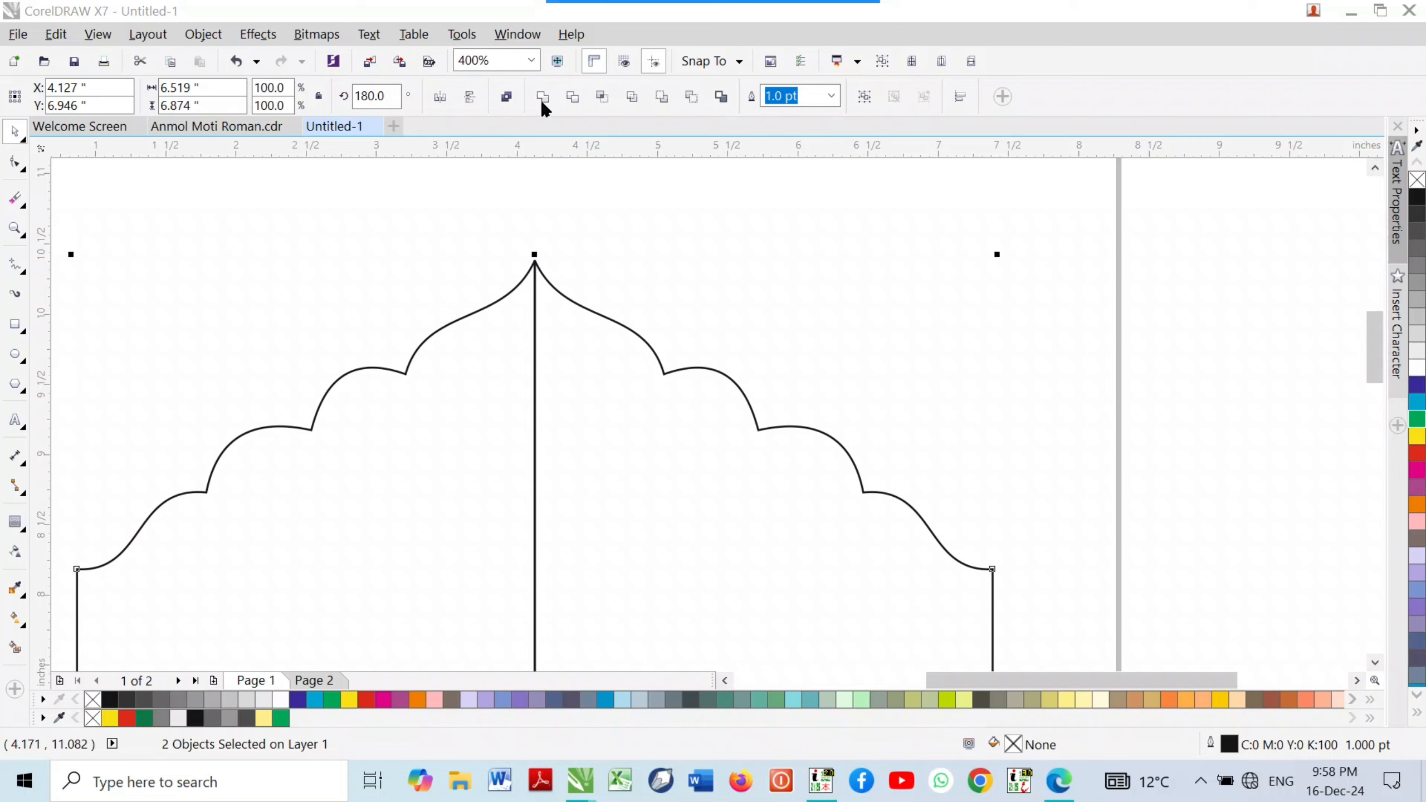
{"action": "mouse_move", "coordinate": [604, 8]}
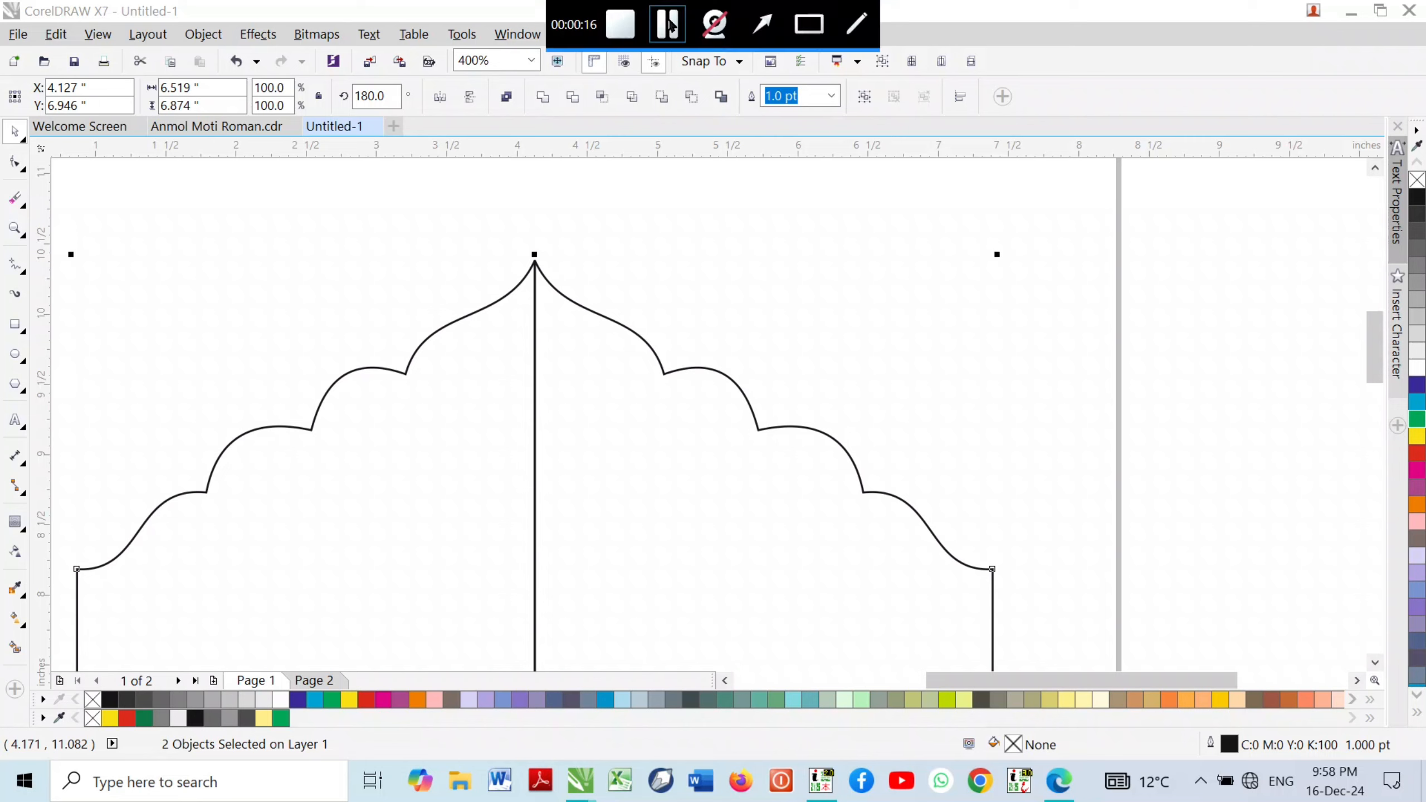
{"action": "left_click", "coordinate": [807, 25]}
{"action": "mouse_move", "coordinate": [512, 73]}
{"action": "left_mouse_down"}
{"action": "mouse_move", "coordinate": [578, 128]}
{"action": "mouse_move", "coordinate": [569, 119]}
{"action": "left_mouse_up"}
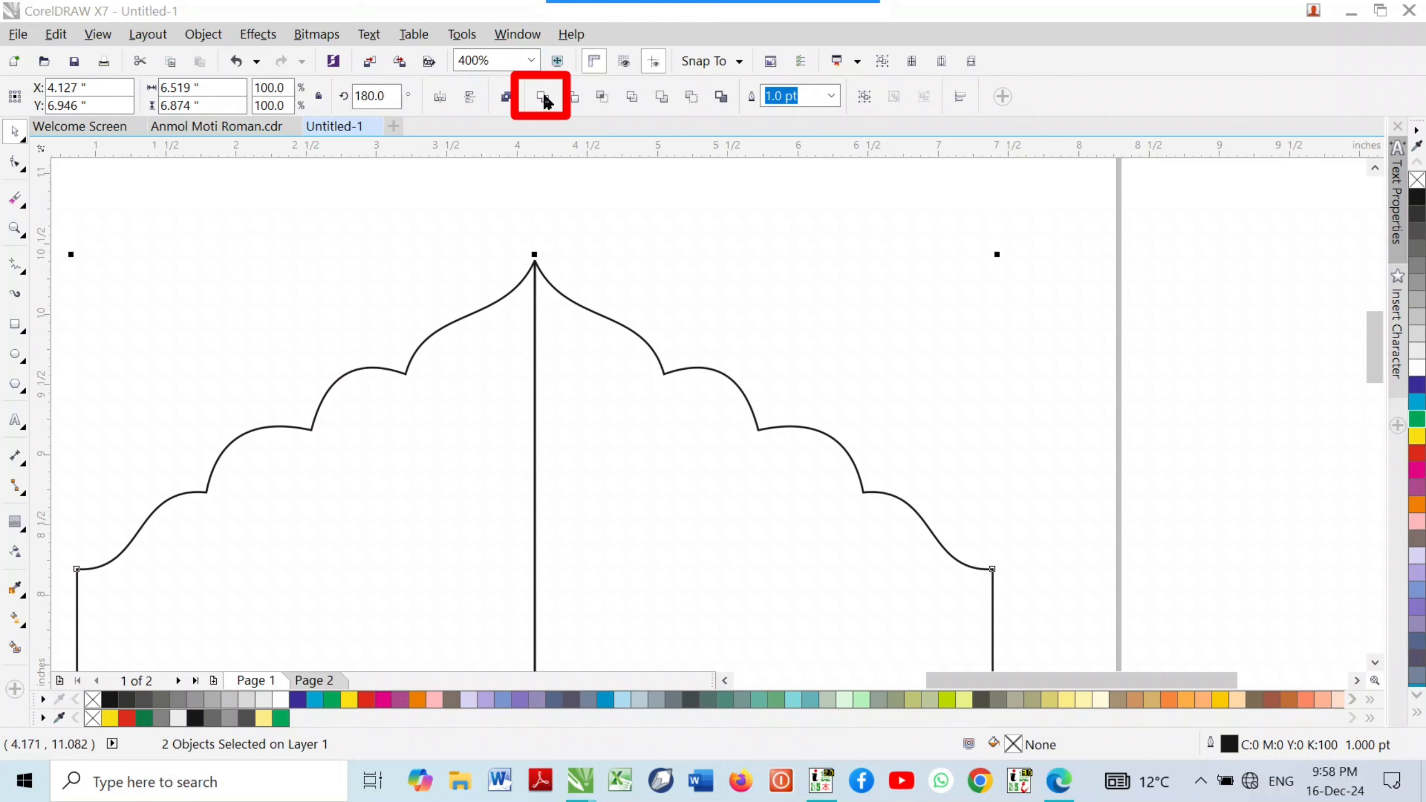
{"action": "left_click", "coordinate": [543, 97]}
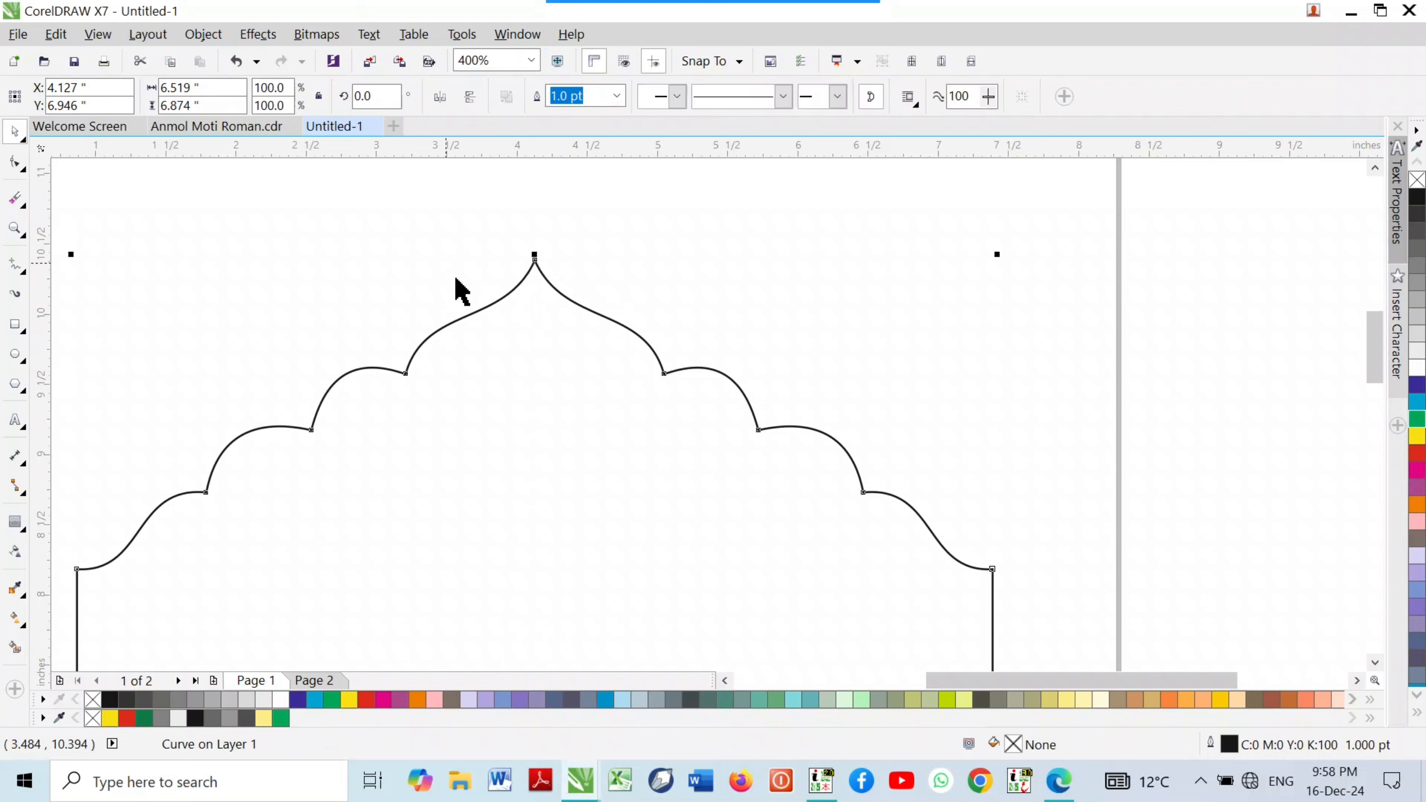
{"action": "scroll", "coordinate": [455, 279], "scroll_direction": "down", "scroll_amount": 1}
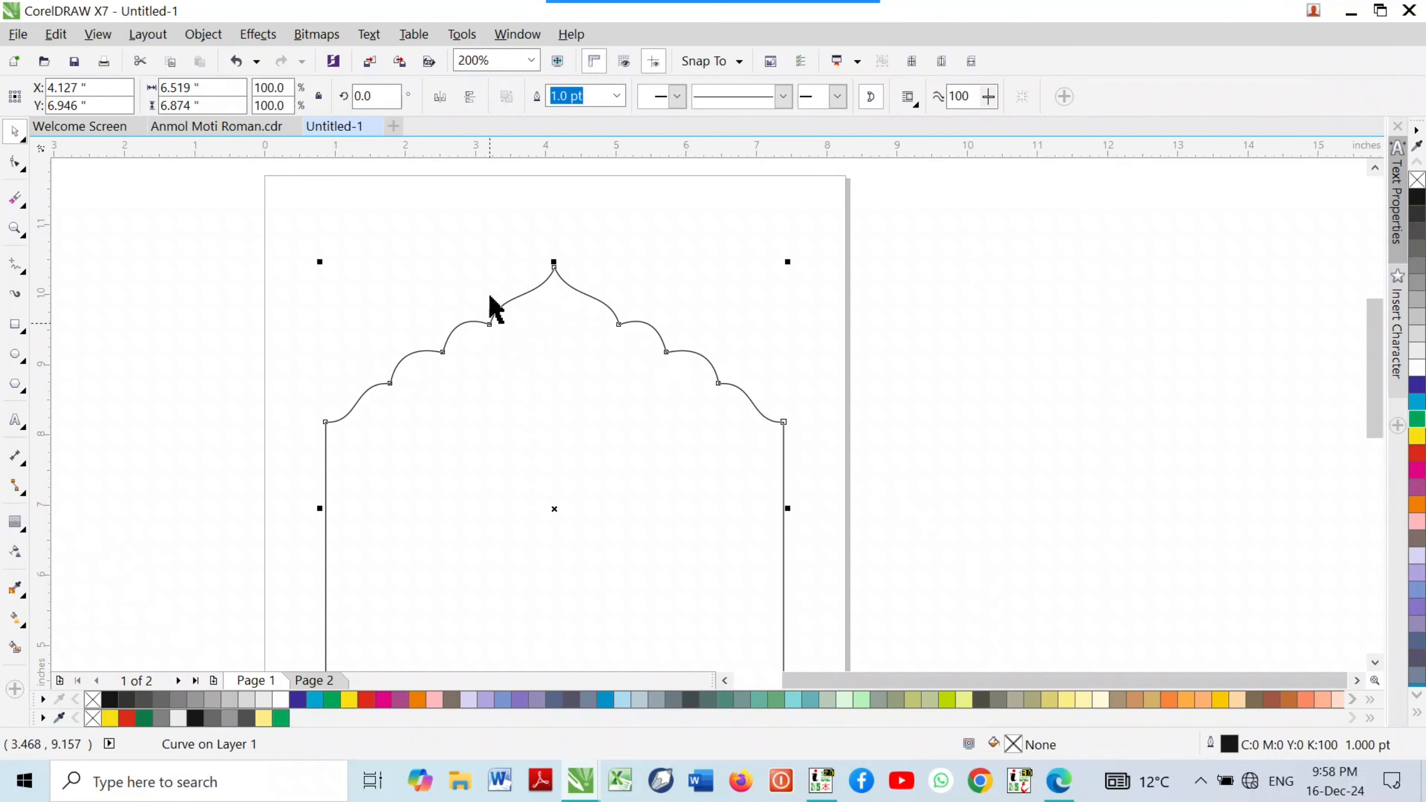
Centre the welded arch on the page
{"action": "left_click", "coordinate": [135, 301]}
{"action": "scroll", "coordinate": [535, 360], "scroll_direction": "down", "scroll_amount": 1}
{"action": "left_click_drag", "start_coordinate": [535, 399], "coordinate": [543, 360]}
{"action": "scroll", "coordinate": [531, 353], "scroll_direction": "down", "scroll_amount": 2}
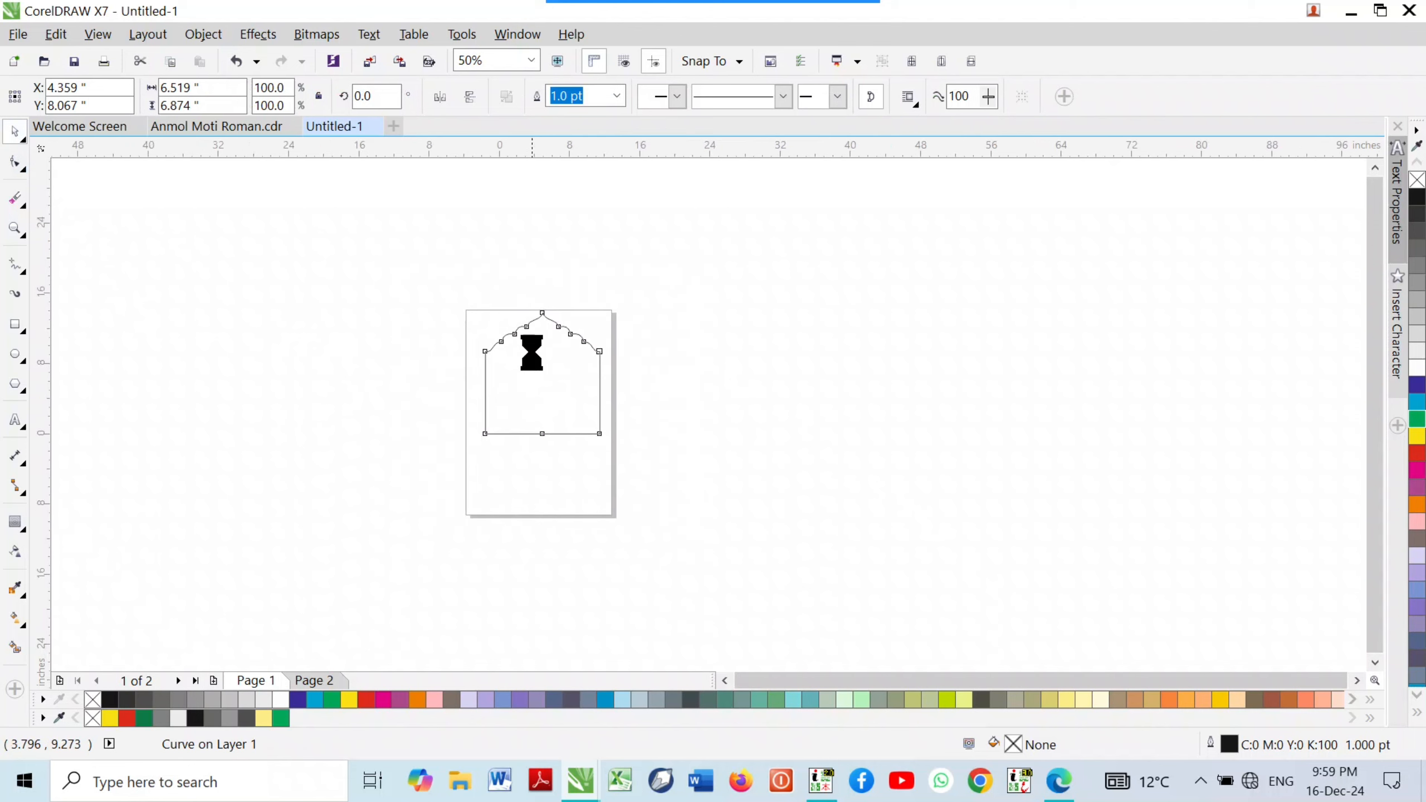
{"action": "key", "text": "p"}
{"action": "scroll", "coordinate": [524, 379], "scroll_direction": "up", "scroll_amount": 2}
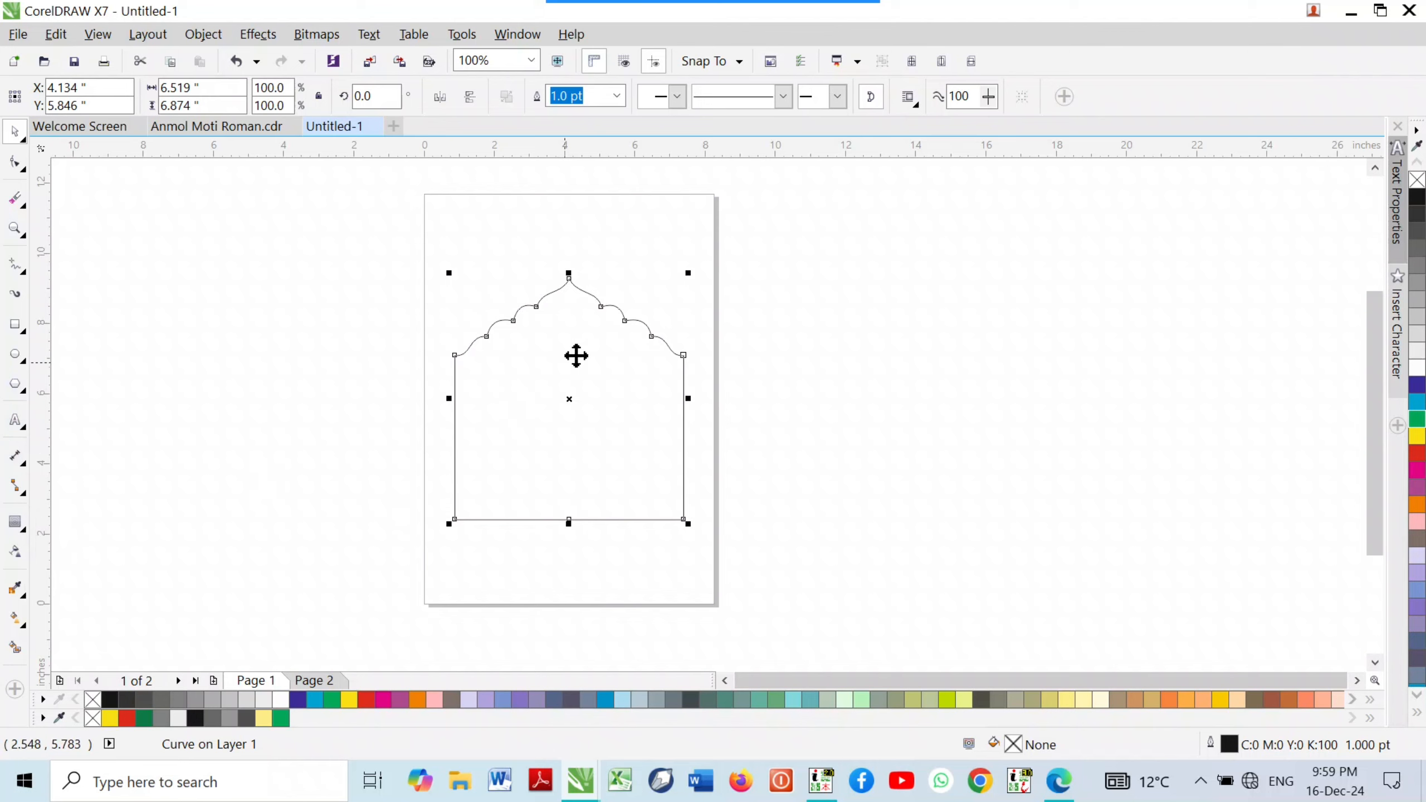
{"action": "scroll", "coordinate": [585, 306], "scroll_direction": "up", "scroll_amount": 1}
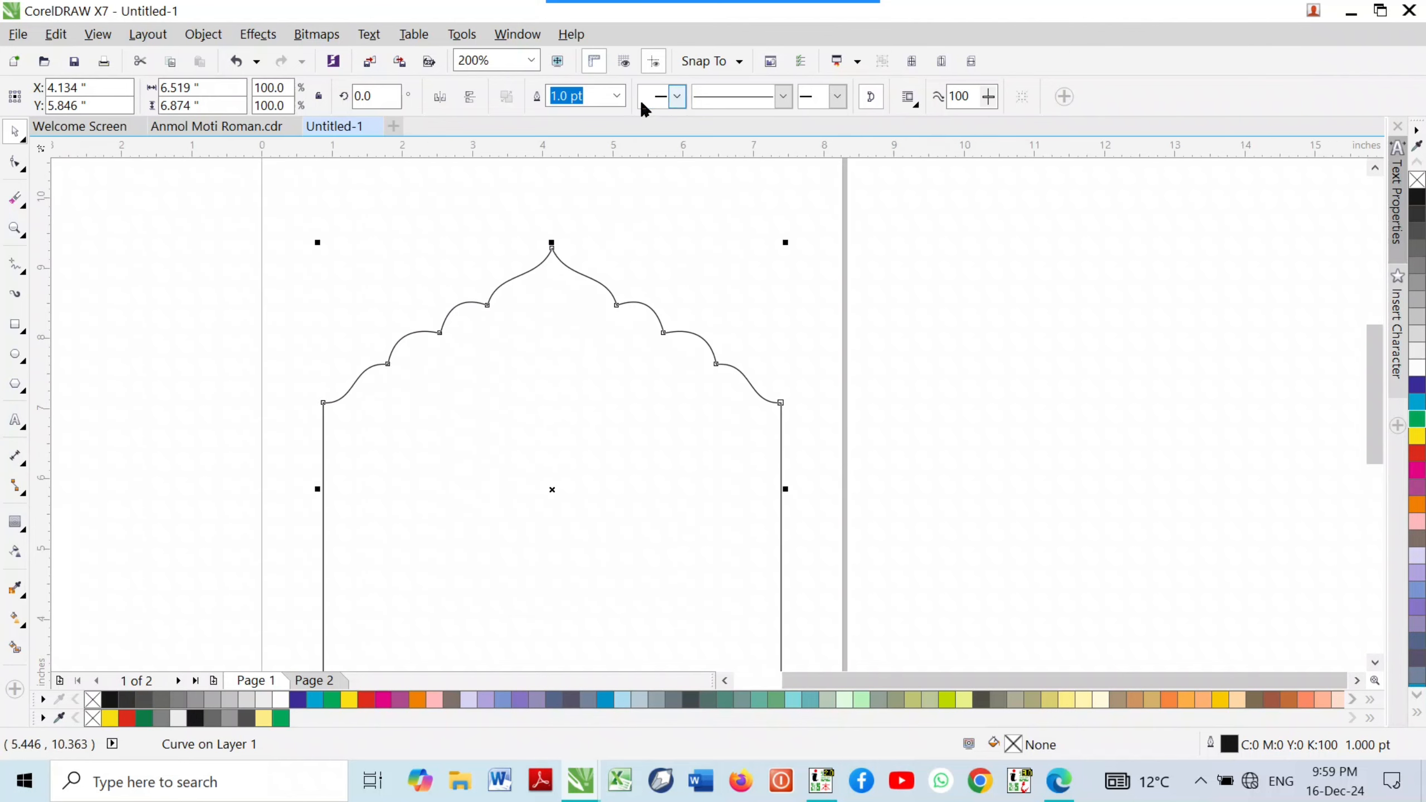
Set the arch's outline width to 1.5 pt and move the arch off the page to the right
{"action": "left_click", "coordinate": [617, 97]}
{"action": "left_click", "coordinate": [564, 185]}
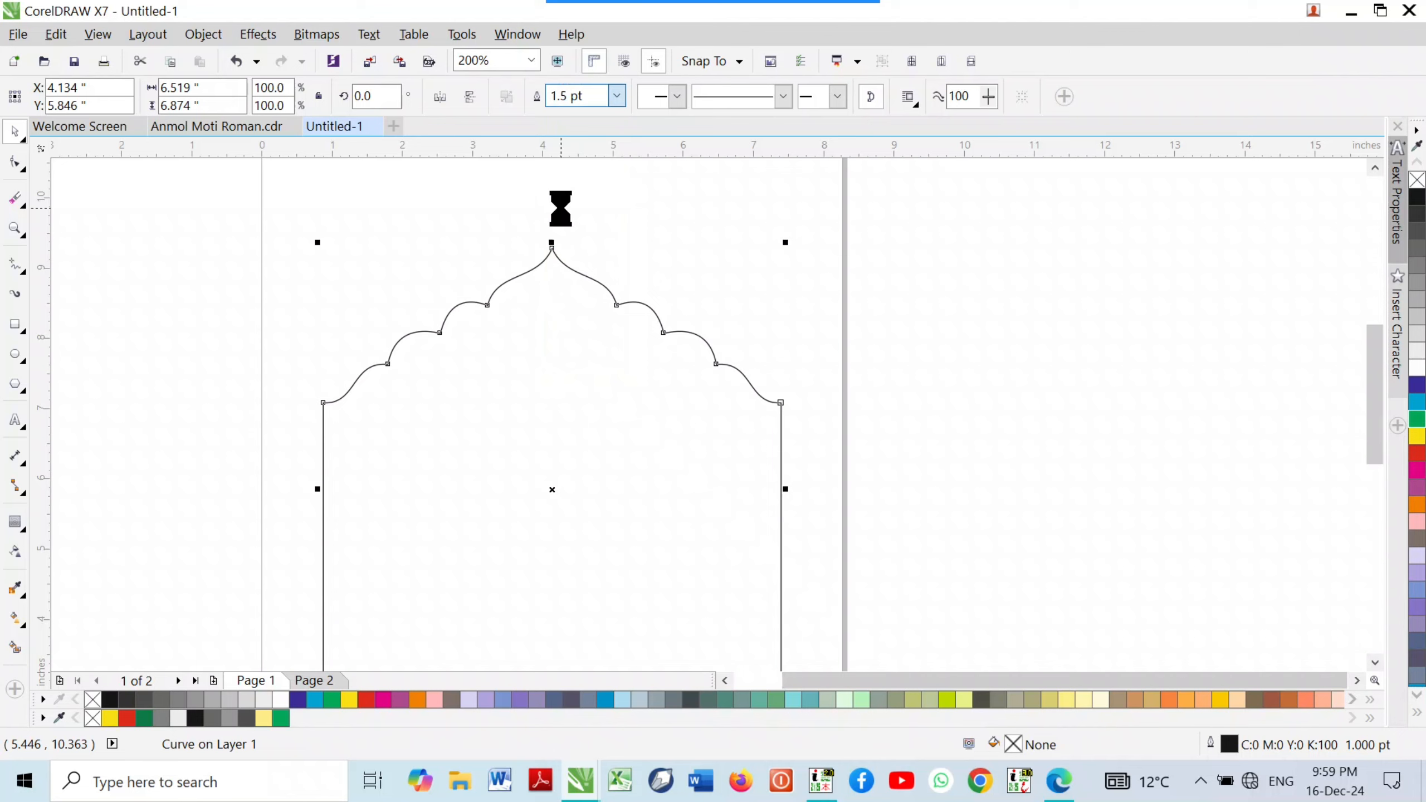
{"action": "scroll", "coordinate": [560, 224], "scroll_direction": "down", "scroll_amount": 1}
{"action": "scroll", "coordinate": [557, 320], "scroll_direction": "down", "scroll_amount": 1}
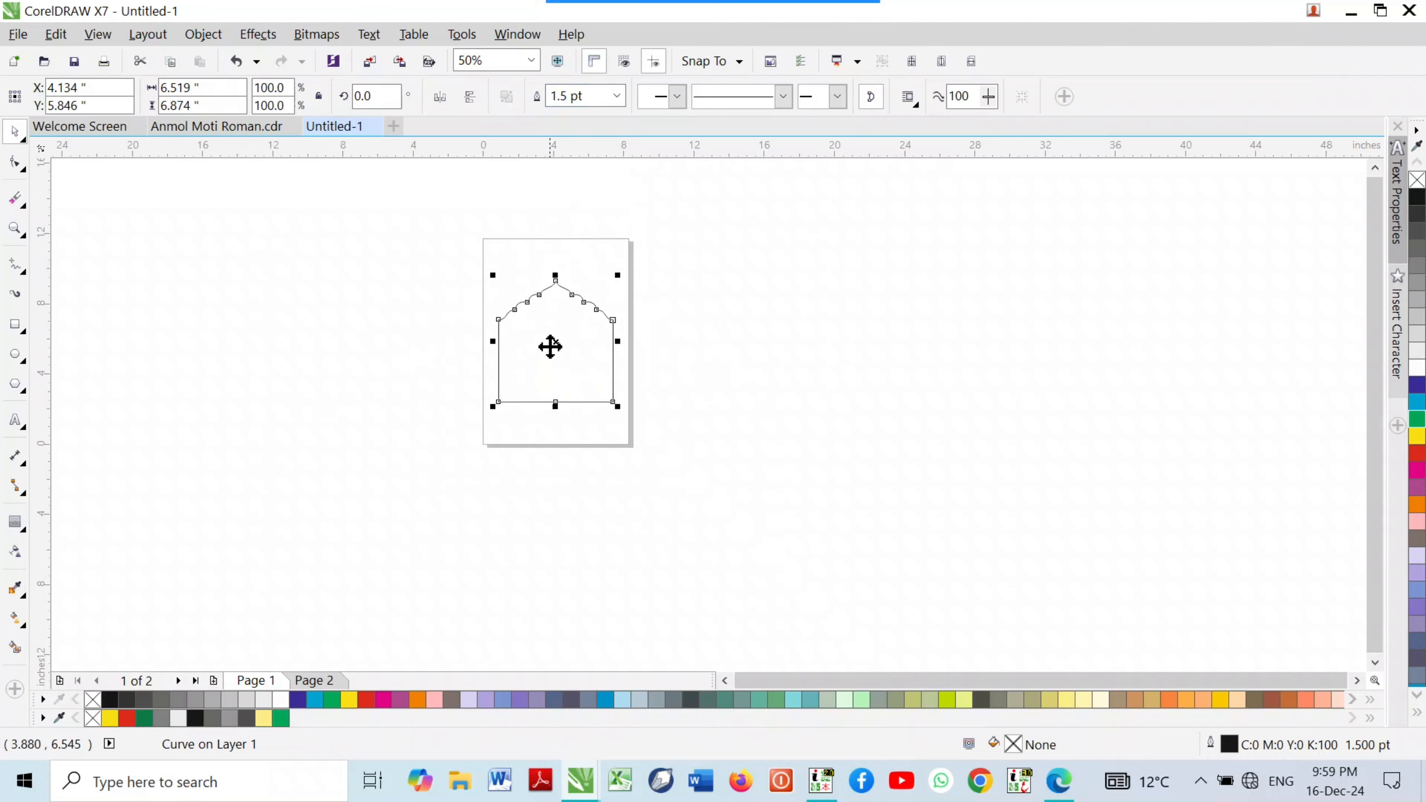
{"action": "left_click_drag", "start_coordinate": [548, 343], "coordinate": [741, 362]}
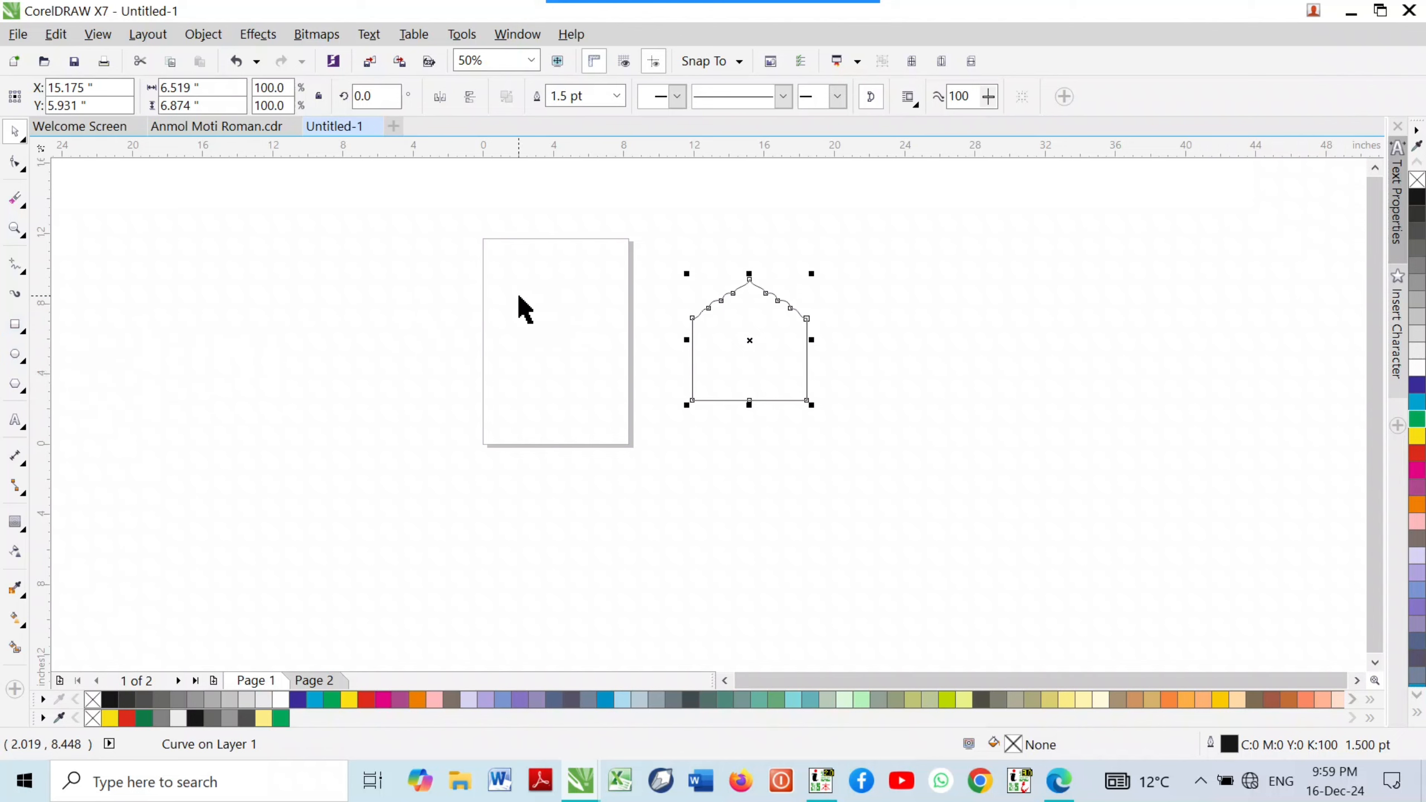
{"action": "scroll", "coordinate": [518, 309], "scroll_direction": "up", "scroll_amount": 1}
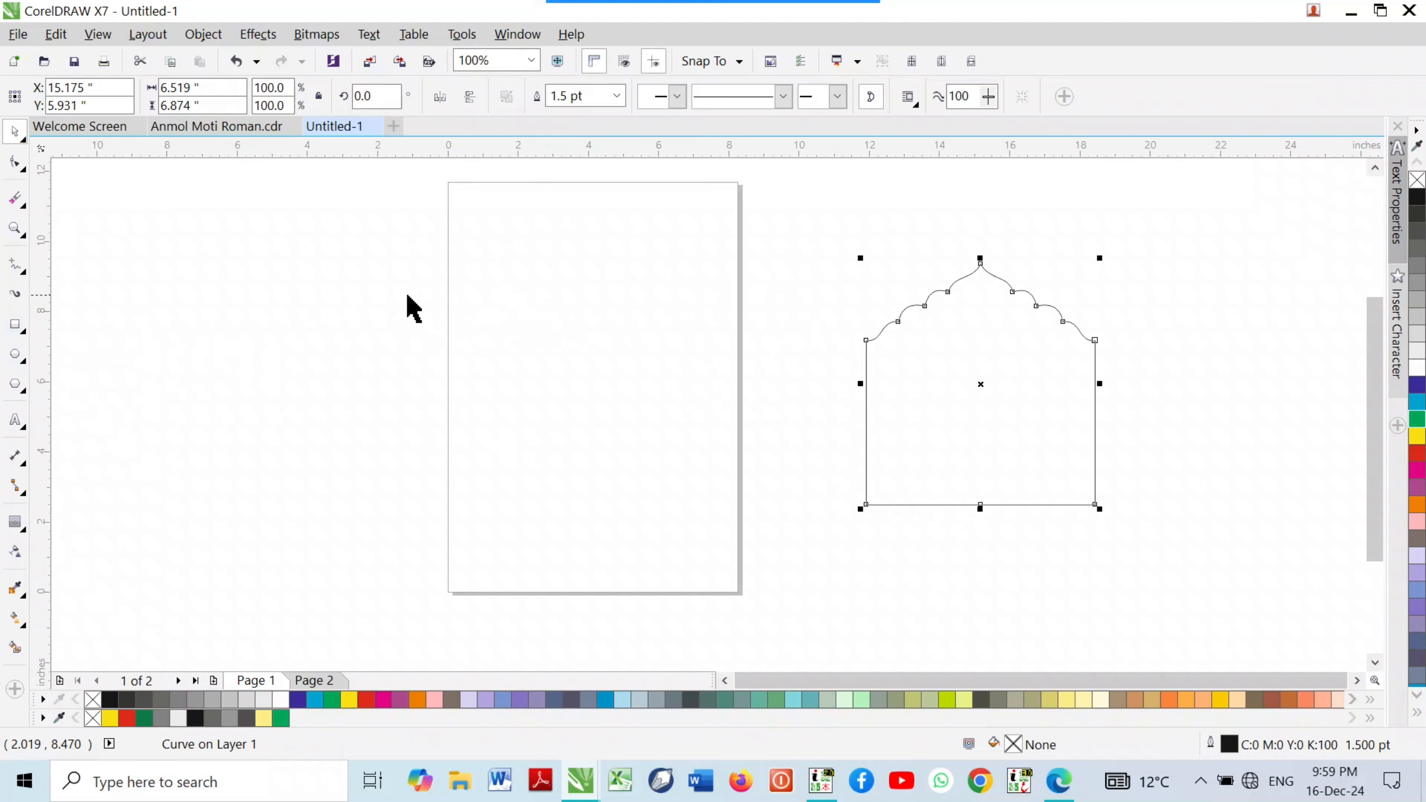
Add a page-sized rectangle of 8.268 by 11.693 inches and centre it on the page
{"action": "double_click", "coordinate": [17, 330]}
{"action": "scroll", "coordinate": [570, 171], "scroll_direction": "up", "scroll_amount": 1}
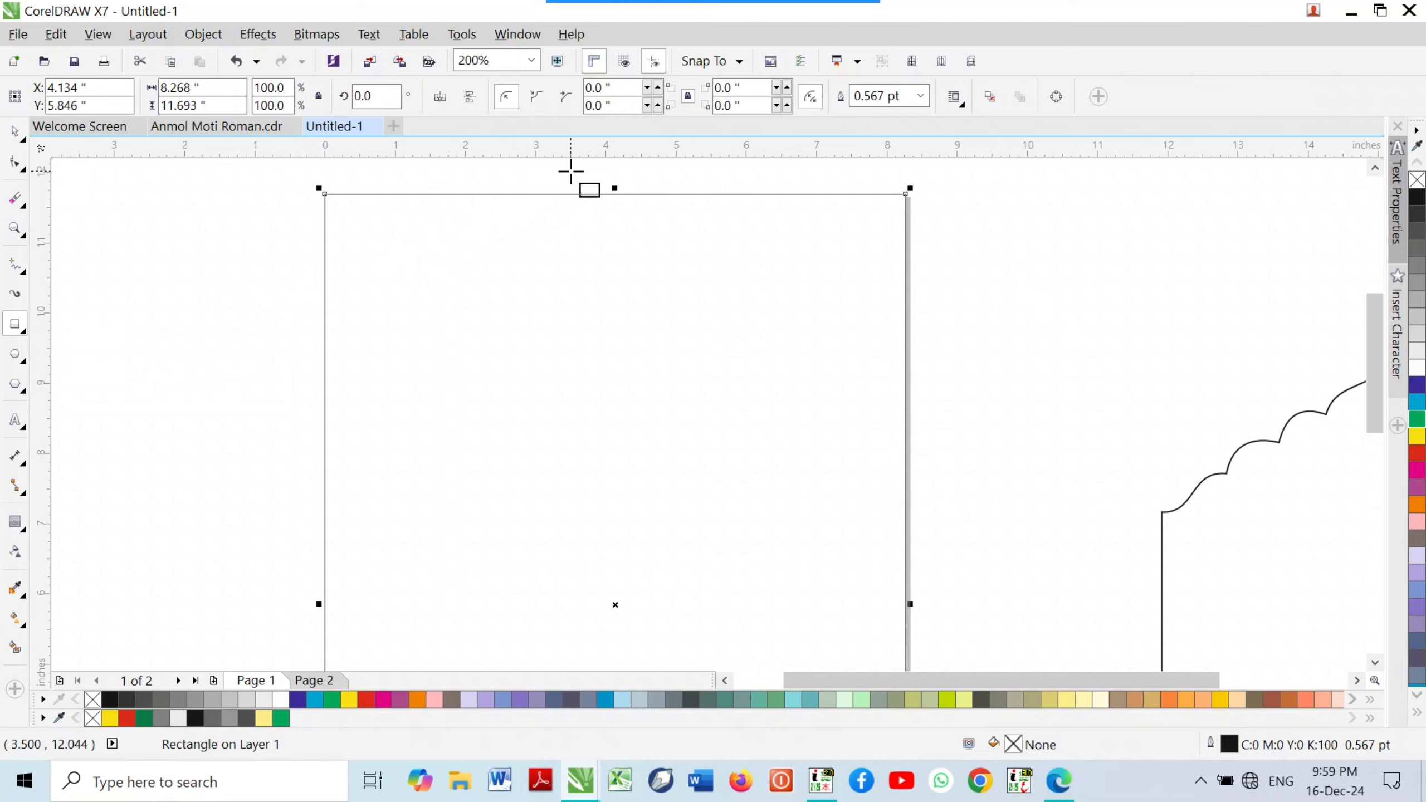
{"action": "left_click", "coordinate": [14, 132]}
{"action": "scroll", "coordinate": [553, 337], "scroll_direction": "down", "scroll_amount": 1}
{"action": "left_click_drag", "start_coordinate": [553, 337], "coordinate": [599, 324]}
{"action": "key", "text": "p"}
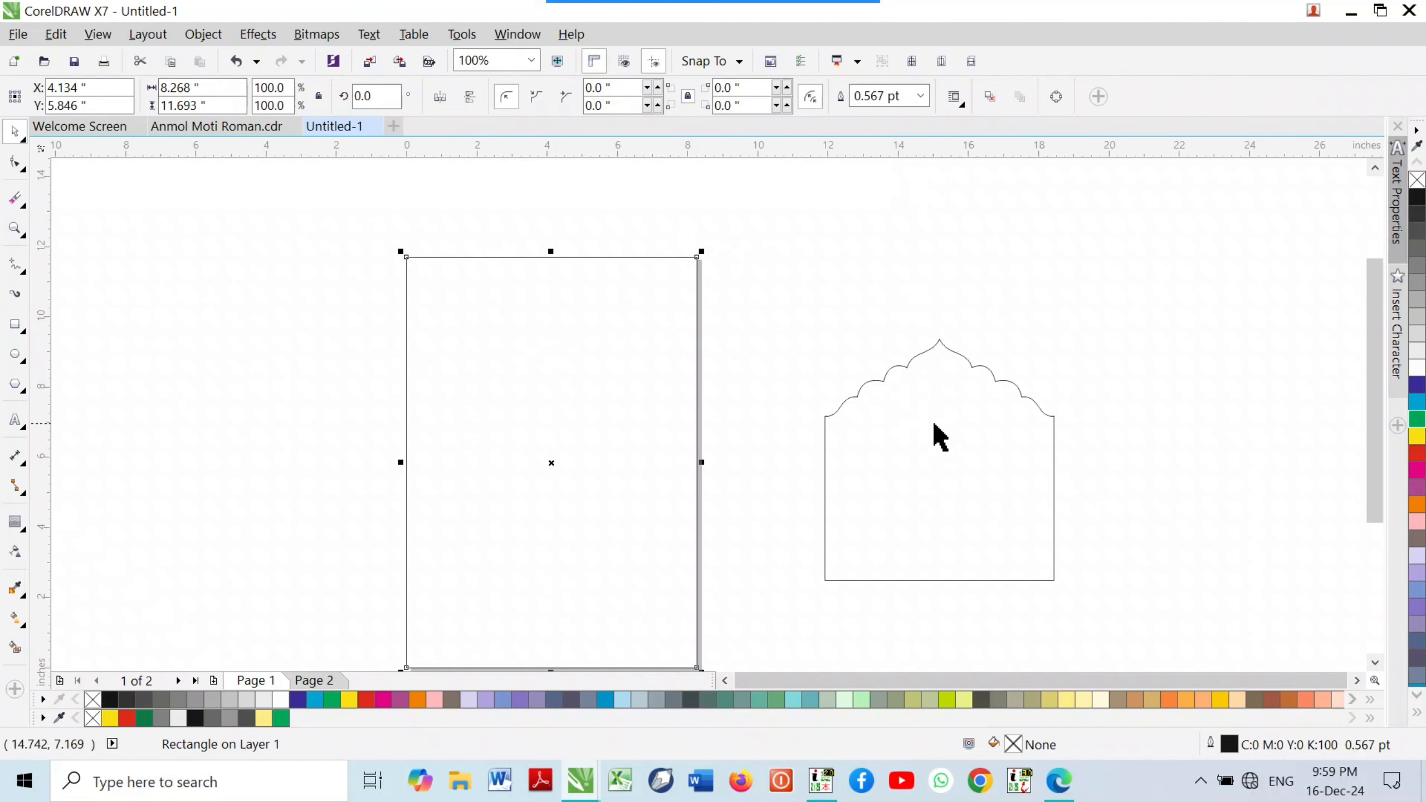
Fill the page-sized rectangle with yellow (C:0 M:0 Y:100 K:0)
{"action": "scroll", "coordinate": [624, 205], "scroll_direction": "up", "scroll_amount": 1}
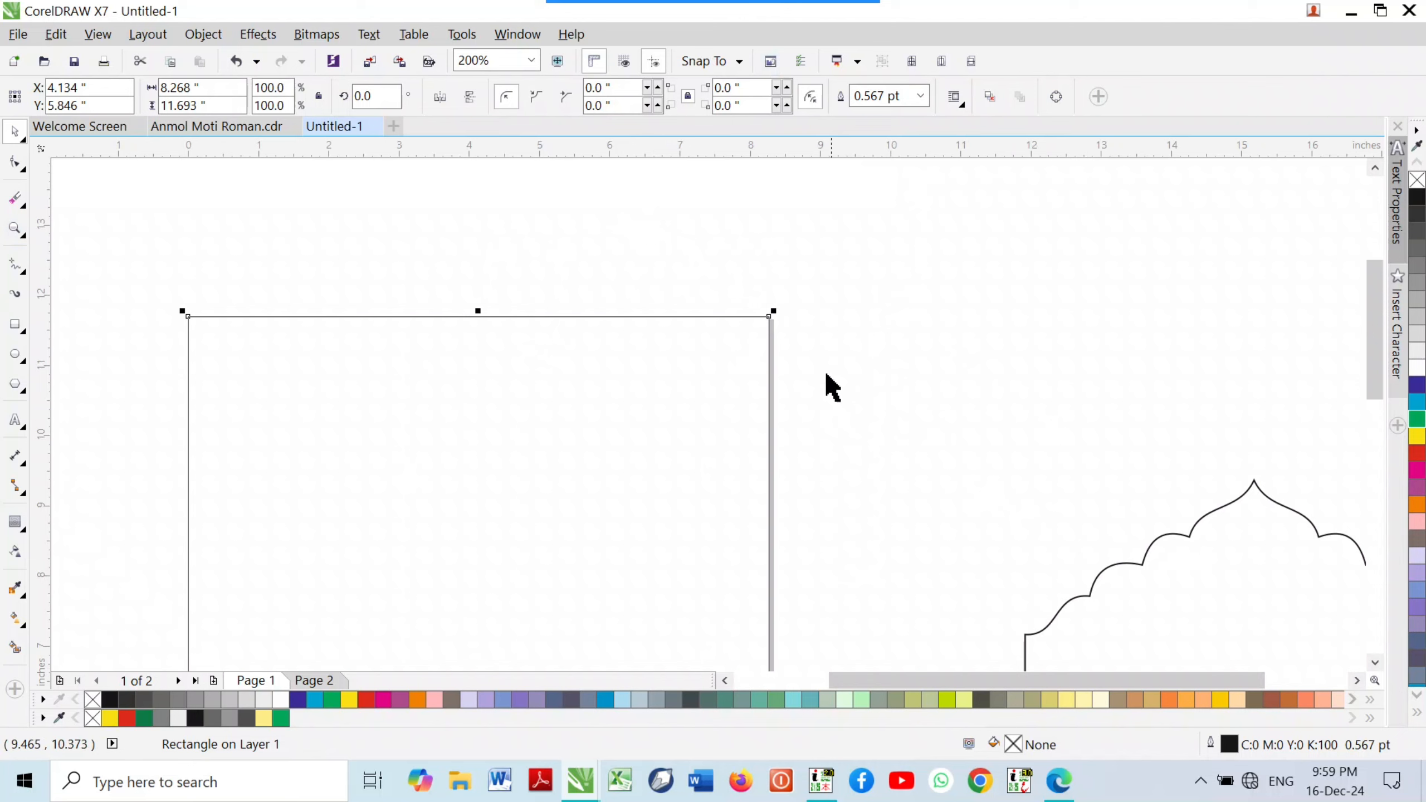
{"action": "scroll", "coordinate": [826, 376], "scroll_direction": "down", "scroll_amount": 2}
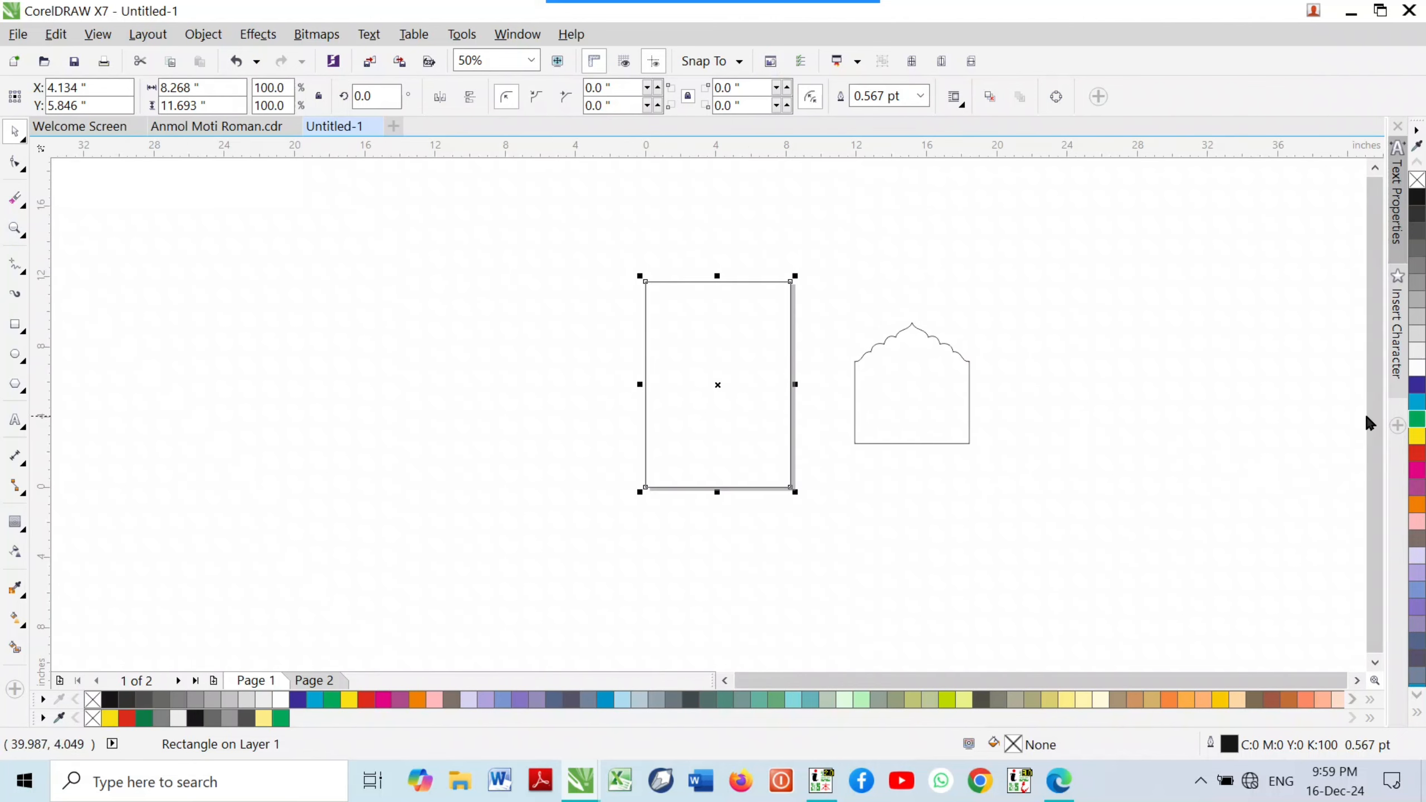
{"action": "left_click", "coordinate": [1417, 436]}
{"action": "scroll", "coordinate": [902, 283], "scroll_direction": "up", "scroll_amount": 1}
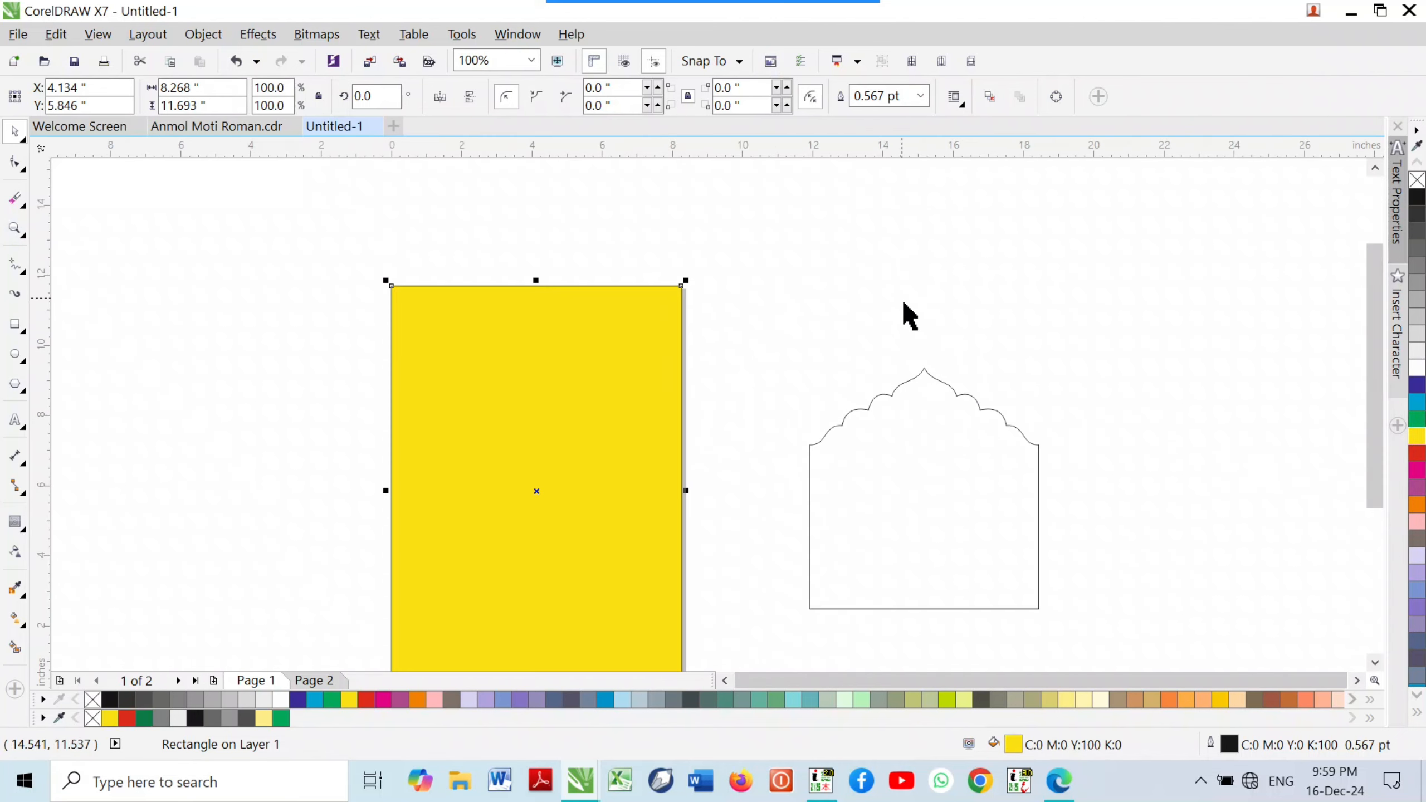
Move the arch onto the upper part of the yellow rectangle and scale it proportionally to about 121.2%
{"action": "left_click_drag", "start_coordinate": [901, 446], "coordinate": [533, 349]}
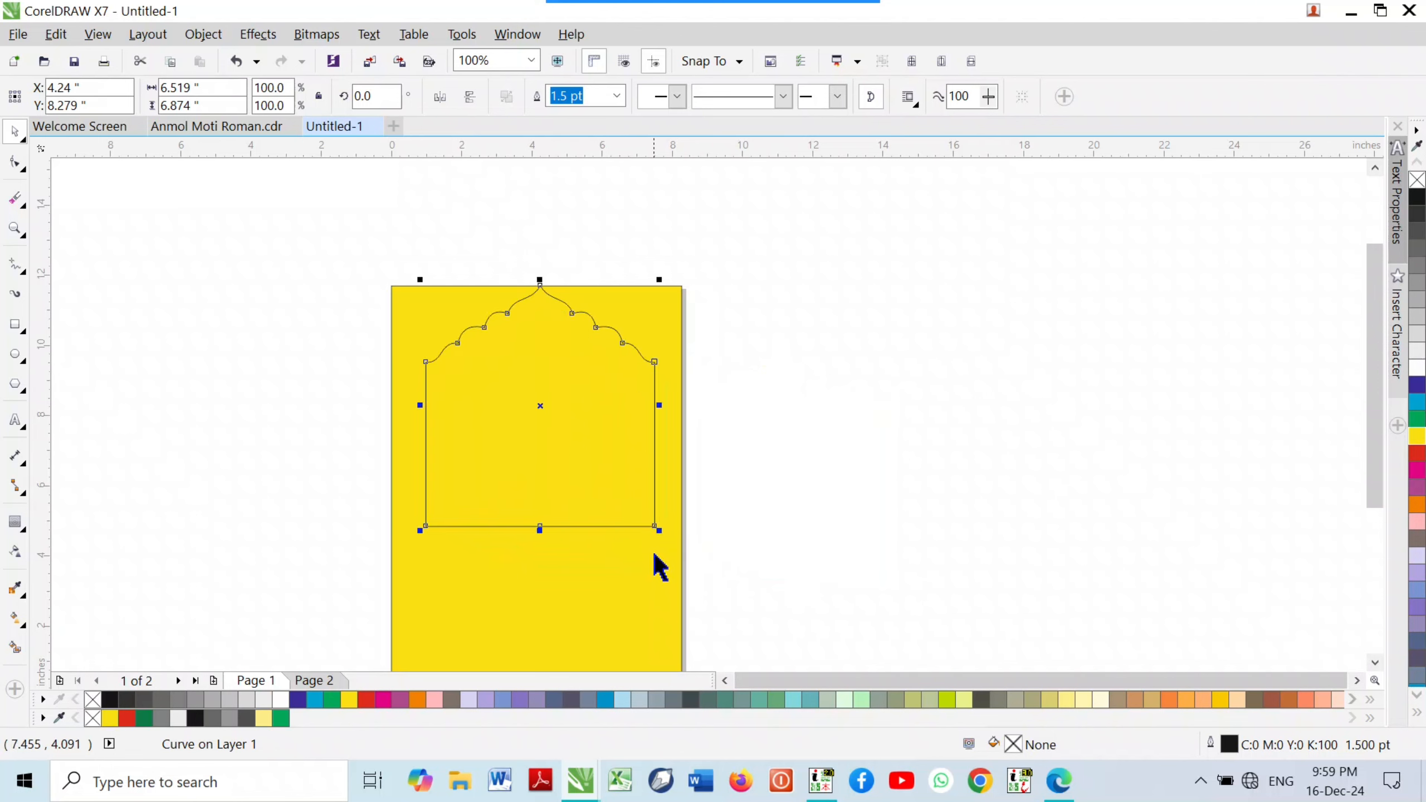
{"action": "left_click_drag", "start_coordinate": [659, 533], "coordinate": [688, 559]}
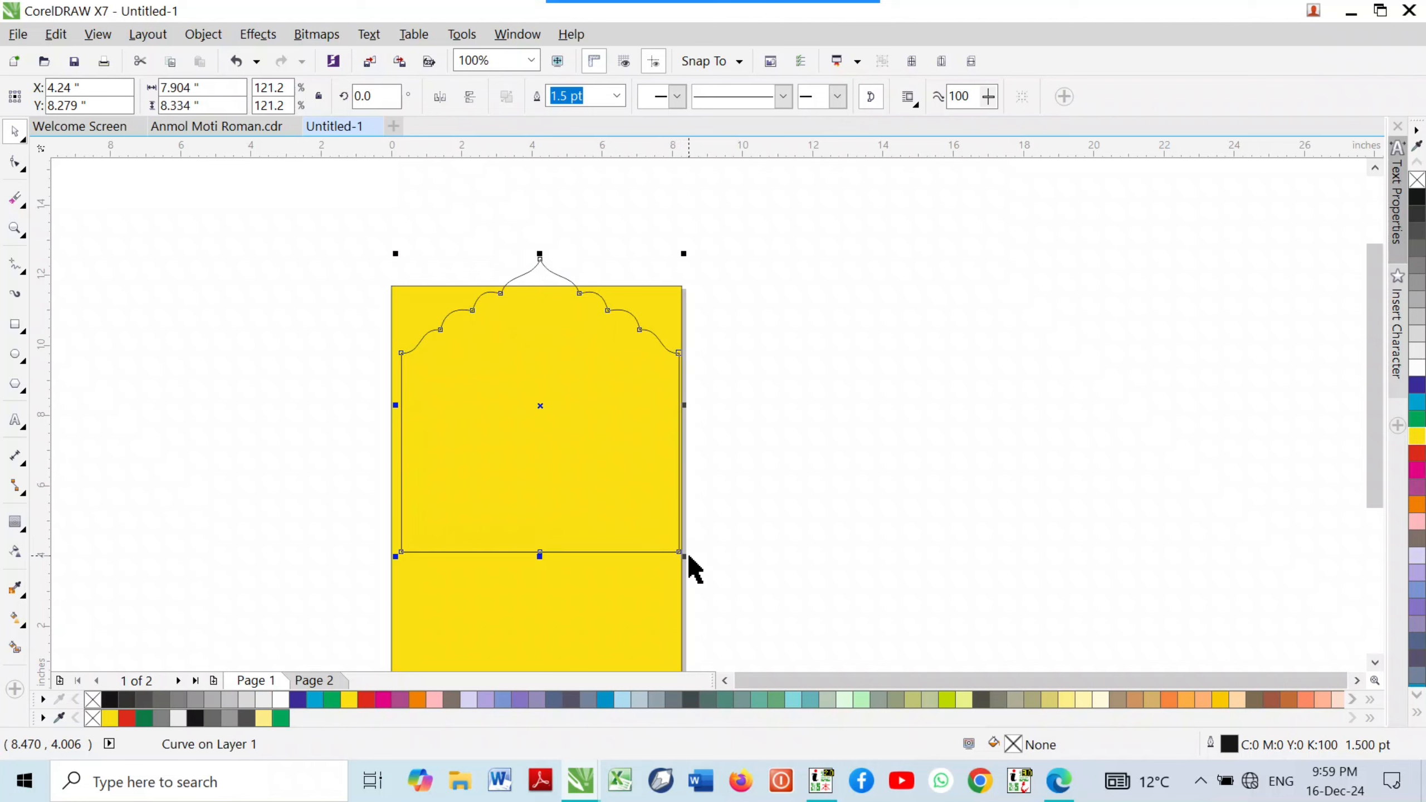
{"action": "scroll", "coordinate": [610, 329], "scroll_direction": "up", "scroll_amount": 2}
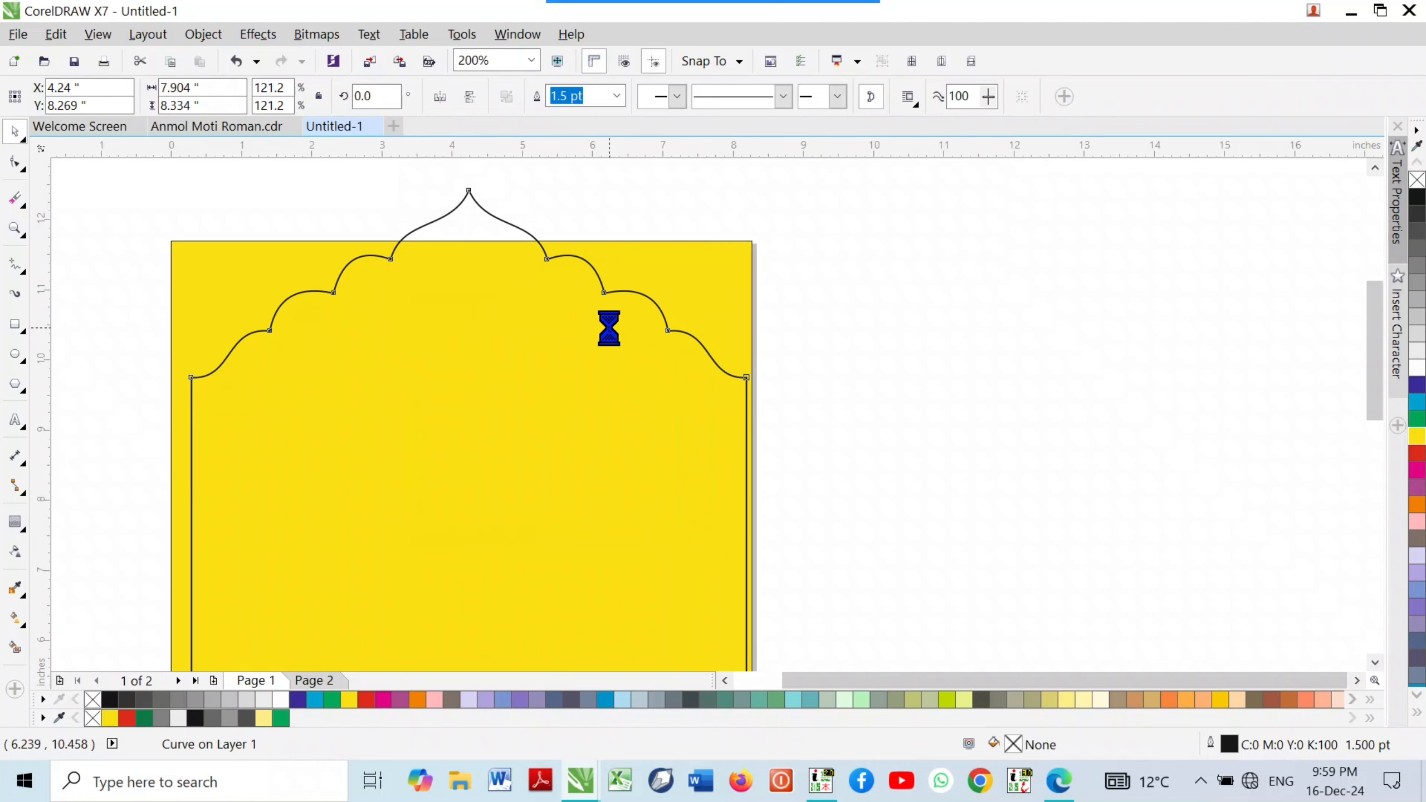
Scale the arch proportionally to about 129.4% and move it so it is centred horizontally with its tip near the yellow rectangle's upper edge
{"action": "scroll", "coordinate": [583, 275], "scroll_direction": "down", "scroll_amount": 2}
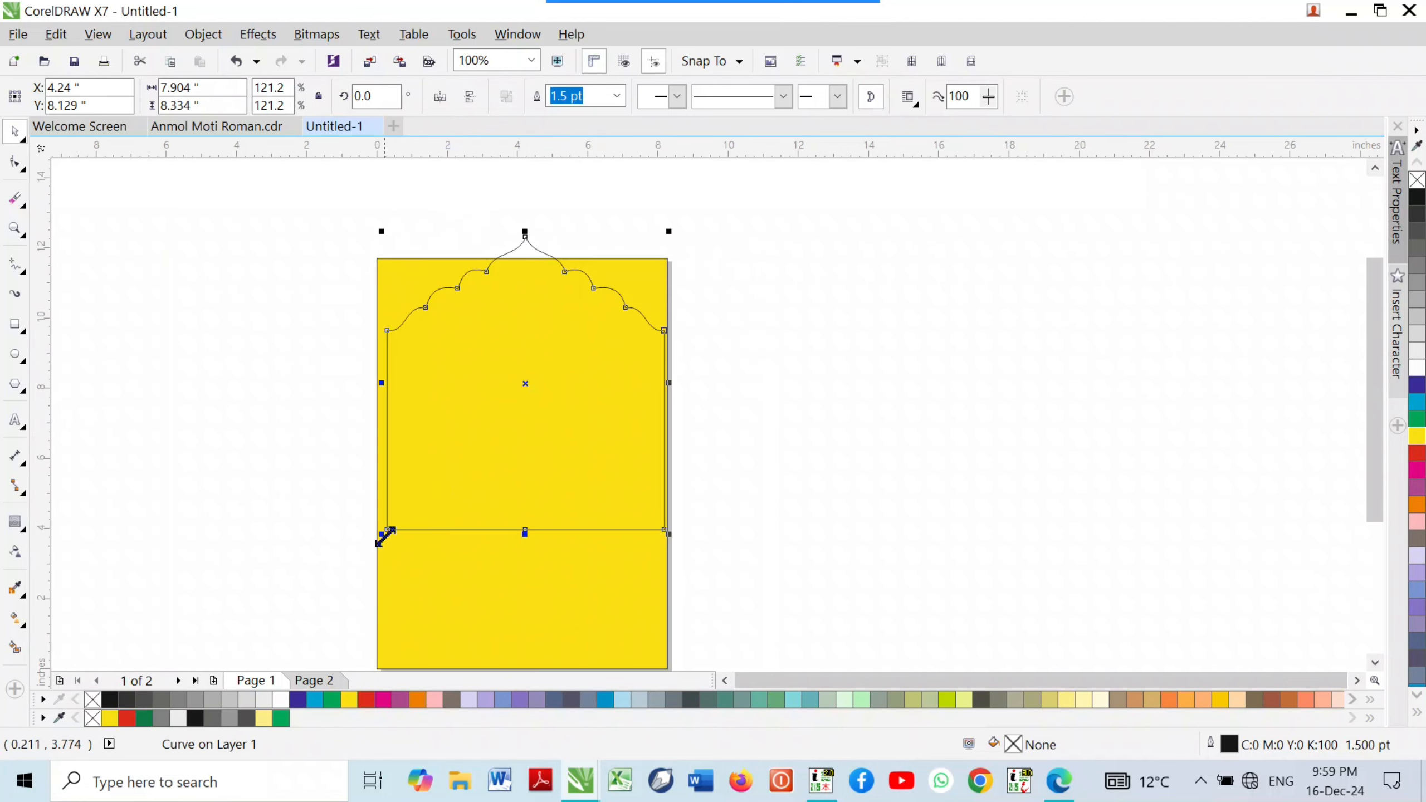
{"action": "left_click_drag", "start_coordinate": [383, 534], "coordinate": [373, 573]}
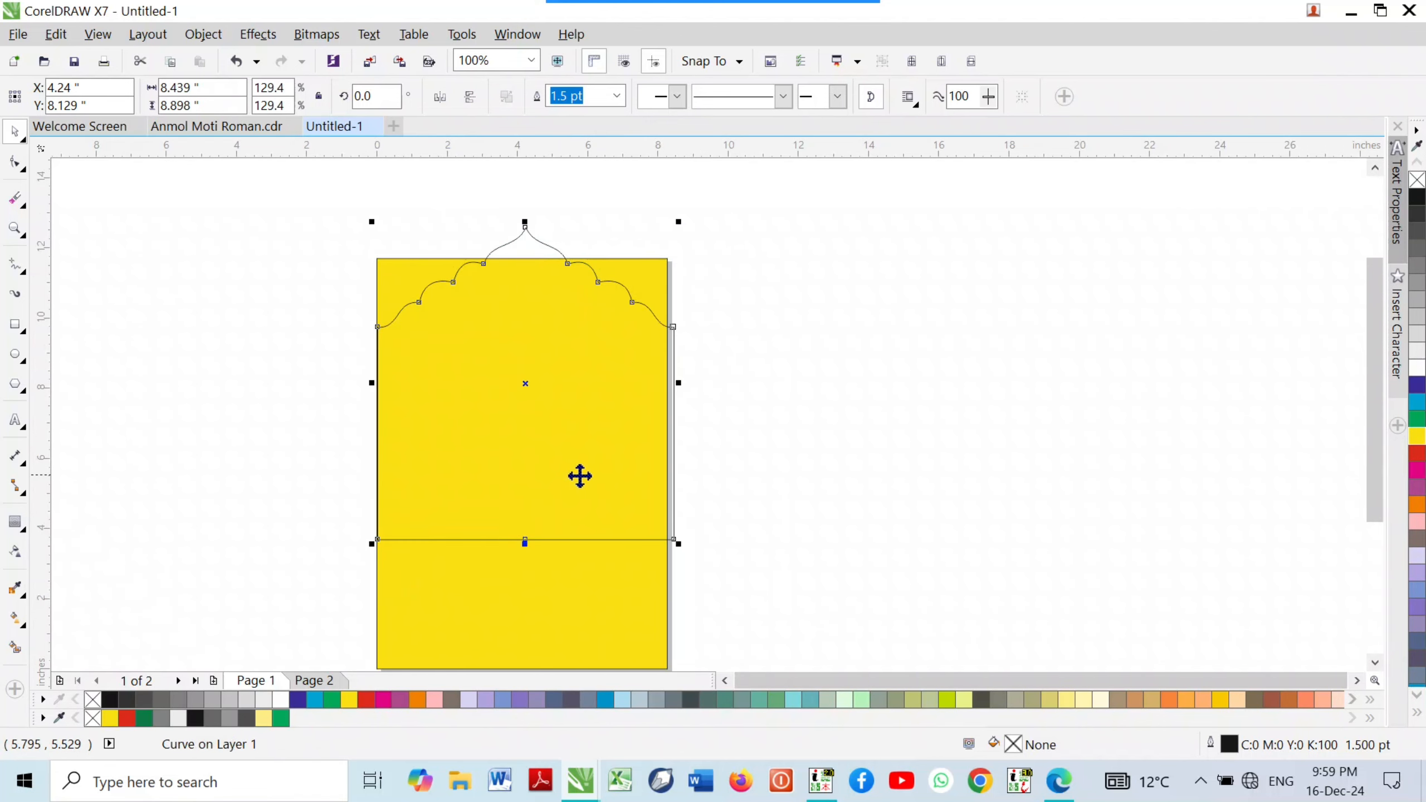
{"action": "left_click_drag", "start_coordinate": [579, 476], "coordinate": [576, 556]}
{"action": "scroll", "coordinate": [633, 383], "scroll_direction": "up", "scroll_amount": 2}
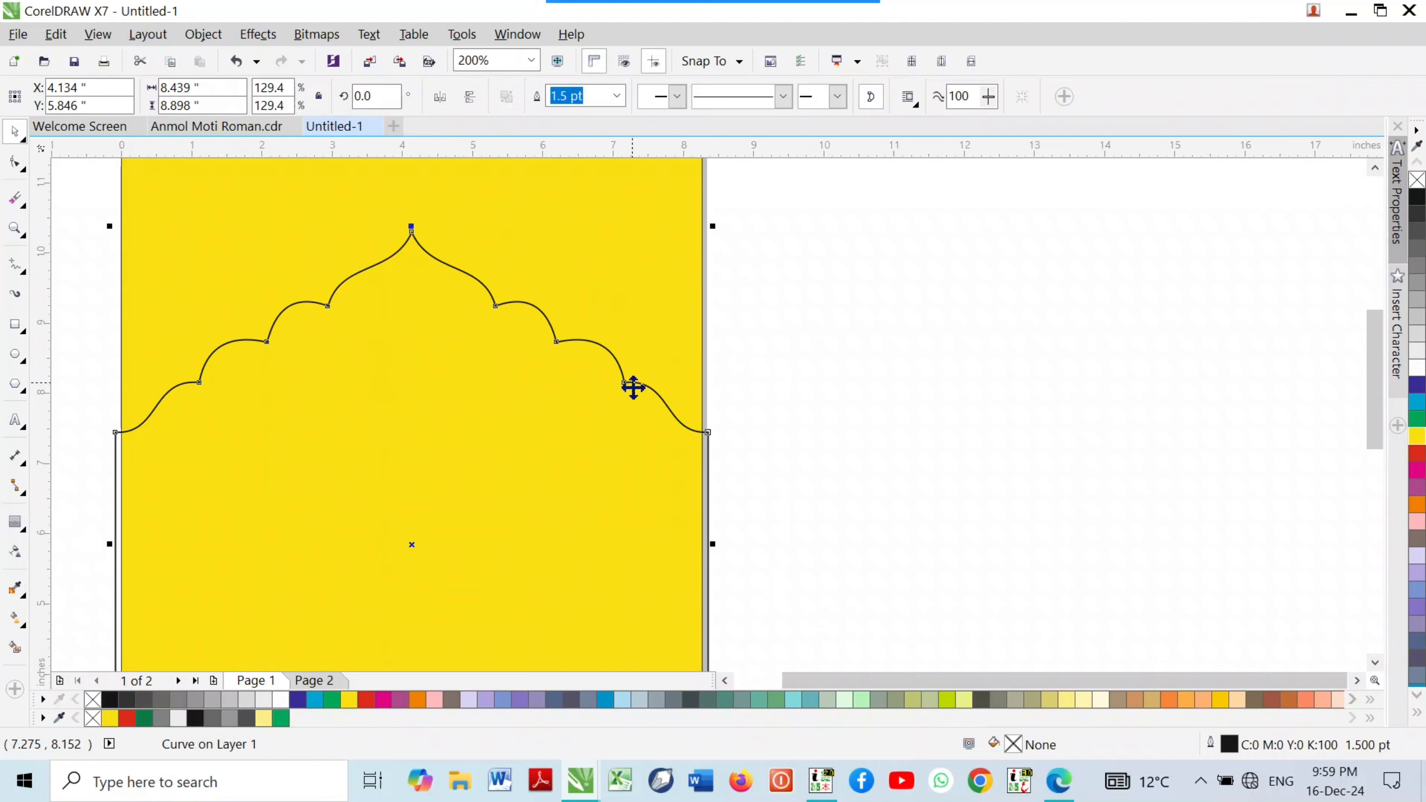
{"action": "scroll", "coordinate": [633, 386], "scroll_direction": "down", "scroll_amount": 2}
{"action": "left_click_drag", "start_coordinate": [538, 471], "coordinate": [541, 414]}
Fine-tune the arch's vertical position so its tip just touches the yellow rectangle's upper edge, with the centre at Y 7.219 inches
{"action": "scroll", "coordinate": [522, 272], "scroll_direction": "up", "scroll_amount": 6}
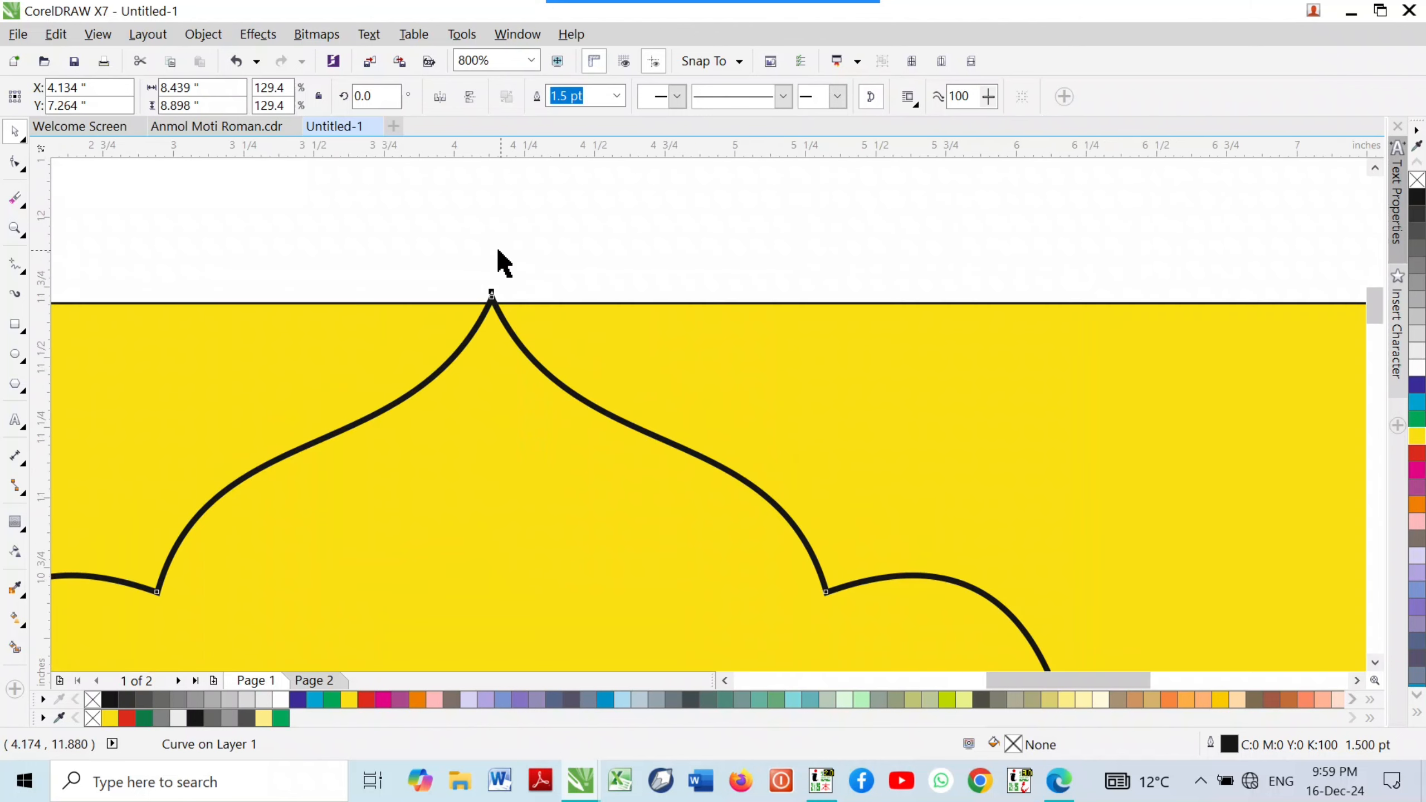
{"action": "scroll", "coordinate": [502, 316], "scroll_direction": "up", "scroll_amount": 1}
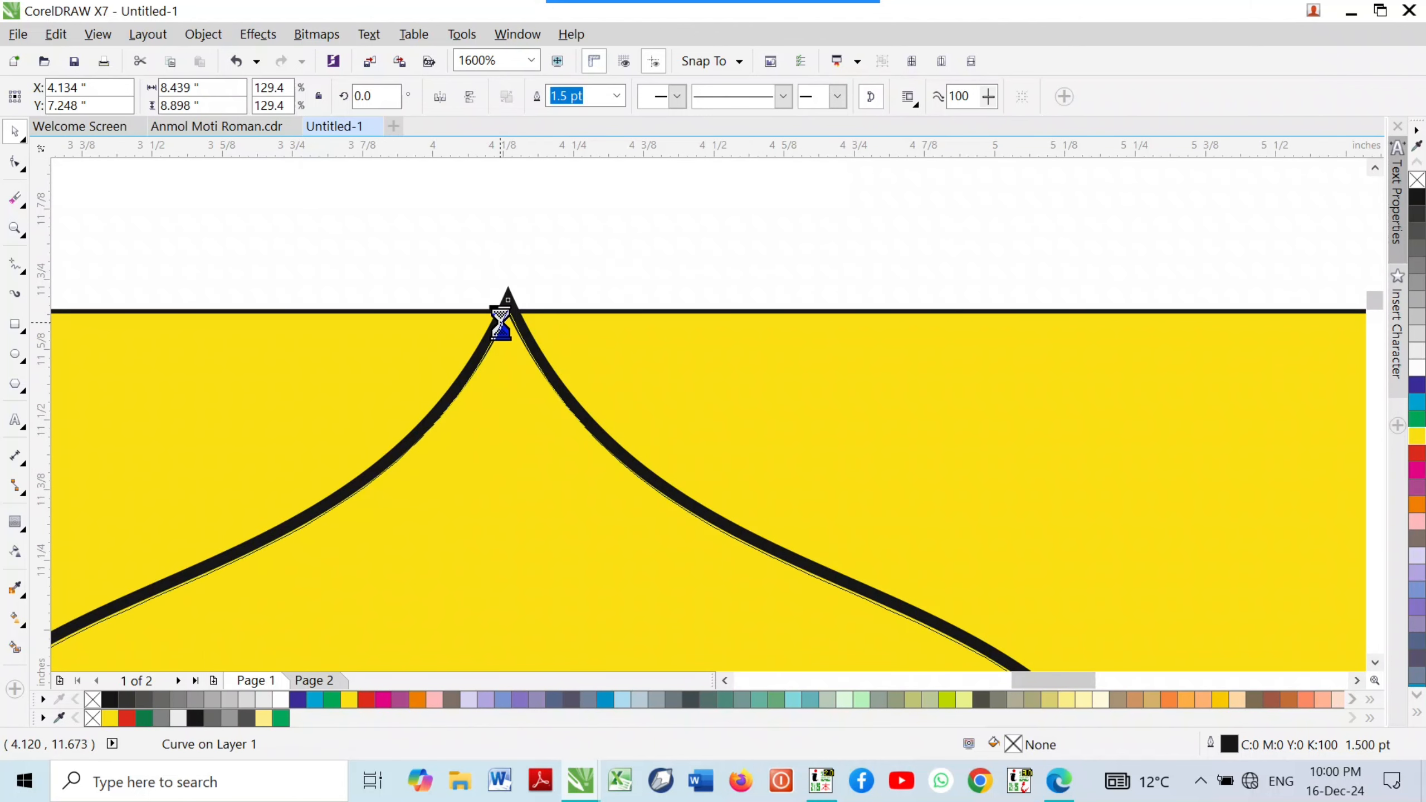
{"action": "left_click_drag", "start_coordinate": [501, 318], "coordinate": [545, 351]}
{"action": "scroll", "coordinate": [502, 337], "scroll_direction": "up", "scroll_amount": 2}
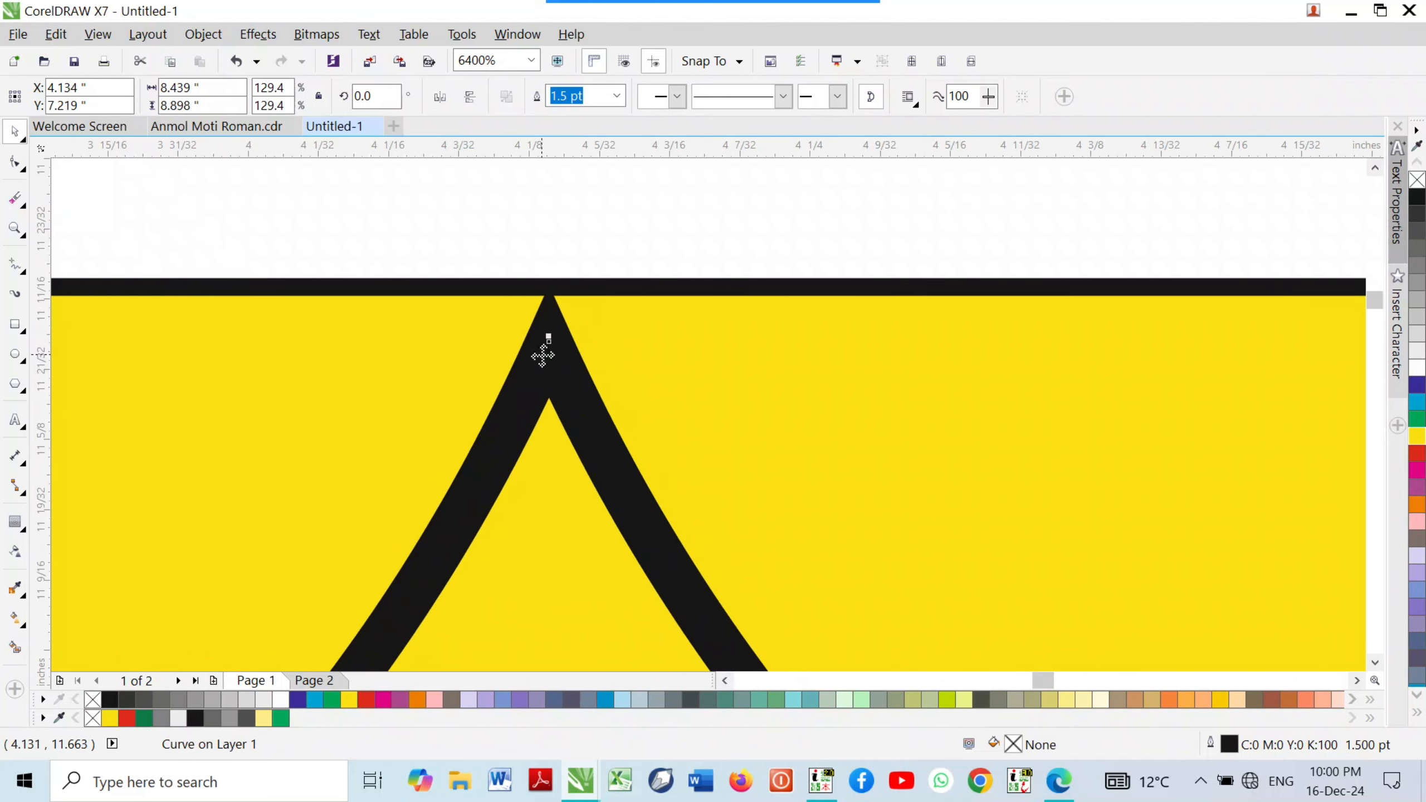
{"action": "left_click", "coordinate": [547, 341]}
{"action": "scroll", "coordinate": [551, 338], "scroll_direction": "down", "scroll_amount": 3}
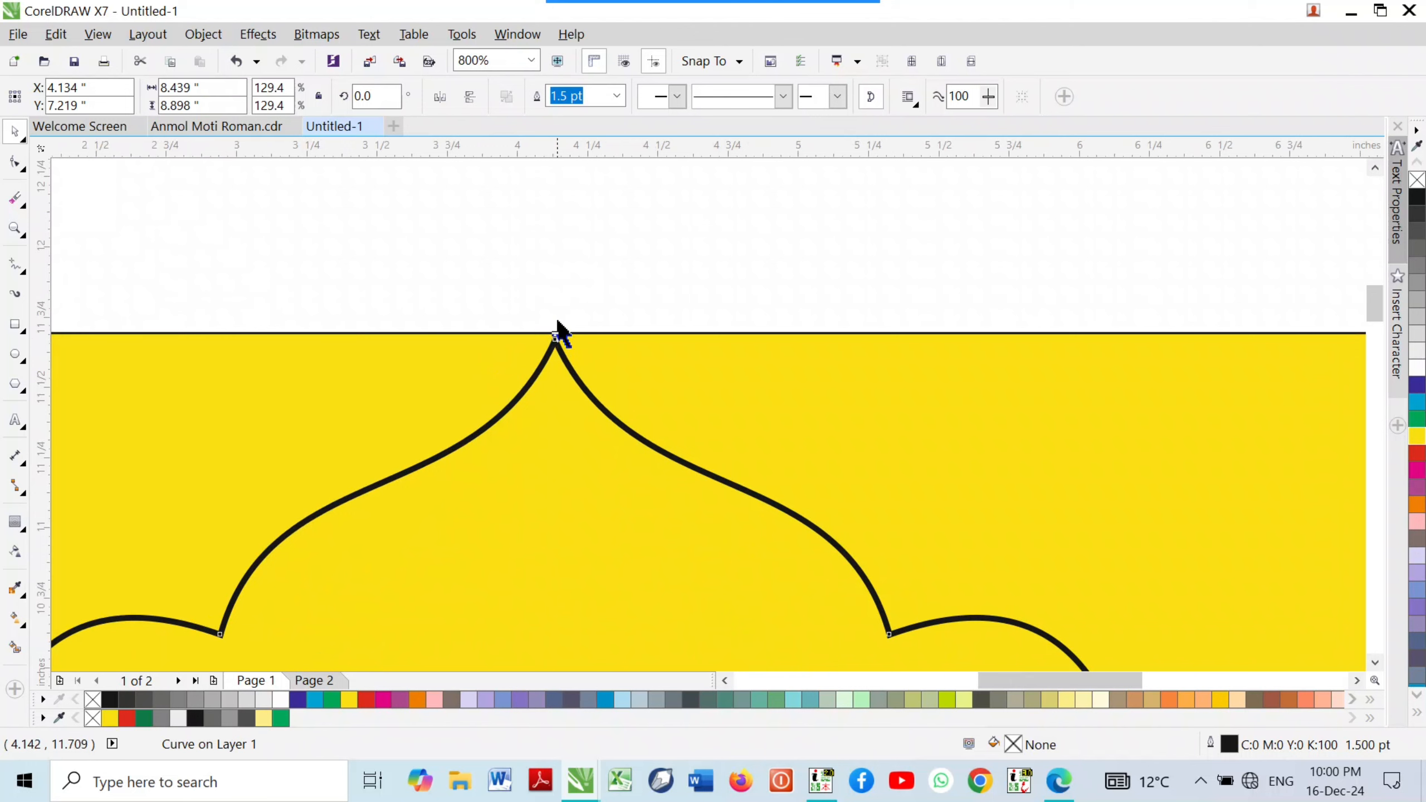
{"action": "scroll", "coordinate": [557, 331], "scroll_direction": "down", "scroll_amount": 2}
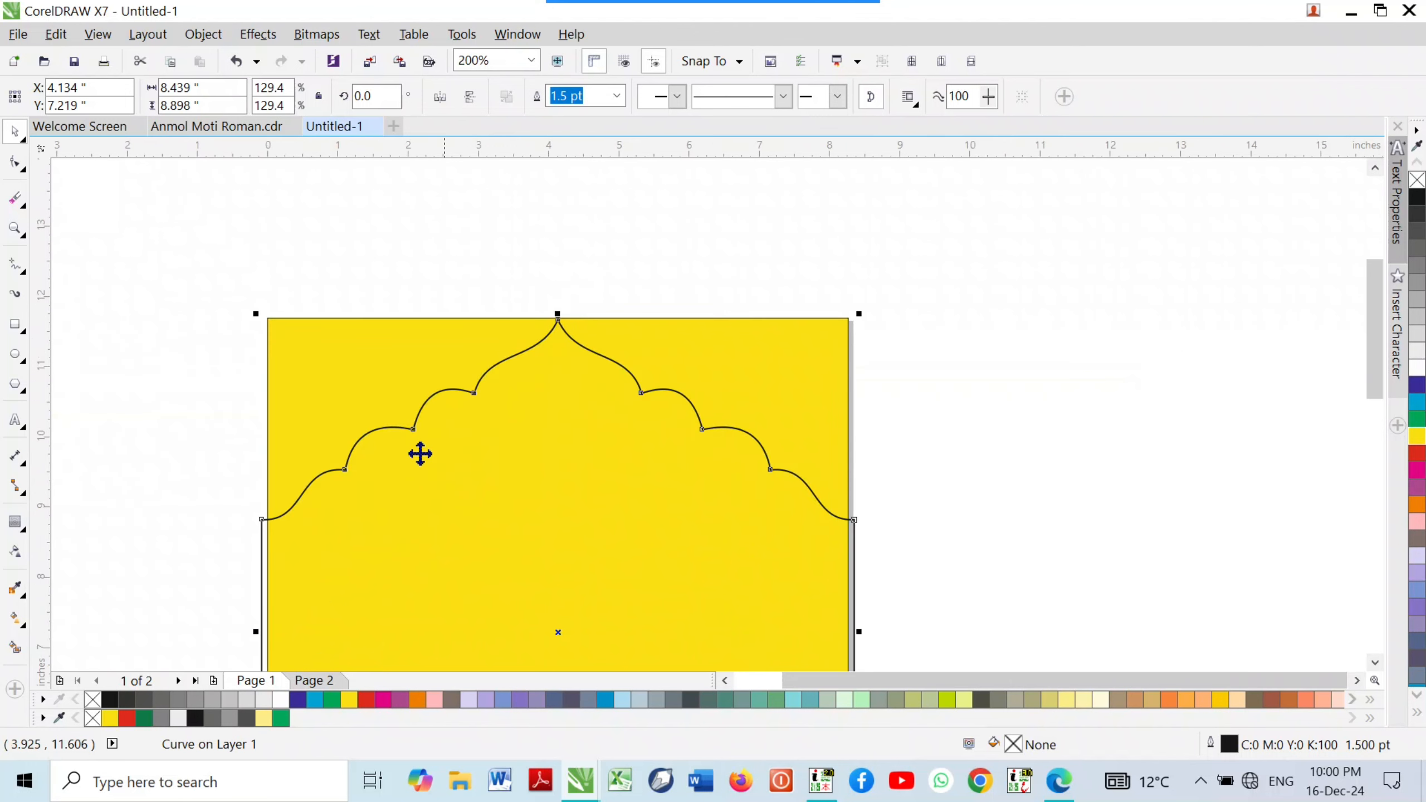
Use Smart Fill on the area above the arch with light yellow (C:0 M:0 Y:60 K:0) and a 0.5 pt black outline
{"action": "left_click", "coordinate": [17, 649]}
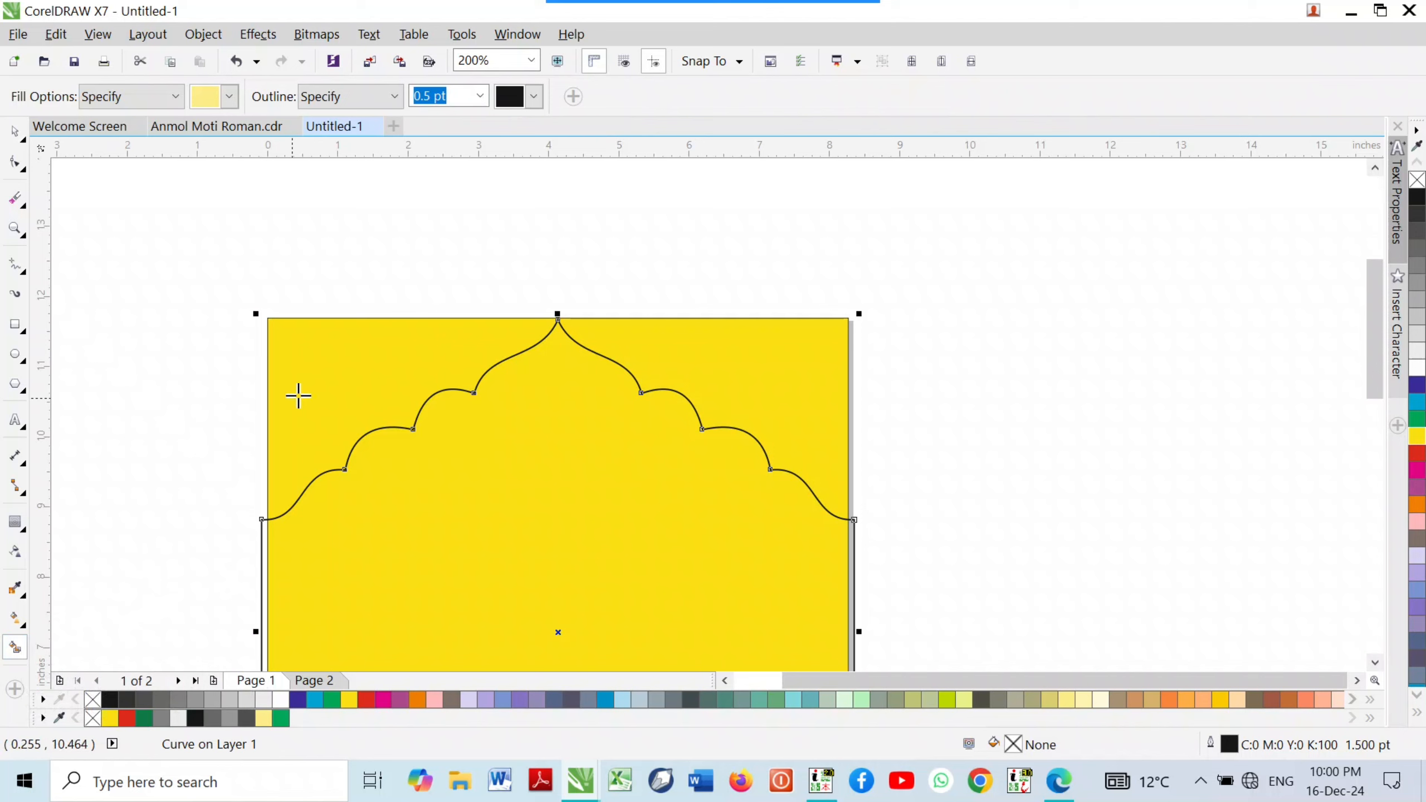
{"action": "left_click", "coordinate": [339, 369]}
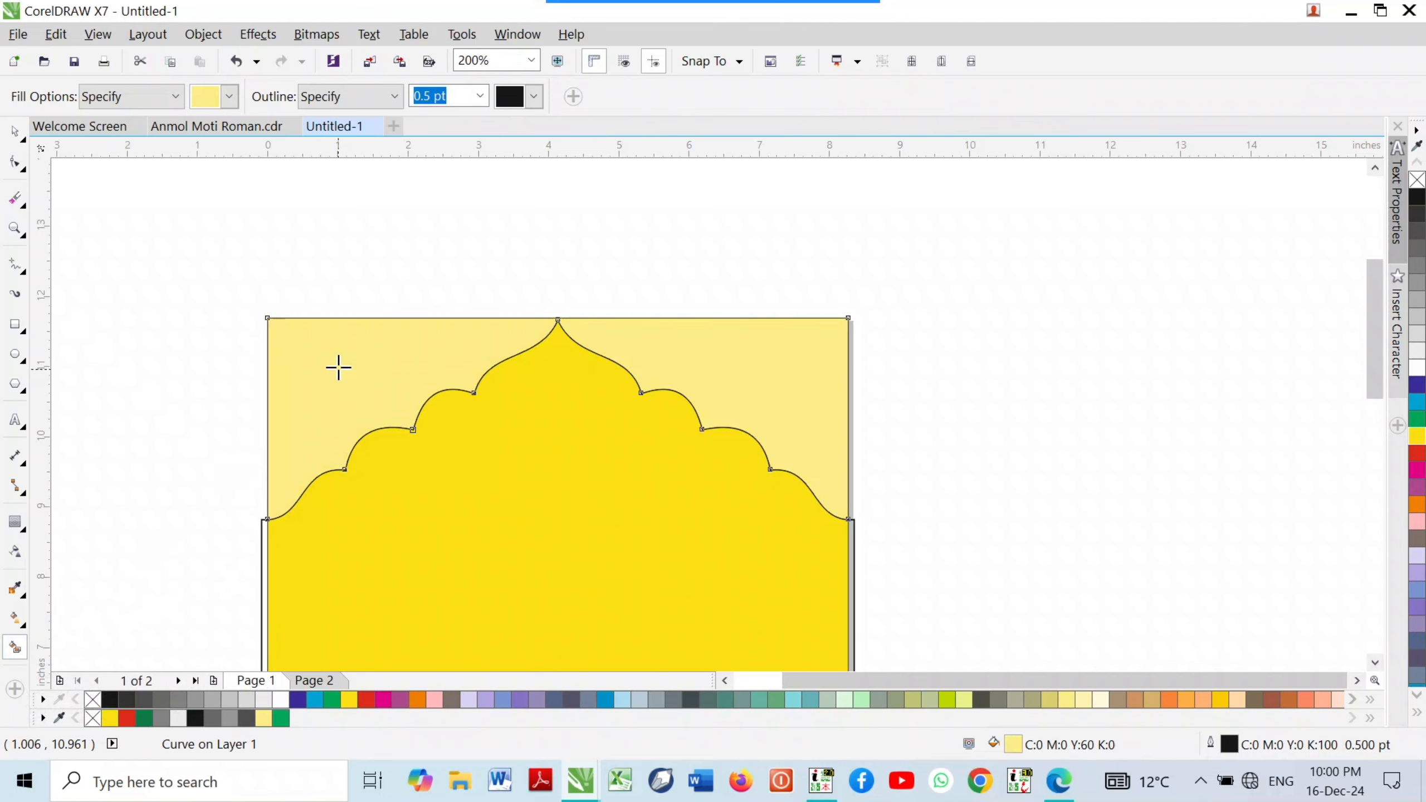
{"action": "scroll", "coordinate": [446, 222], "scroll_direction": "down", "scroll_amount": 1}
{"action": "left_click", "coordinate": [13, 132]}
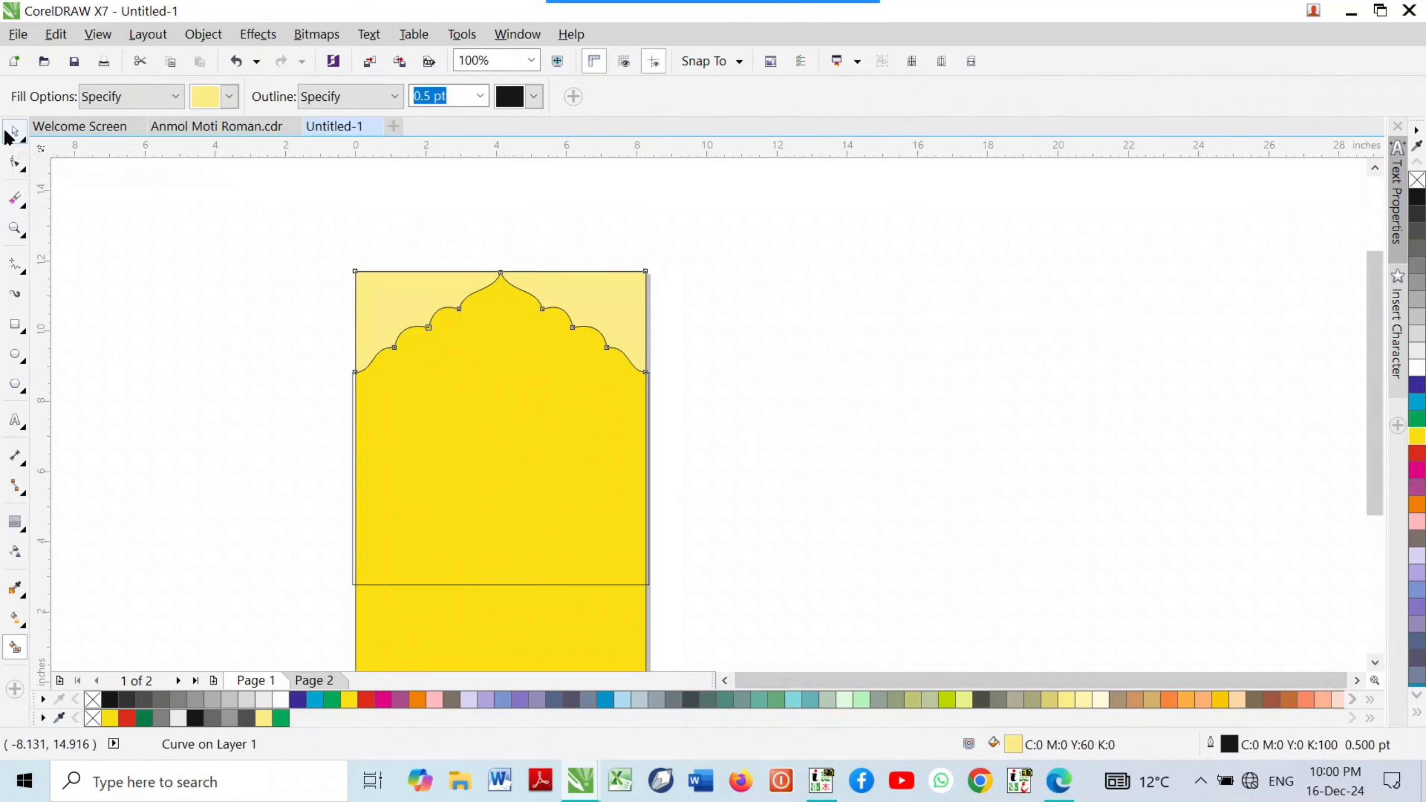
Move the outlined arch off the page to the right and set its outline width to 3.0 pt
{"action": "left_click", "coordinate": [350, 404]}
{"action": "left_click_drag", "start_coordinate": [542, 432], "coordinate": [966, 431]}
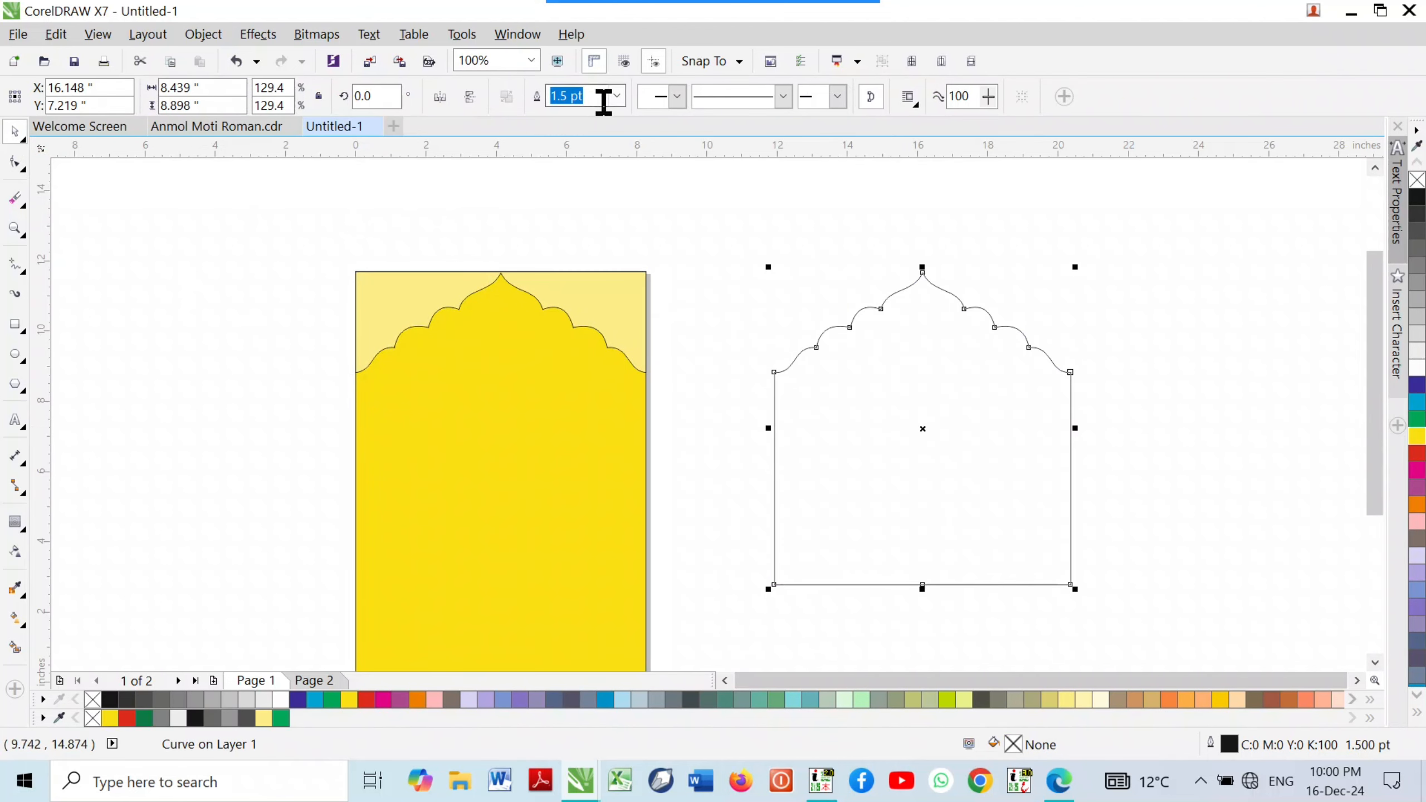
{"action": "left_click", "coordinate": [616, 95]}
{"action": "left_click", "coordinate": [583, 236]}
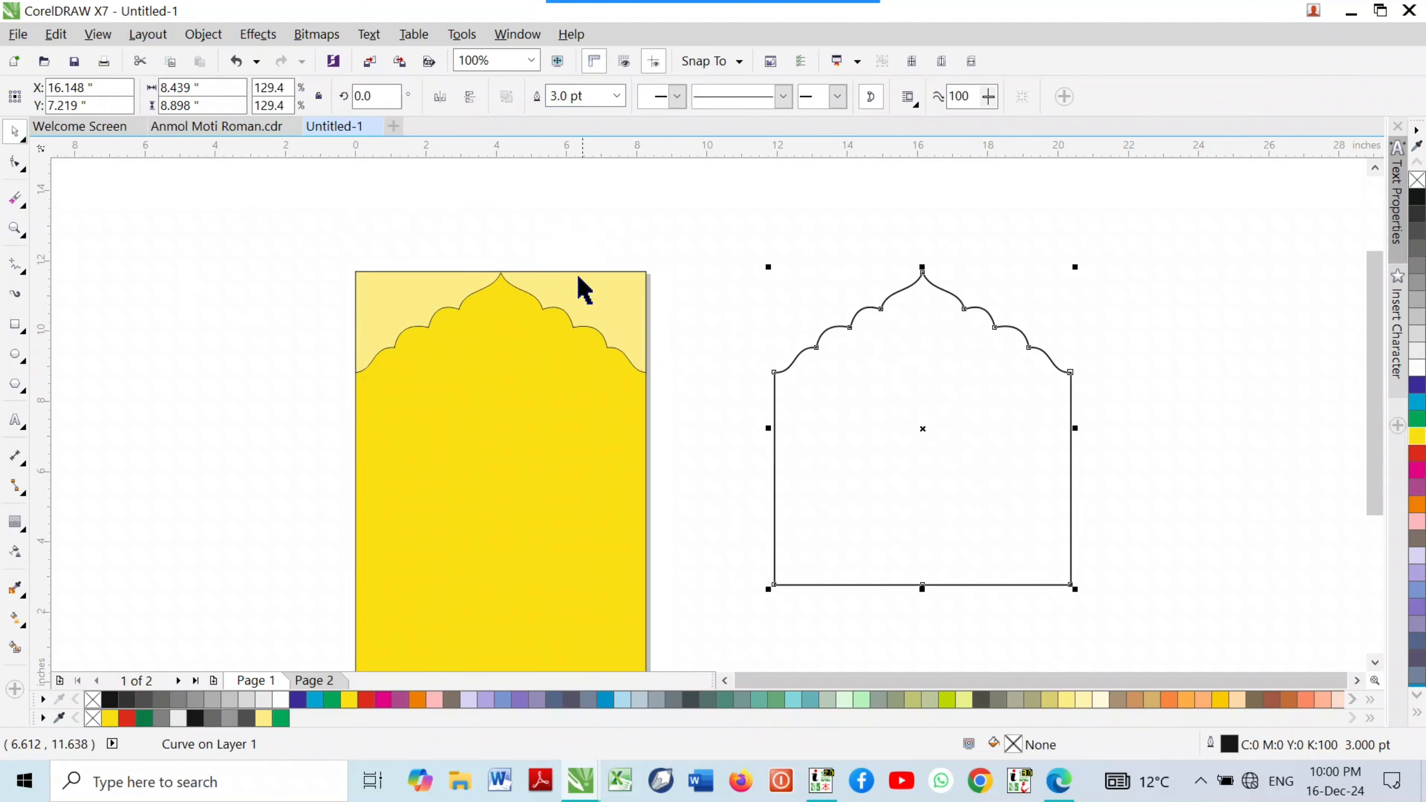
{"action": "left_click", "coordinate": [336, 200]}
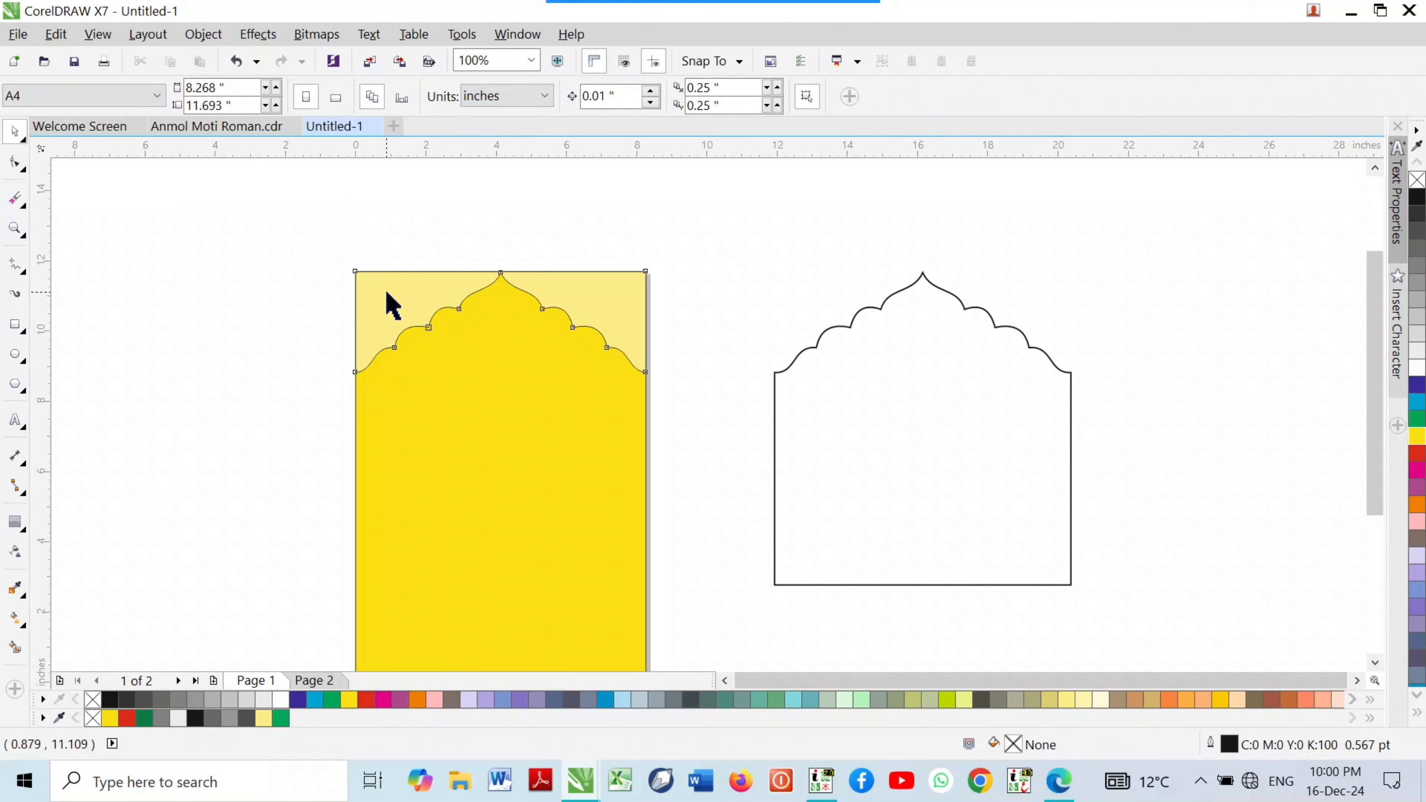
Try moving the light yellow scalloped piece off the page to the upper left, and undo the move
{"action": "left_click_drag", "start_coordinate": [393, 307], "coordinate": [132, 215]}
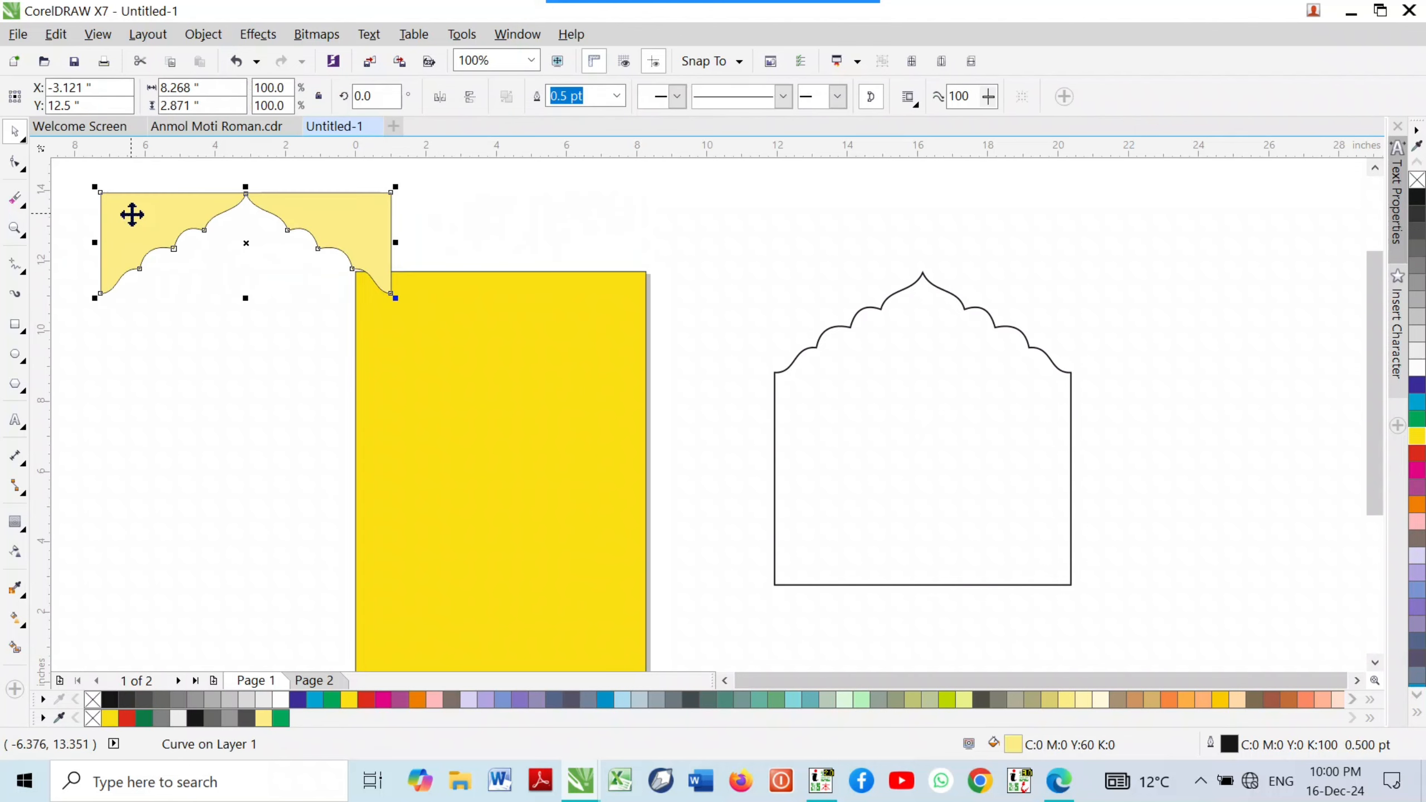
{"action": "key", "text": "ctrl+z"}
{"action": "scroll", "coordinate": [362, 191], "scroll_direction": "down", "scroll_amount": 1}
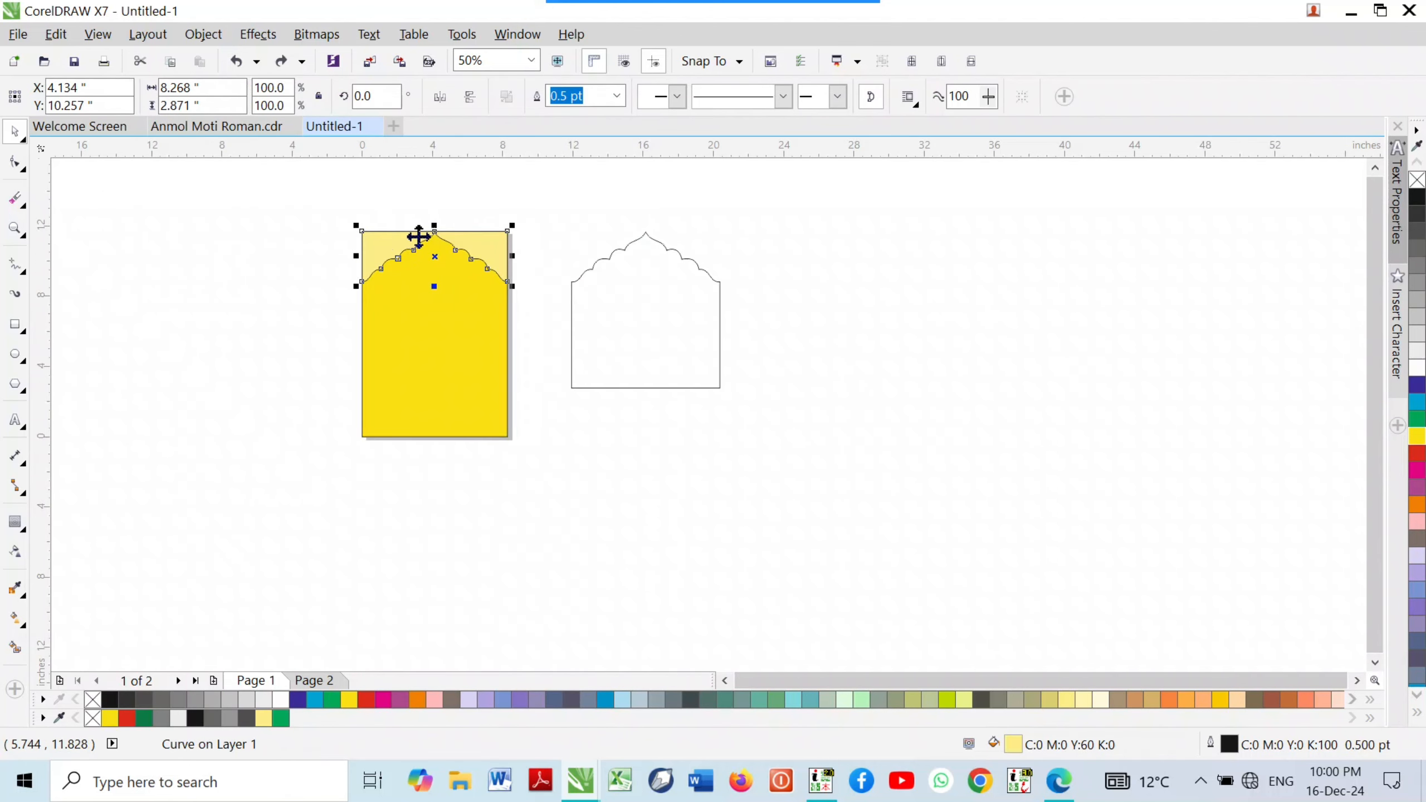
{"action": "scroll", "coordinate": [368, 224], "scroll_direction": "up", "scroll_amount": 1}
{"action": "scroll", "coordinate": [373, 321], "scroll_direction": "down", "scroll_amount": 1}
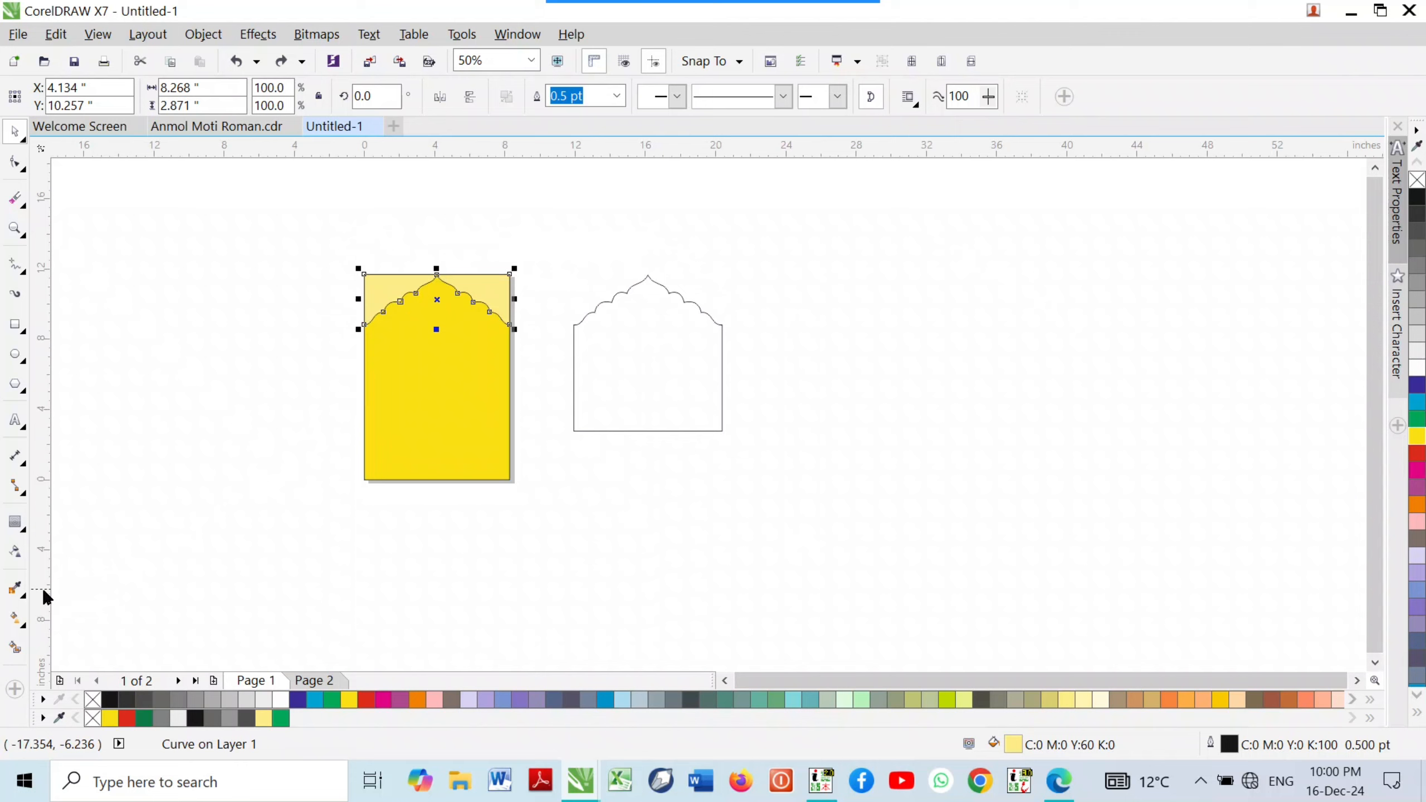
Create a Smart Fill shape from the area below the scallops and recolour it blue (C:100 M:100 Y:0 K:0)
{"action": "left_click", "coordinate": [13, 650]}
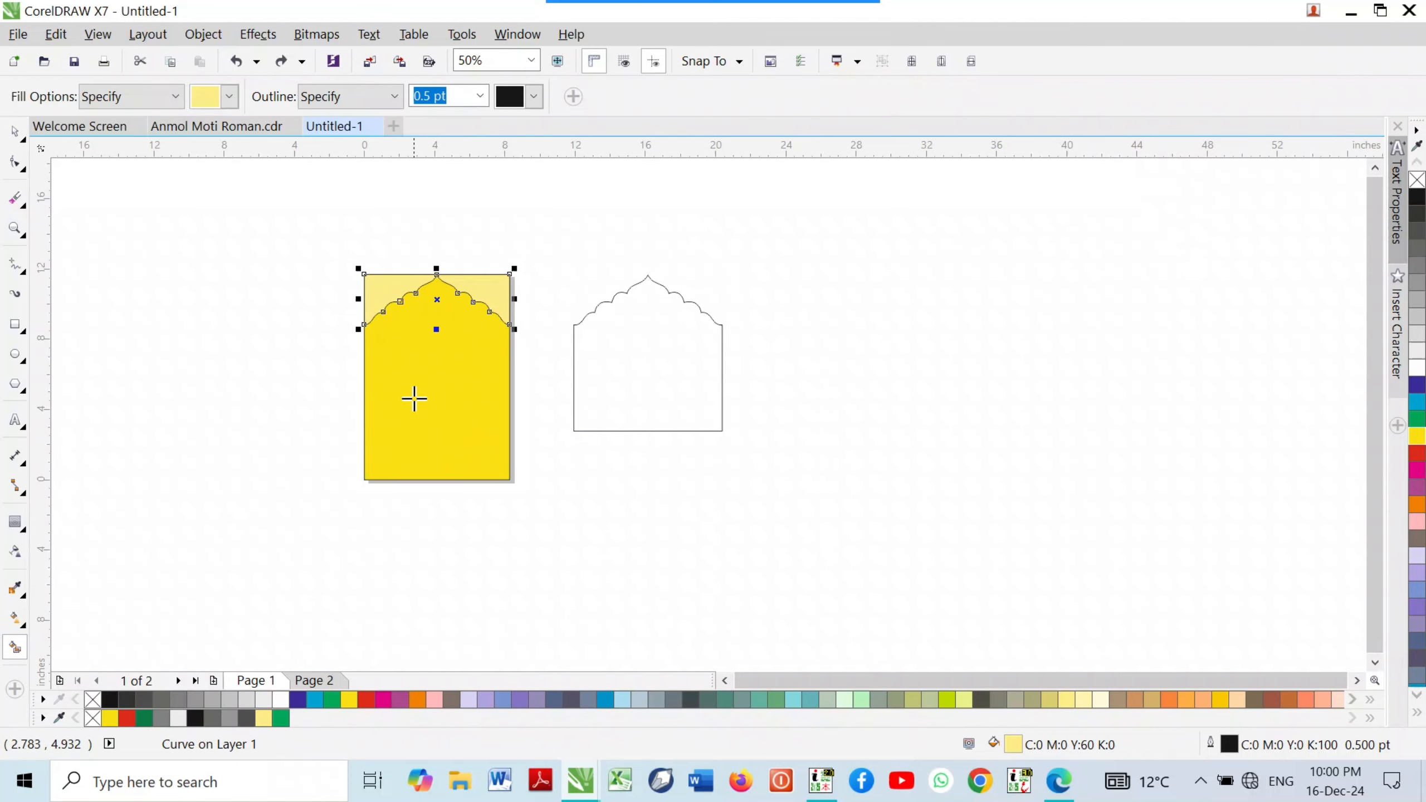
{"action": "left_click", "coordinate": [409, 423]}
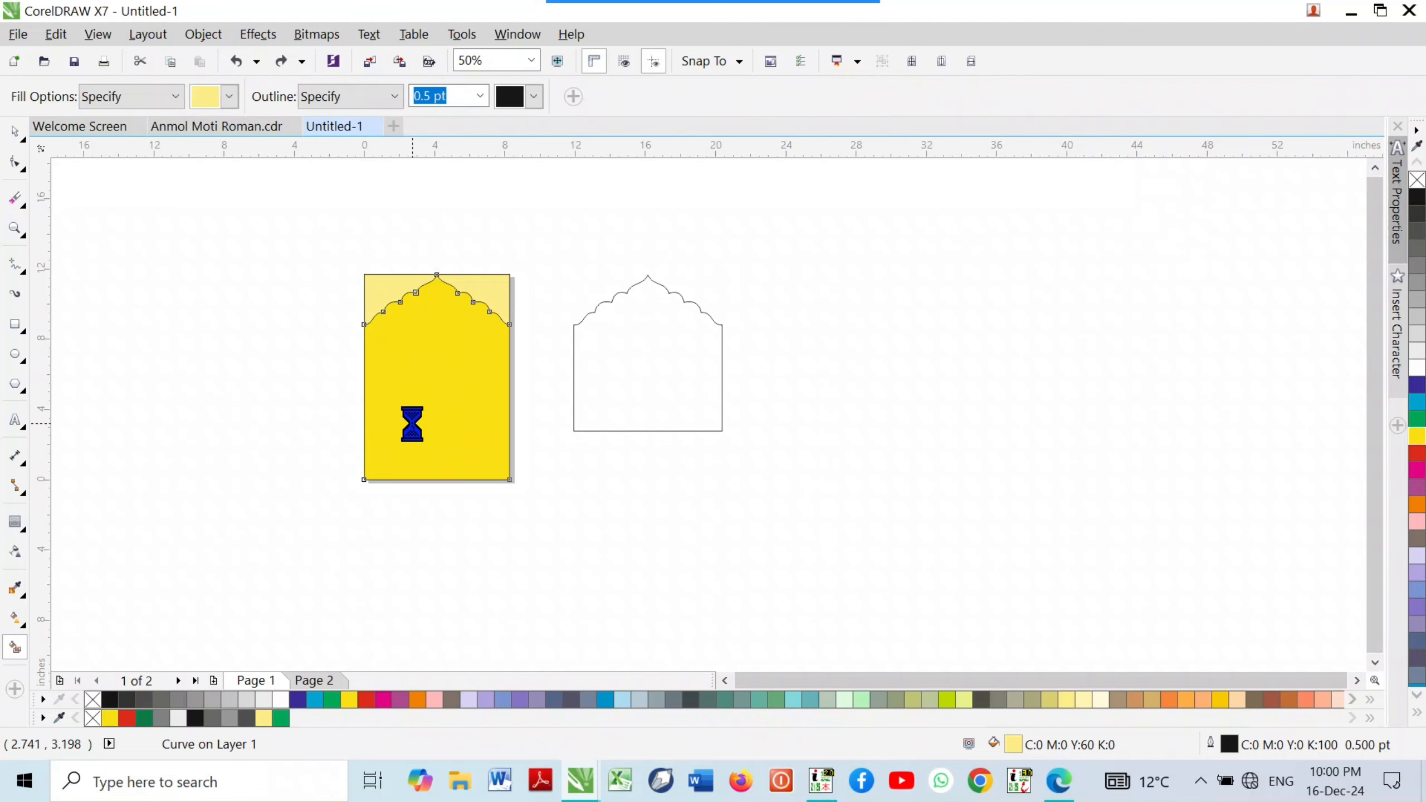
{"action": "left_click", "coordinate": [19, 135]}
{"action": "left_click", "coordinate": [1417, 386]}
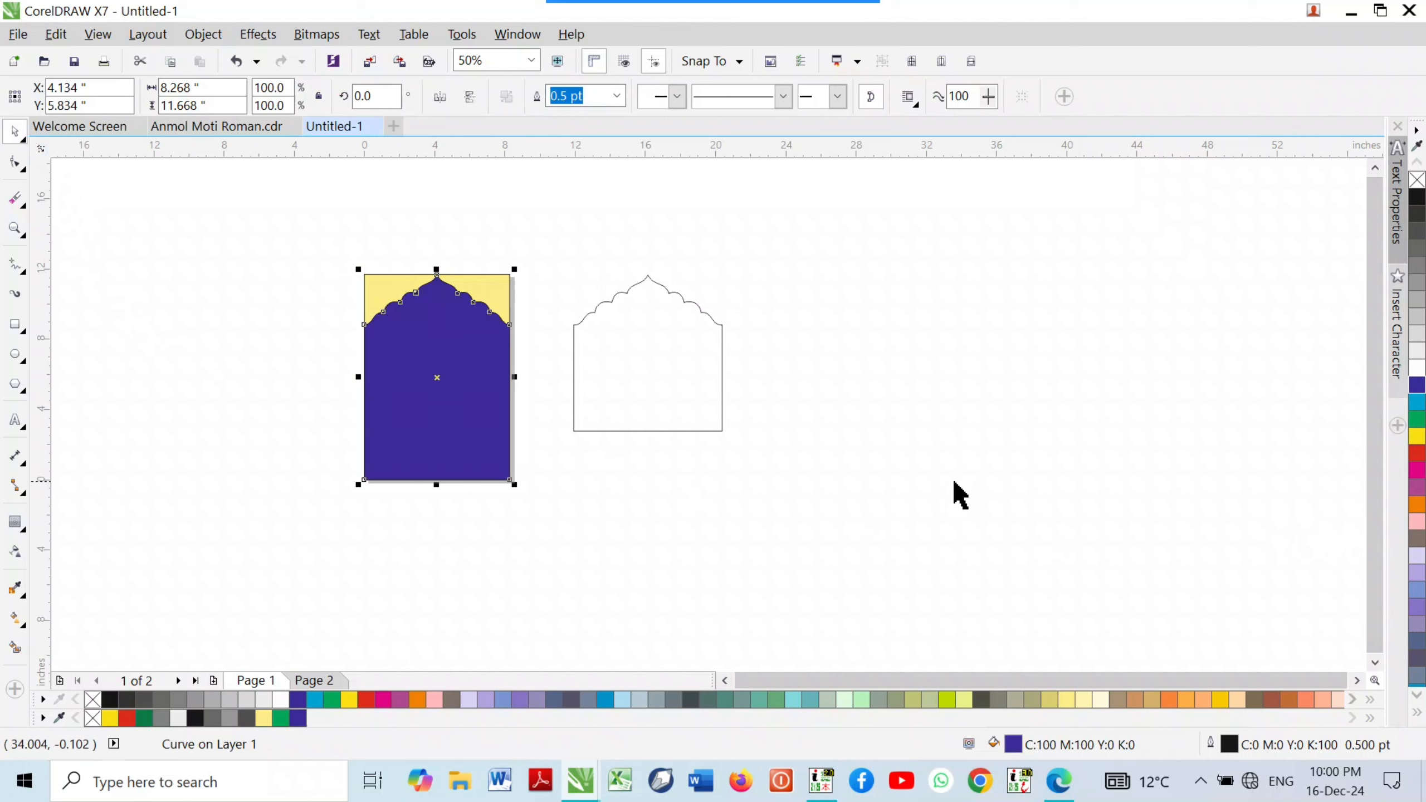
Move the blue arch panel to the far right of the page and the light yellow scalloped piece above and between the two arches
{"action": "left_click_drag", "start_coordinate": [512, 423], "coordinate": [926, 417]}
{"action": "scroll", "coordinate": [921, 289], "scroll_direction": "up", "scroll_amount": 1}
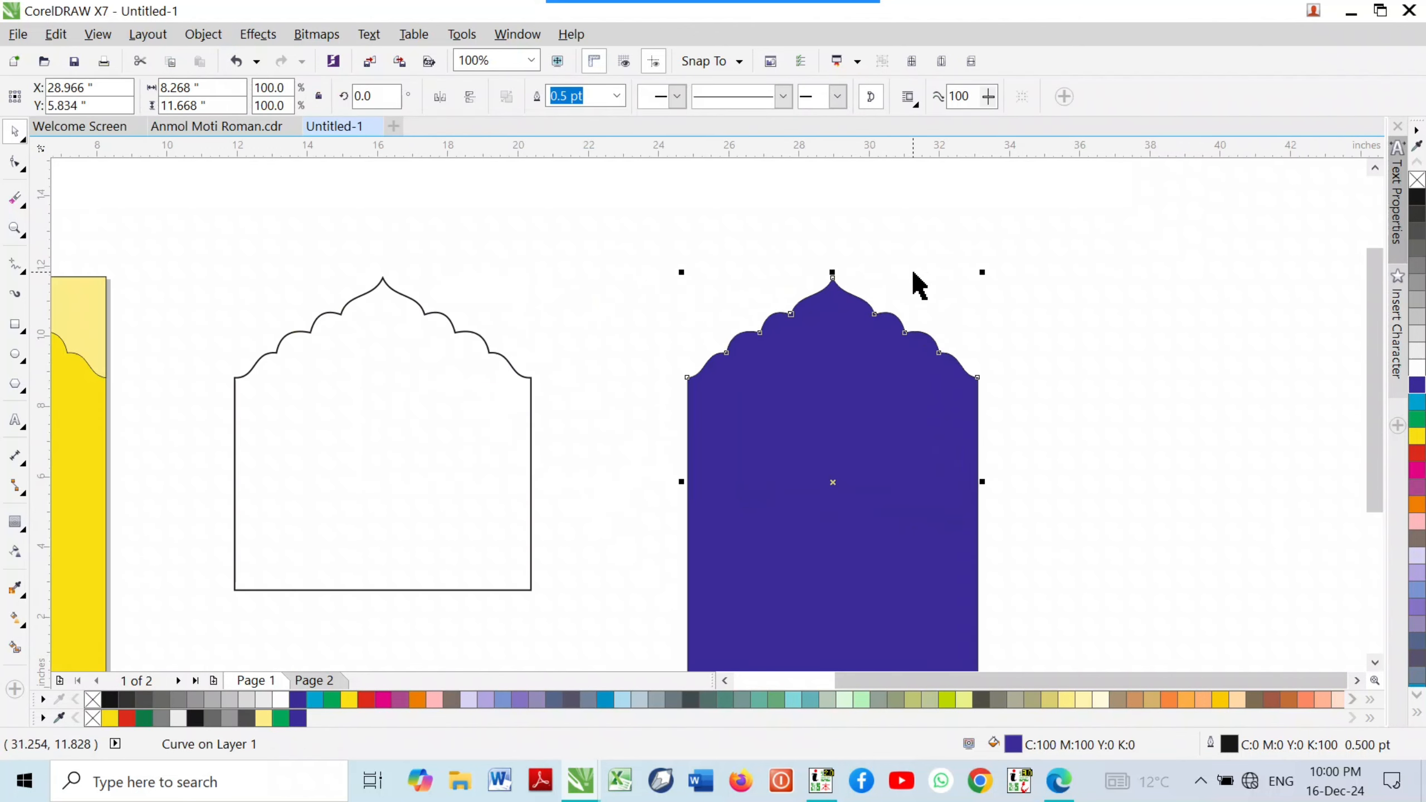
{"action": "scroll", "coordinate": [921, 314], "scroll_direction": "down", "scroll_amount": 1}
{"action": "left_click", "coordinate": [493, 309]}
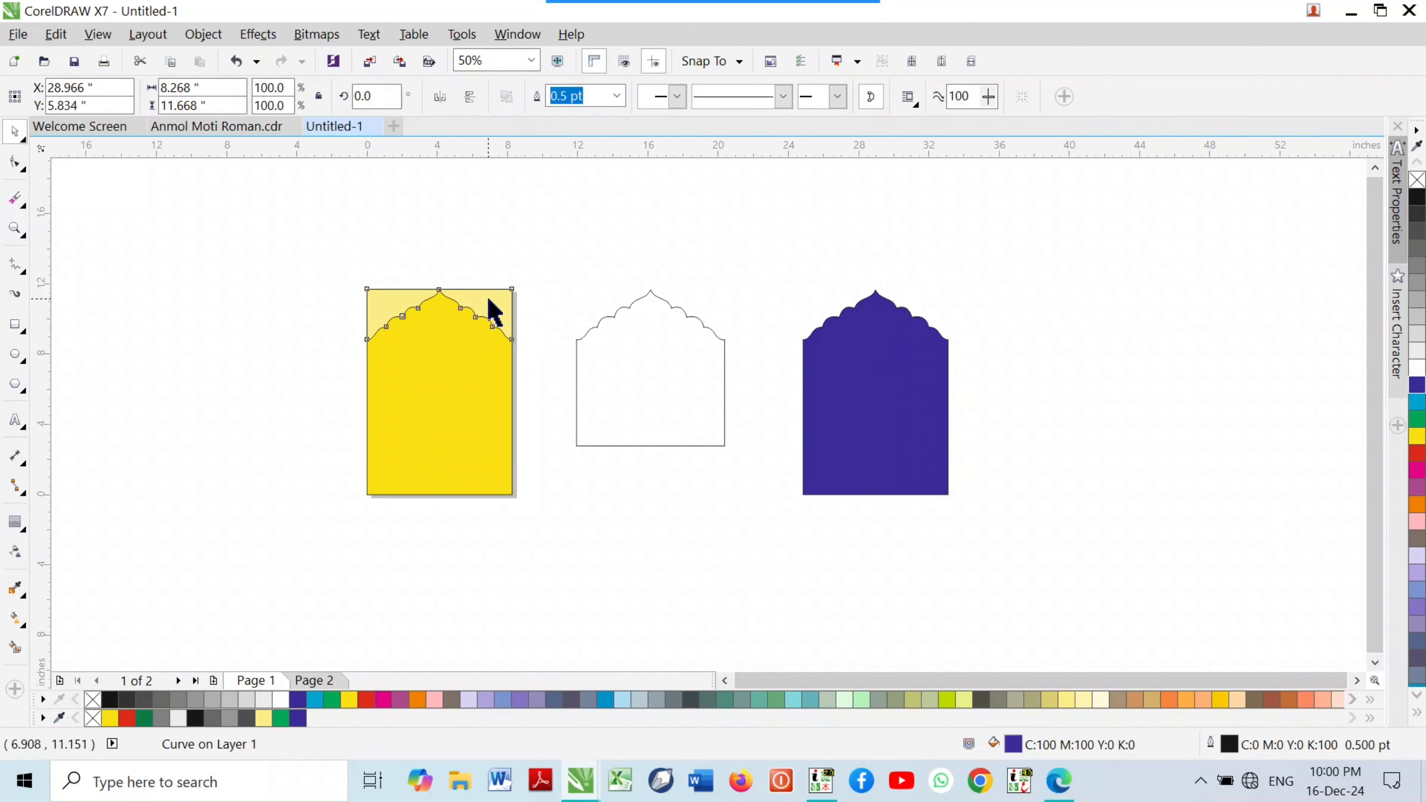
{"action": "left_click_drag", "start_coordinate": [493, 309], "coordinate": [788, 253]}
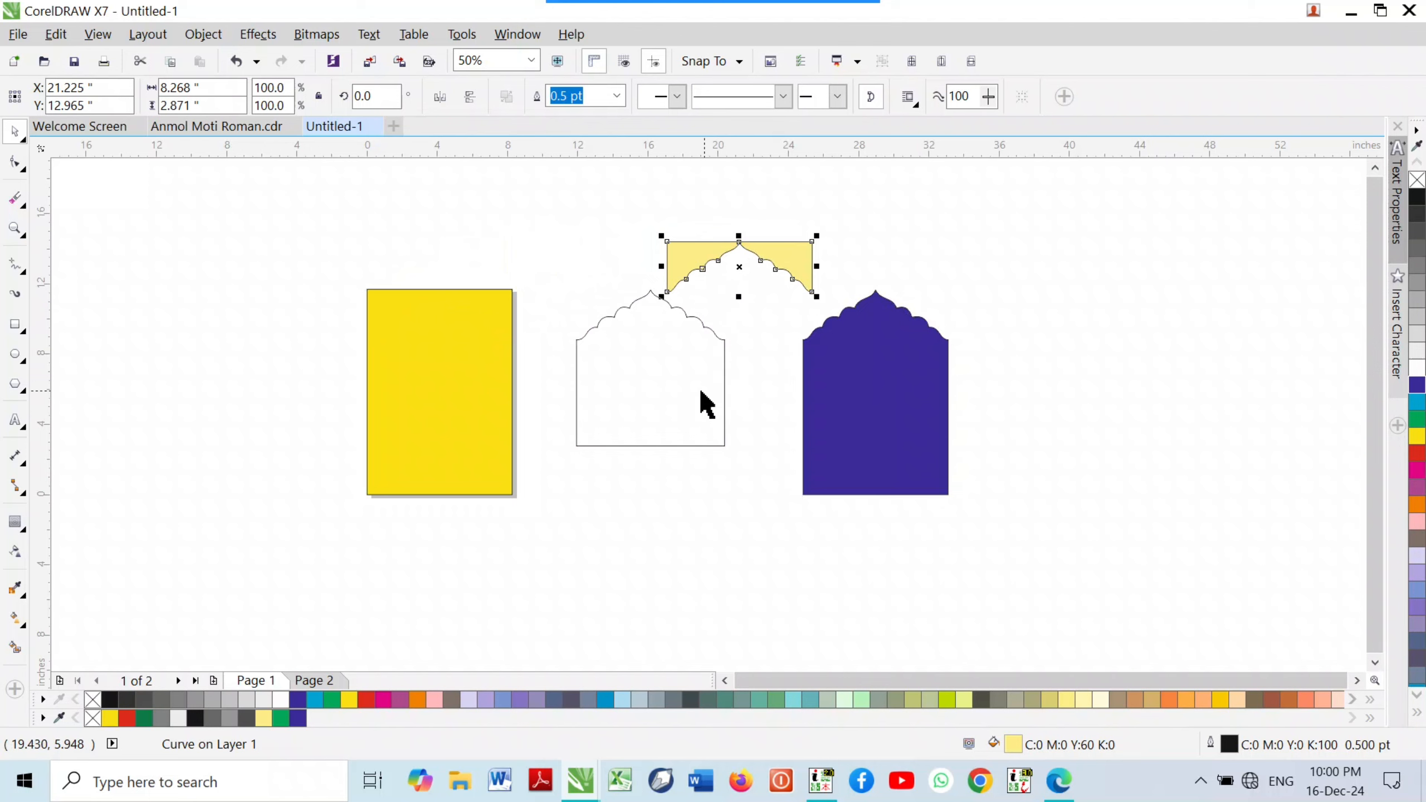
Gather the pieces closer to the page: the outlined arch overlapping the yellow rectangle, the light yellow piece above it, the blue panel beside it
{"action": "left_click_drag", "start_coordinate": [706, 403], "coordinate": [733, 428]}
{"action": "scroll", "coordinate": [825, 403], "scroll_direction": "up", "scroll_amount": 1}
{"action": "scroll", "coordinate": [802, 411], "scroll_direction": "down", "scroll_amount": 1}
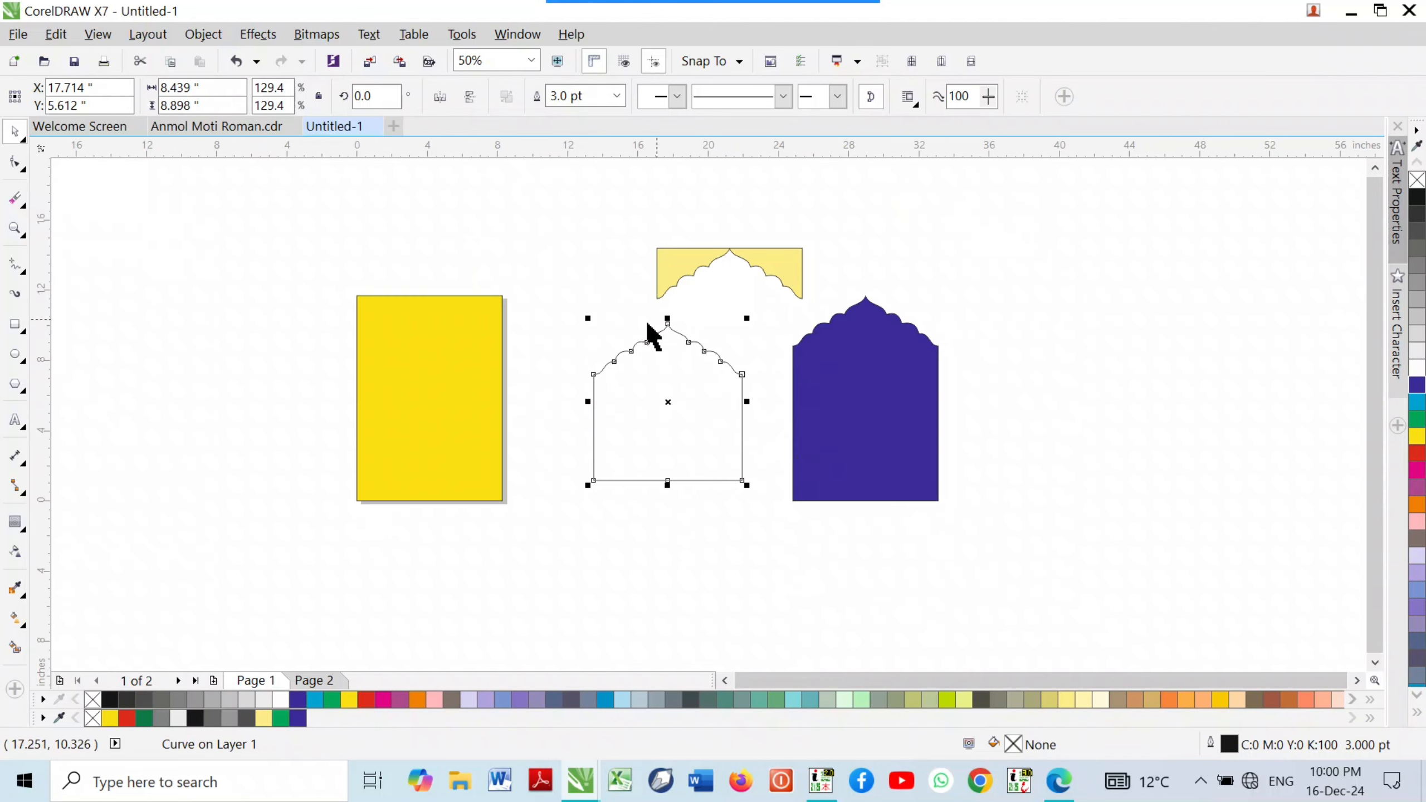
{"action": "scroll", "coordinate": [735, 280], "scroll_direction": "up", "scroll_amount": 1}
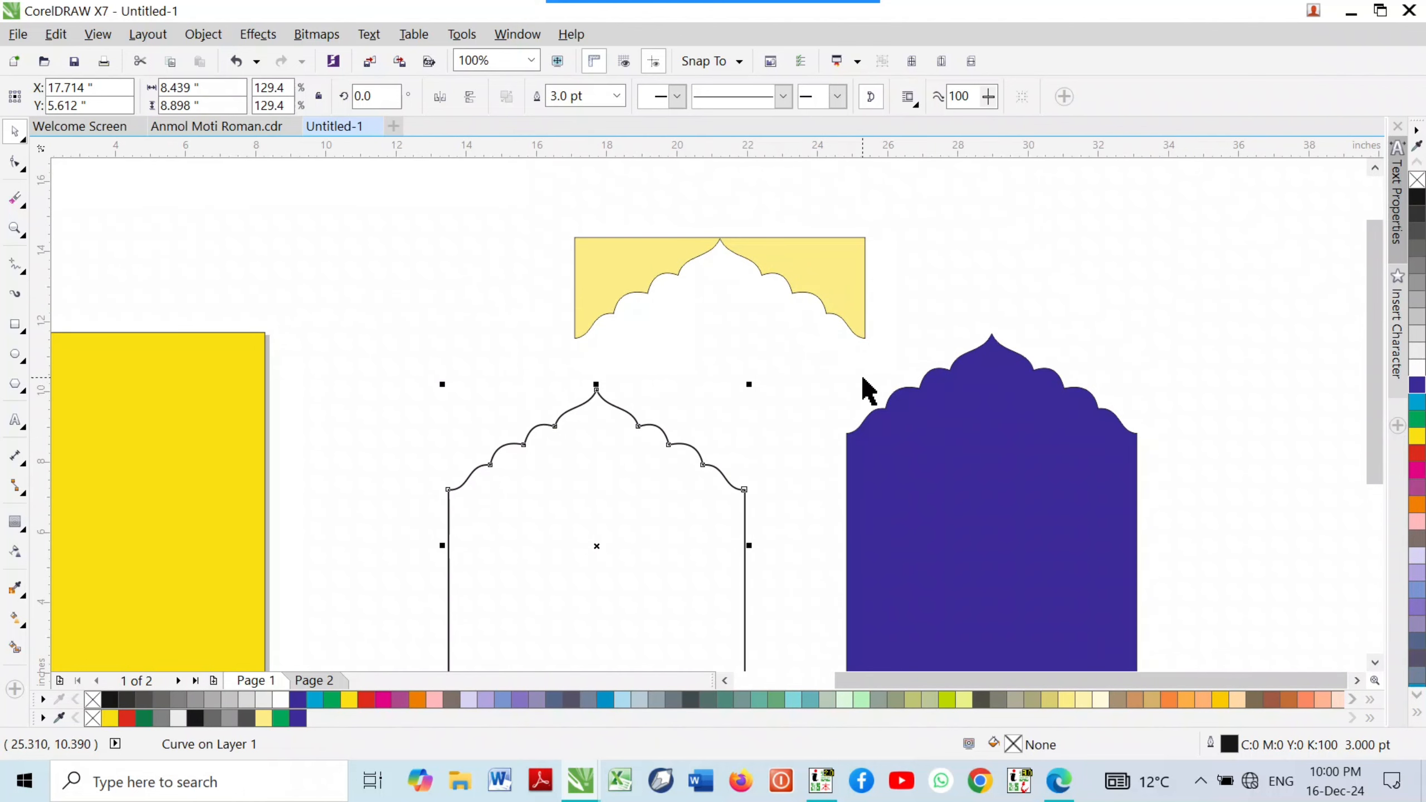
{"action": "scroll", "coordinate": [867, 391], "scroll_direction": "down", "scroll_amount": 1}
{"action": "left_click_drag", "start_coordinate": [731, 466], "coordinate": [595, 465]}
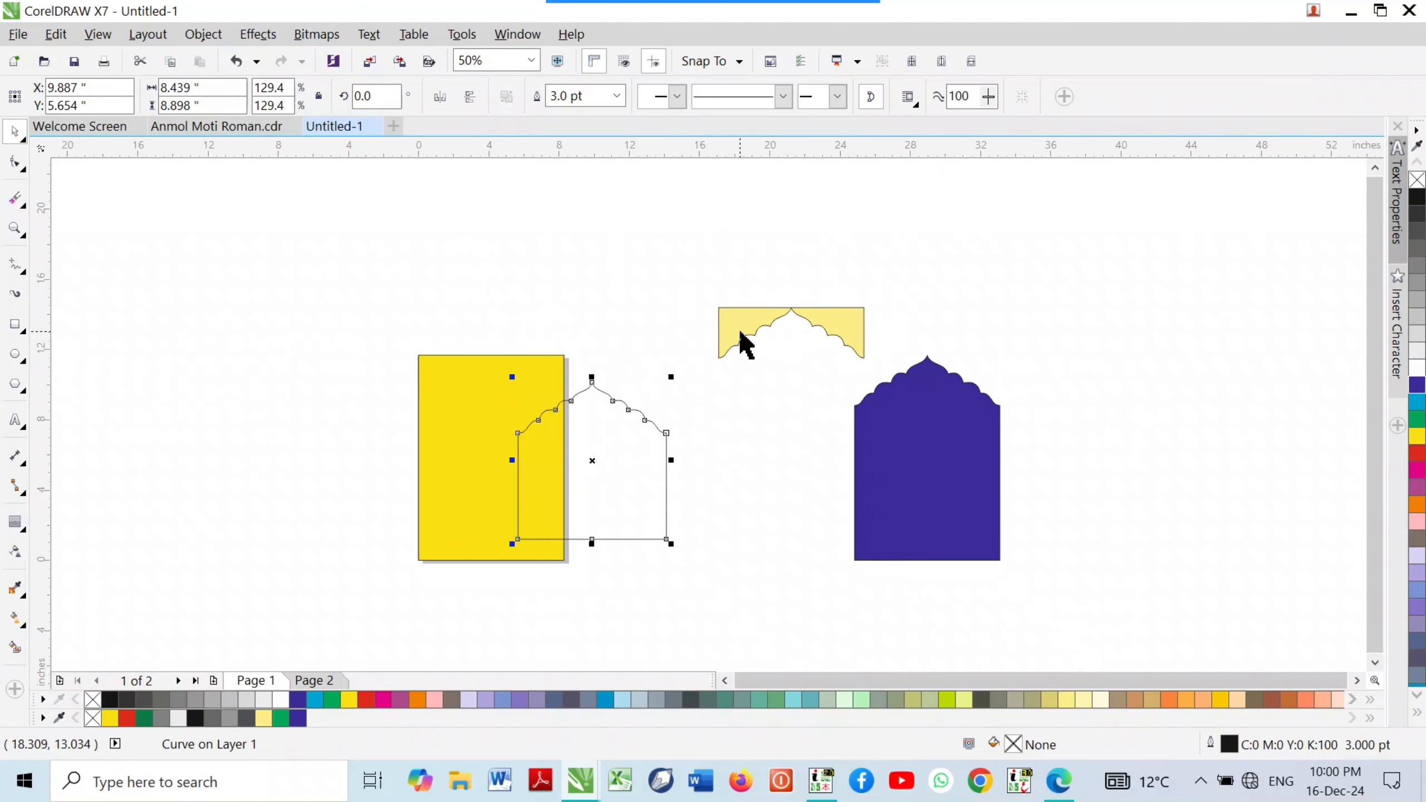
{"action": "left_click_drag", "start_coordinate": [738, 341], "coordinate": [547, 346]}
{"action": "left_click_drag", "start_coordinate": [896, 457], "coordinate": [722, 435]}
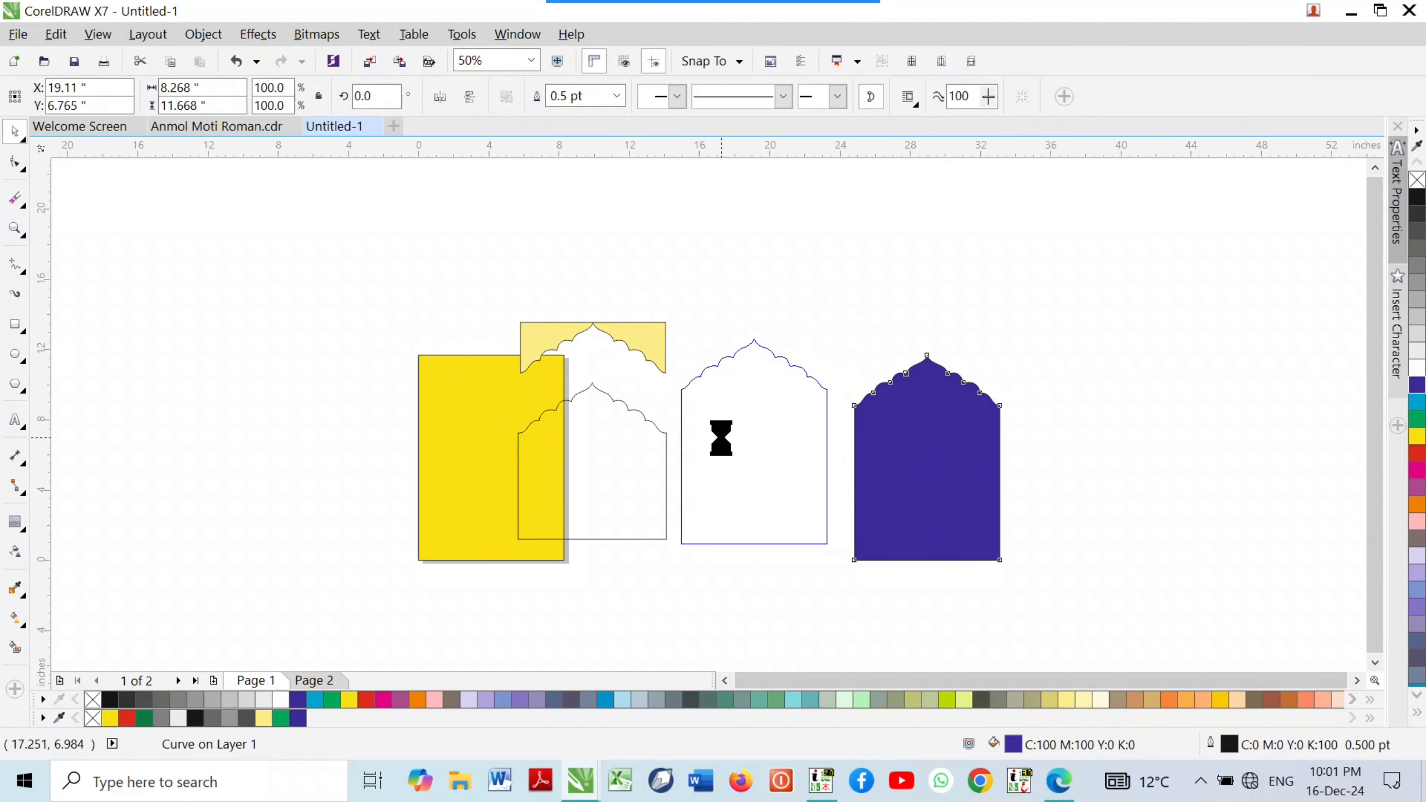
{"action": "scroll", "coordinate": [722, 436], "scroll_direction": "up", "scroll_amount": 2}
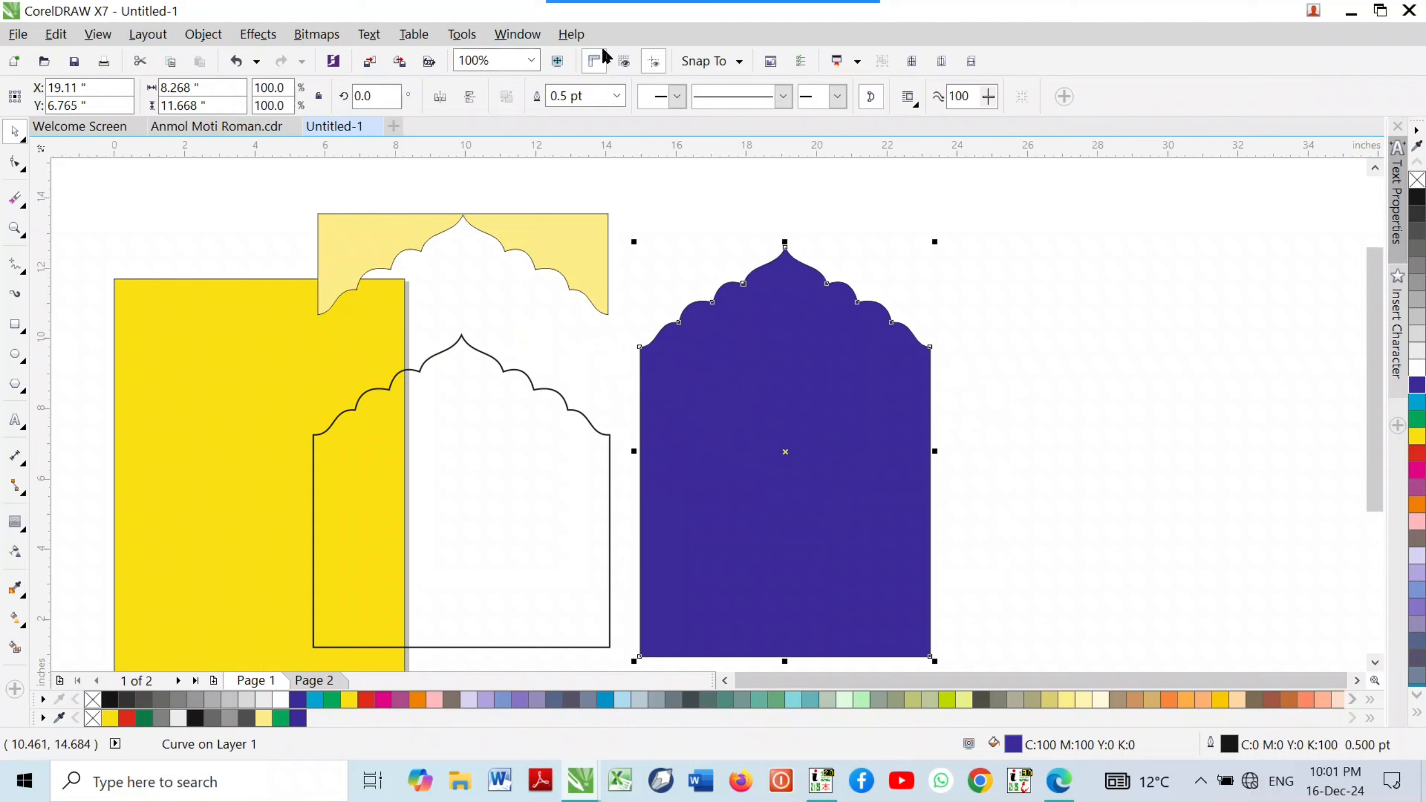
{"action": "mouse_move", "coordinate": [625, 6]}
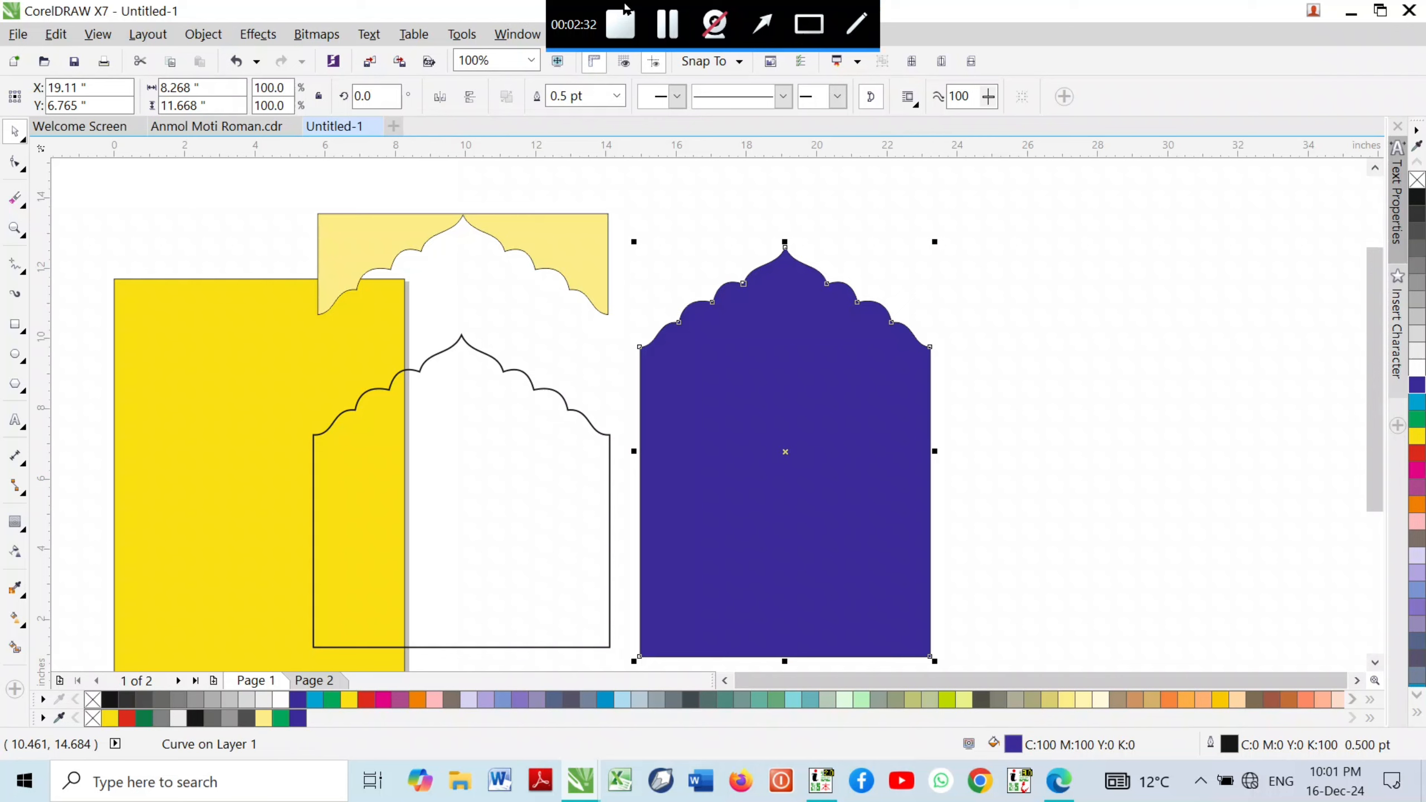